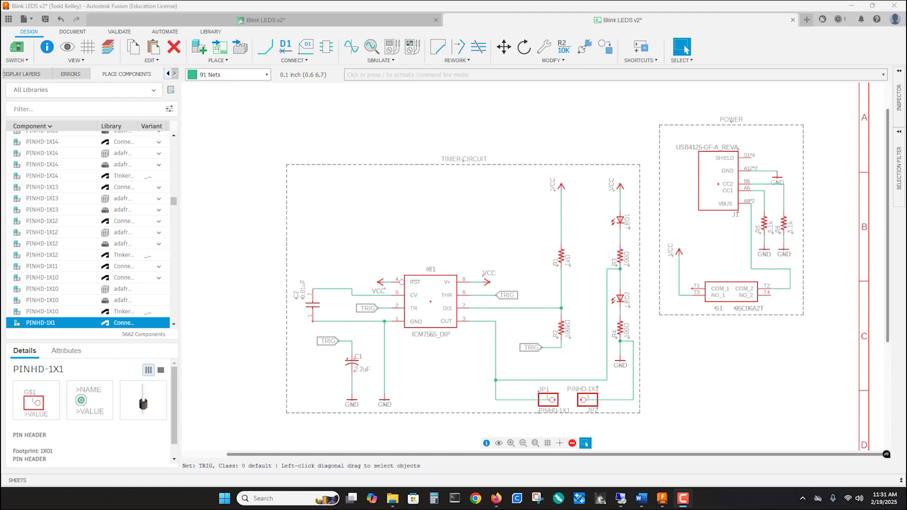
# Switch from the schematic to its PCB document, look at the electronics design overview, and return to the board layout
pyautogui.click(18, 53)
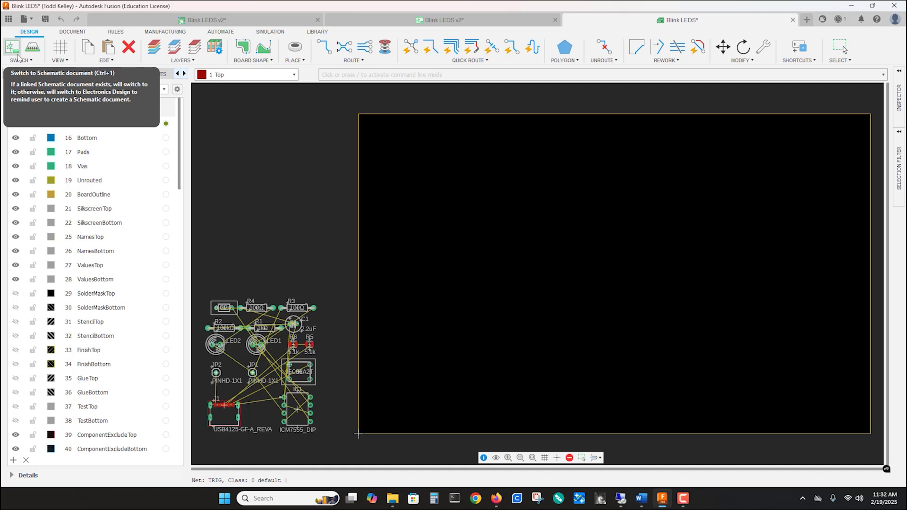
pyautogui.click(199, 22)
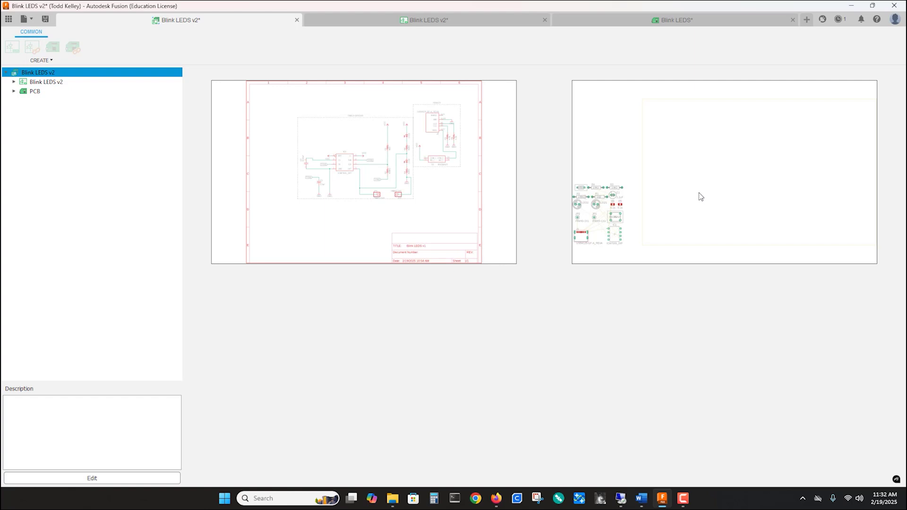
pyautogui.click(643, 22)
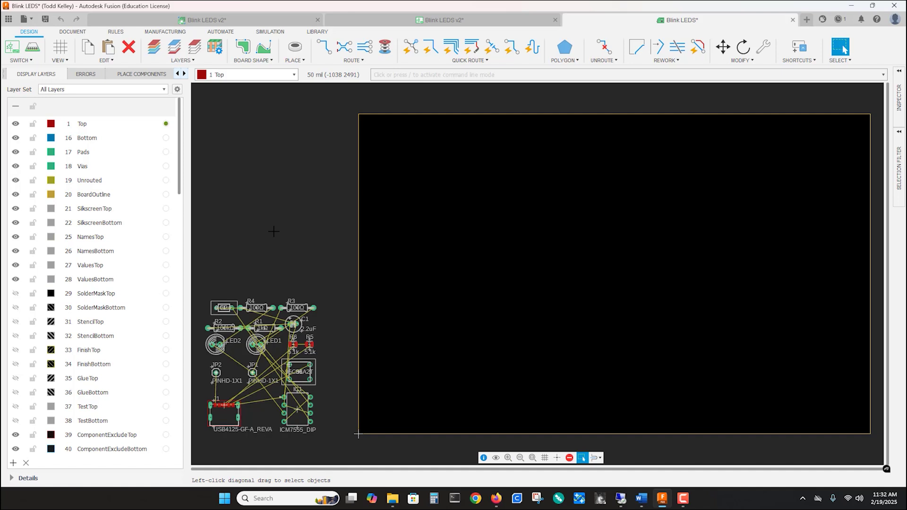
# Load the custom design rules file UTA PCB Design Rules.edru from the Downloads folder into the board's design rules
pyautogui.click(114, 32)
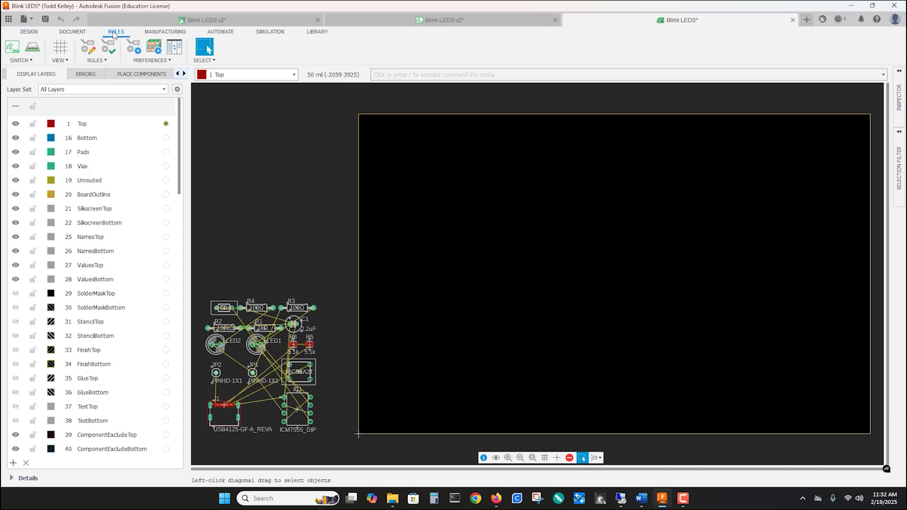
pyautogui.click(88, 49)
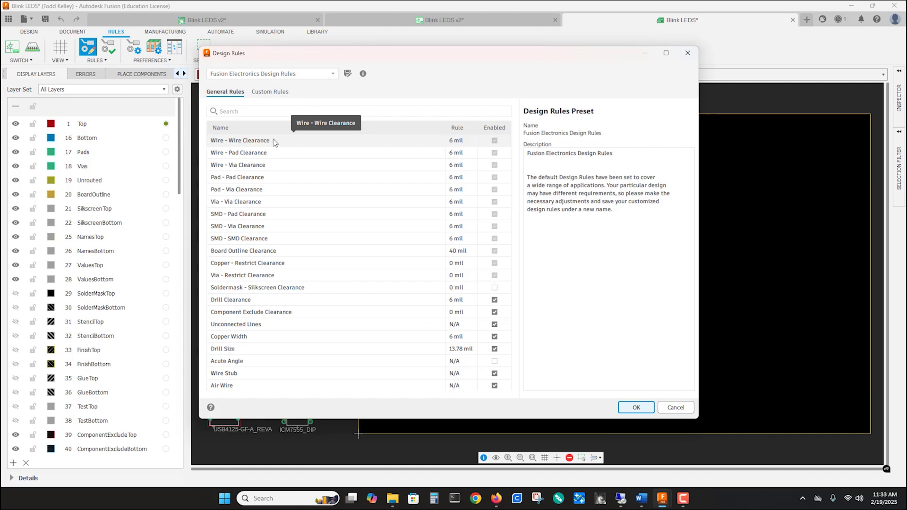
pyautogui.click(283, 75)
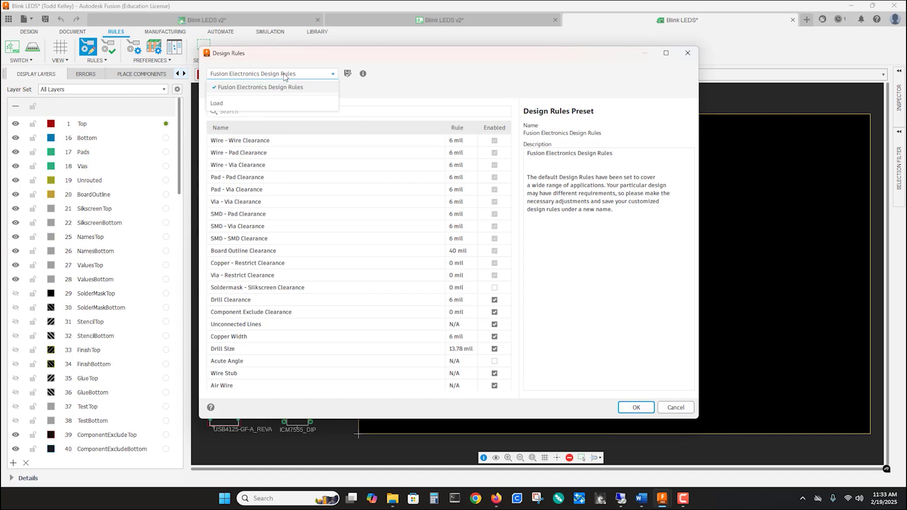
pyautogui.click(251, 104)
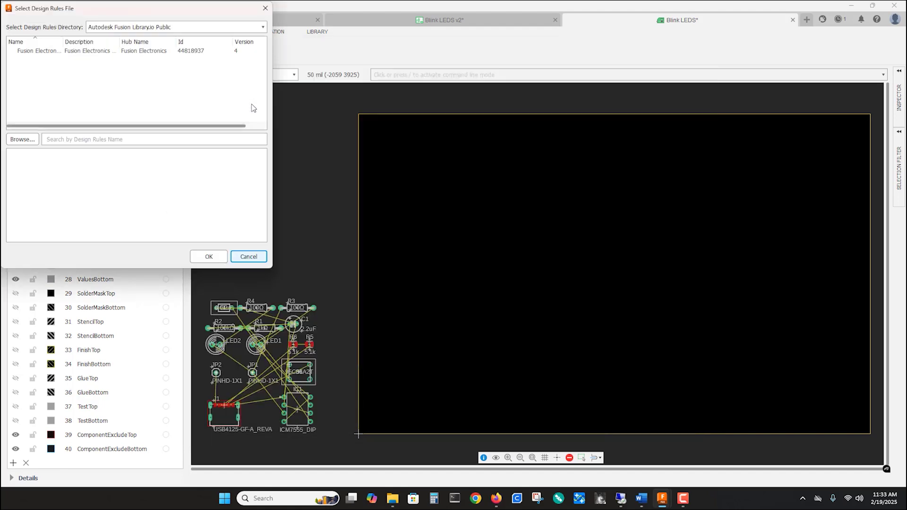
pyautogui.moveTo(184, 15); pyautogui.dragTo(499, 129)
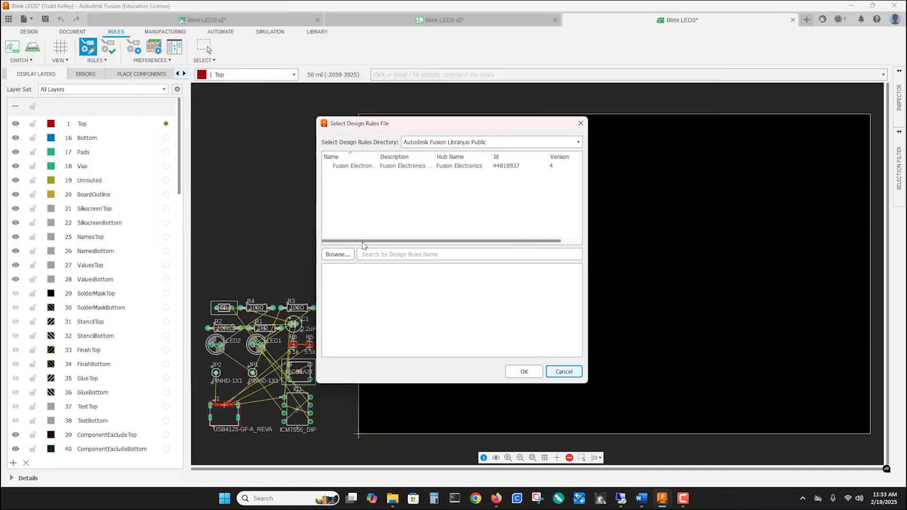
pyautogui.click(335, 255)
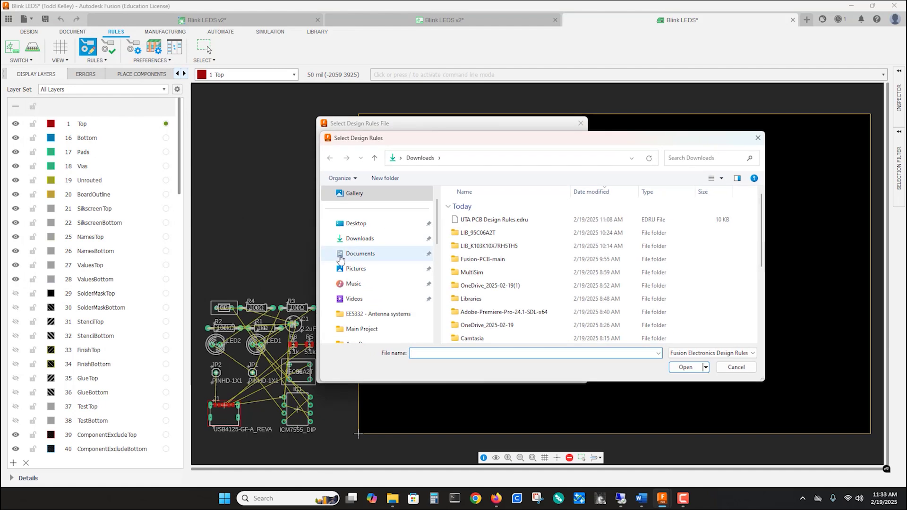
pyautogui.click(483, 222)
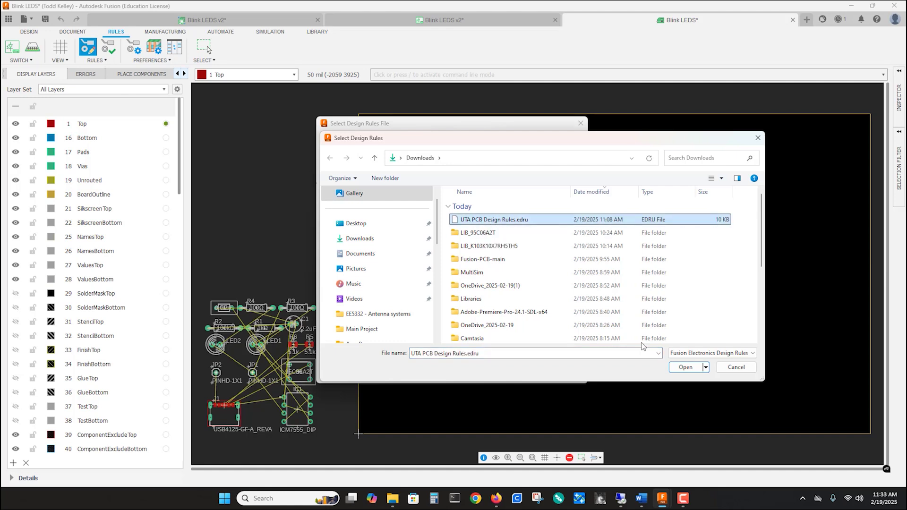
pyautogui.click(686, 368)
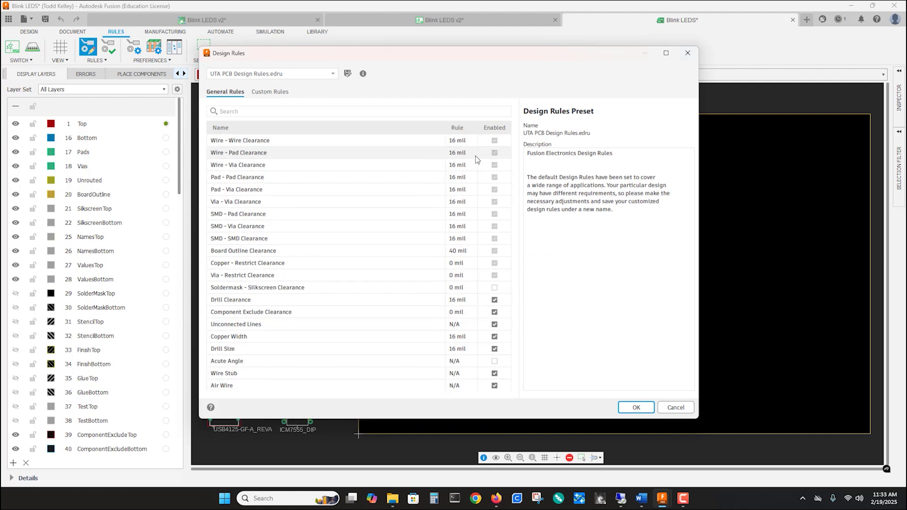
# Review the Wire - Wire Clearance, Drill Clearance and Copper Width rules, and accept the loaded design rules
pyautogui.click(321, 141)
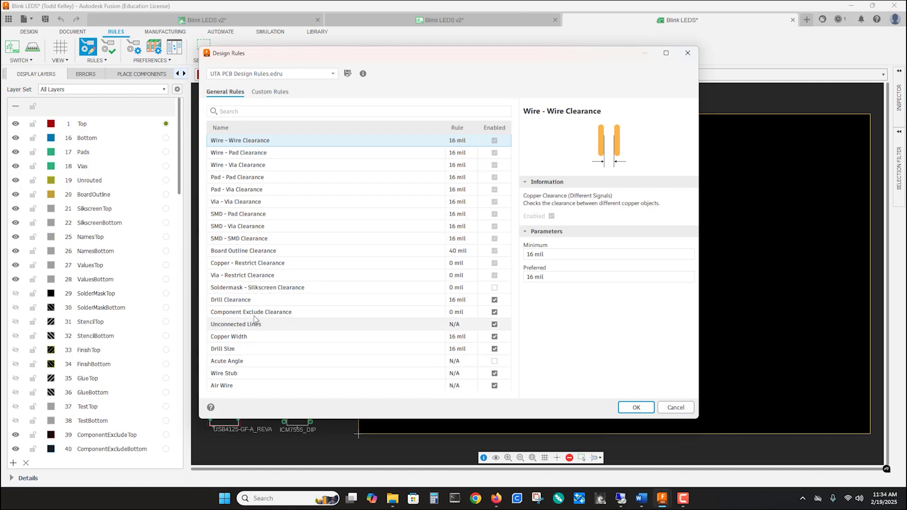
pyautogui.click(254, 300)
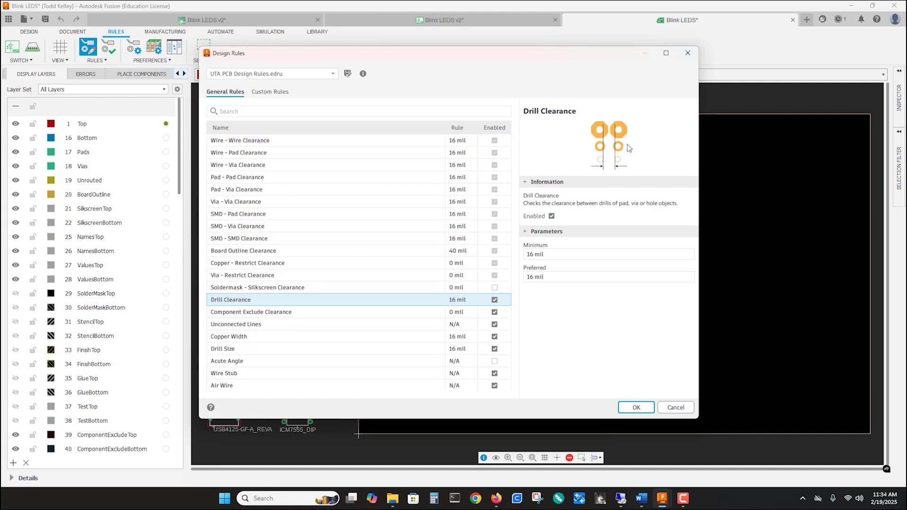
pyautogui.click(291, 335)
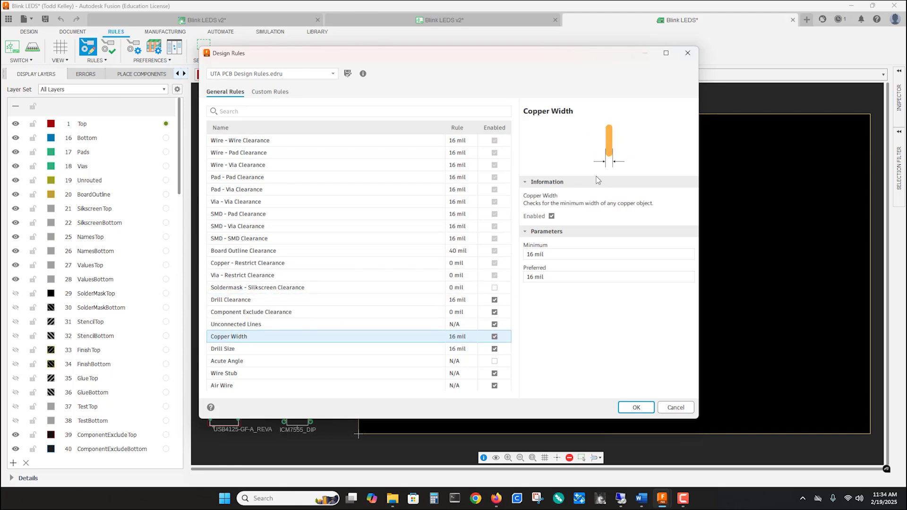
pyautogui.click(637, 407)
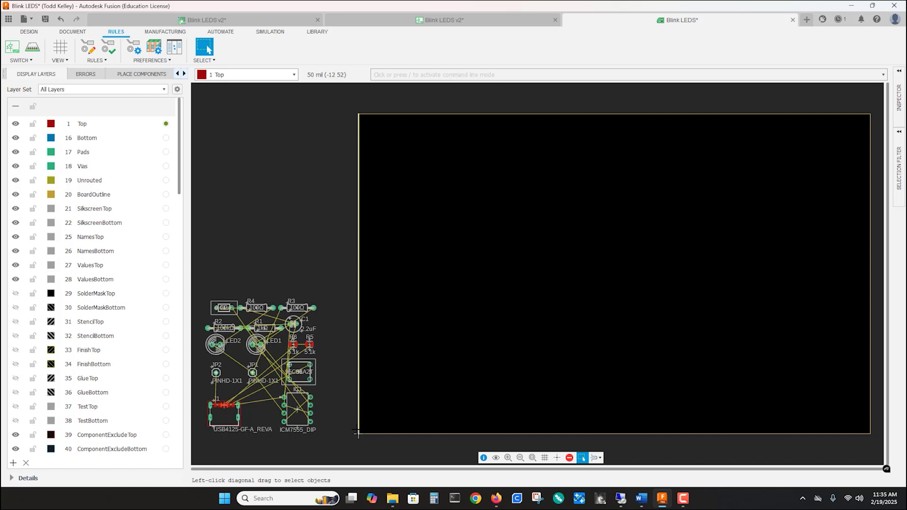
# Turn on the board's grid display with lines and set the grid size to 0.05 inch
pyautogui.click(60, 47)
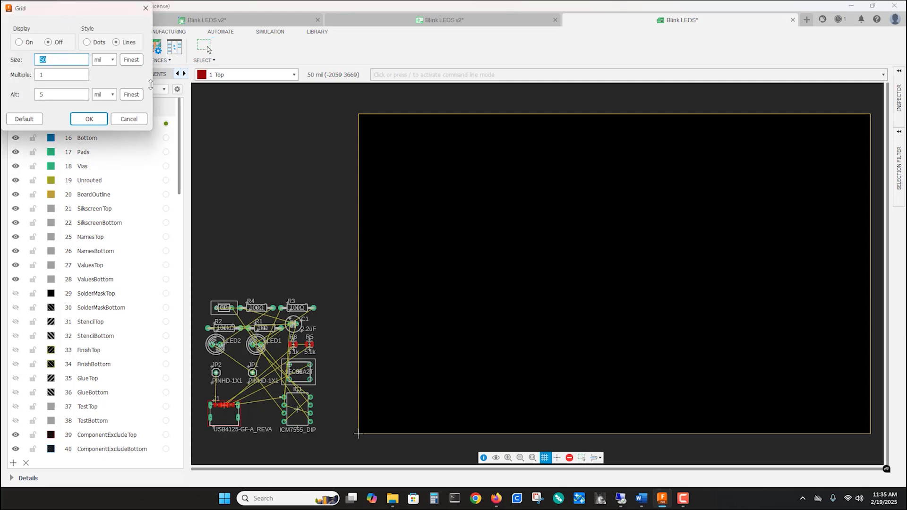
pyautogui.moveTo(65, 9); pyautogui.dragTo(465, 179)
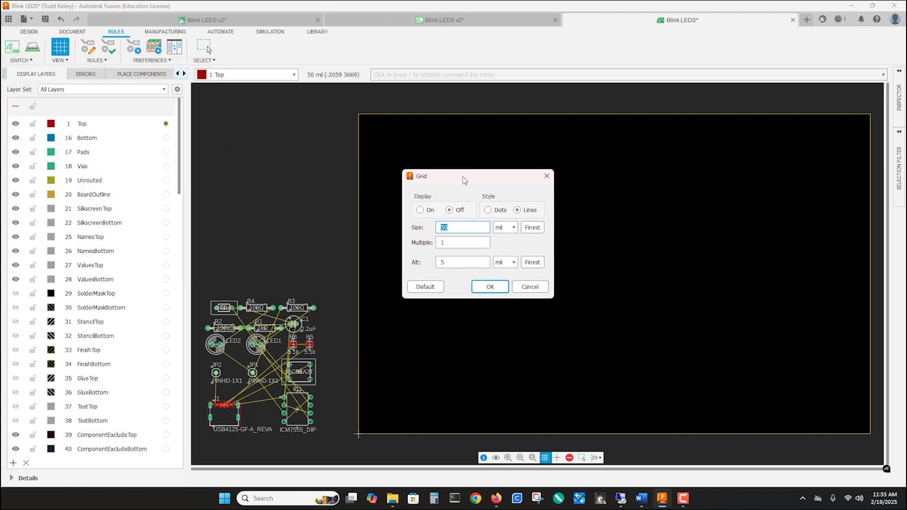
pyautogui.click(421, 213)
pyautogui.click(515, 232)
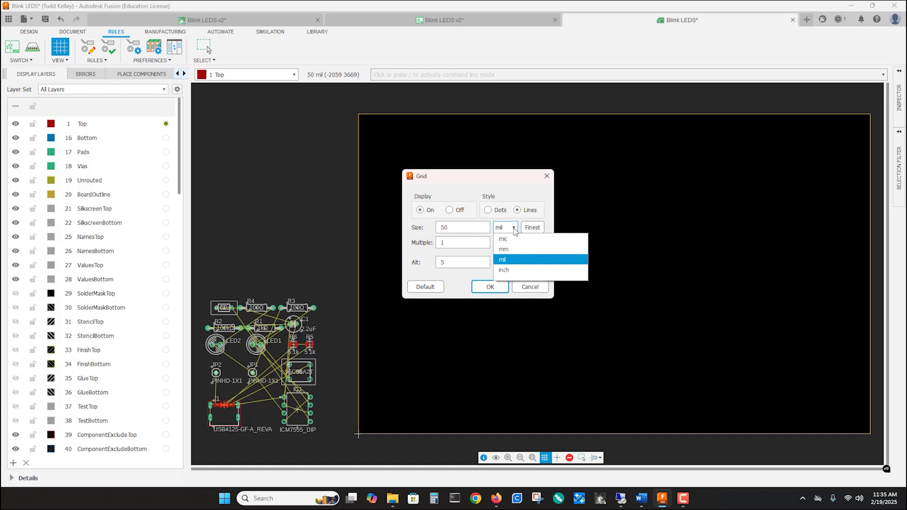
pyautogui.click(508, 270)
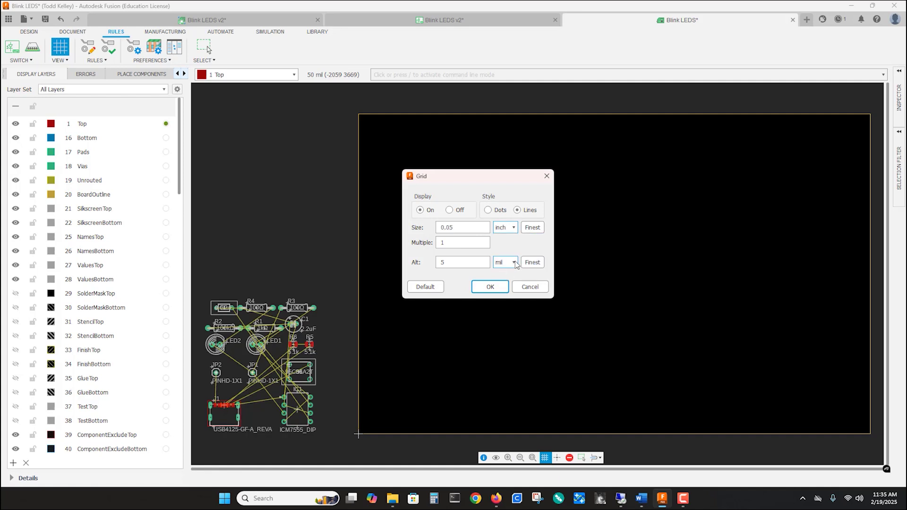
pyautogui.click(453, 229)
pyautogui.click(487, 287)
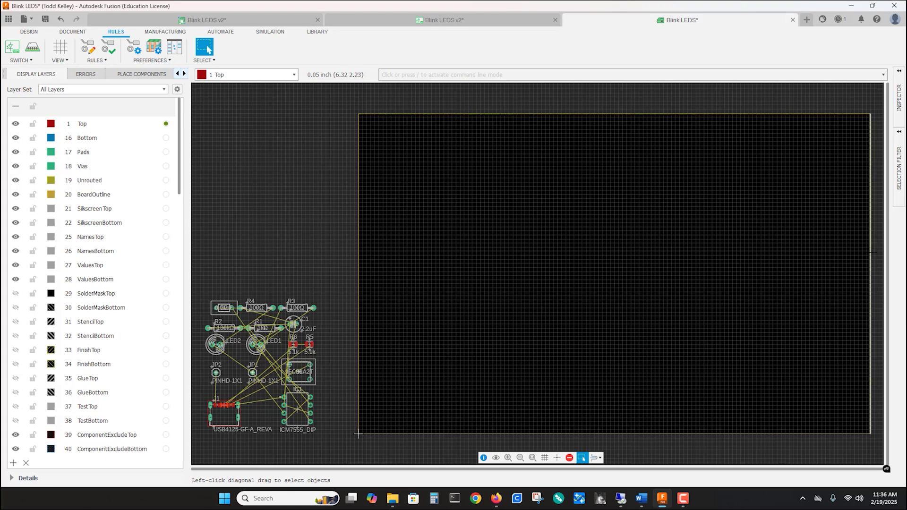
# Shrink the board outline to about 4.5 inches wide and about 1.94 inches high by moving its right and top edges
pyautogui.moveTo(871, 252); pyautogui.dragTo(724, 252)
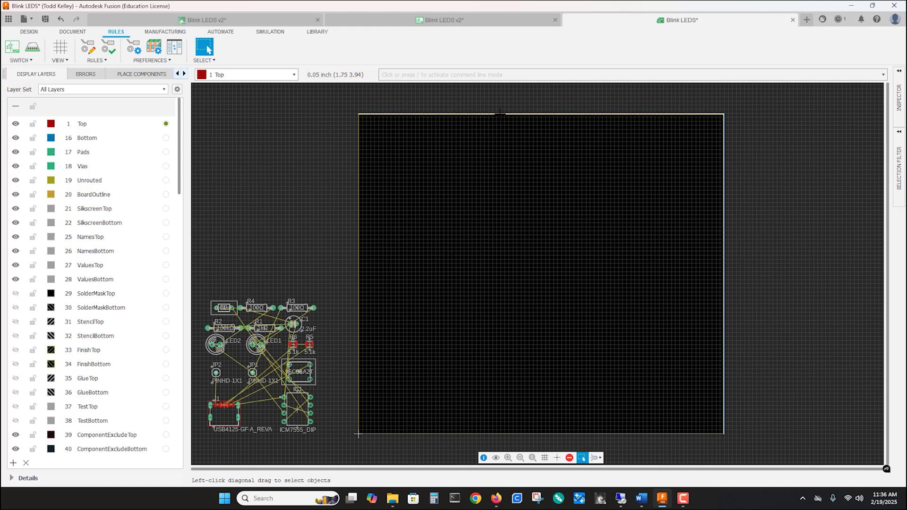
pyautogui.moveTo(500, 113); pyautogui.dragTo(499, 273)
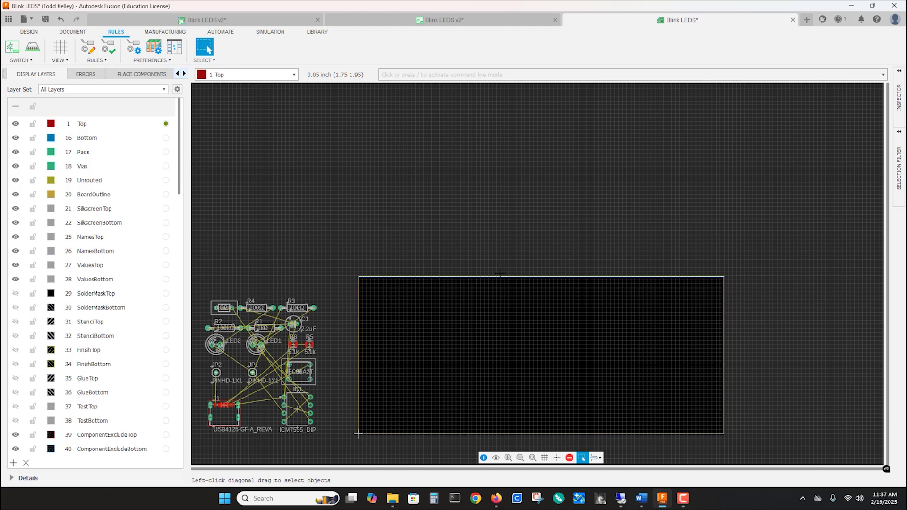
# Set the upper endpoint of the board outline's left edge to a Y coordinate of 2.5 inches
pyautogui.rightClick(357, 347)
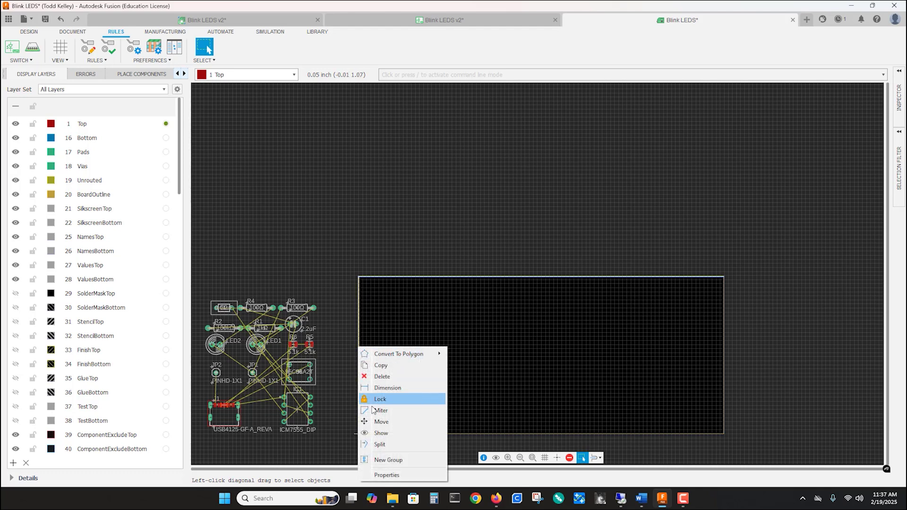
pyautogui.click(385, 475)
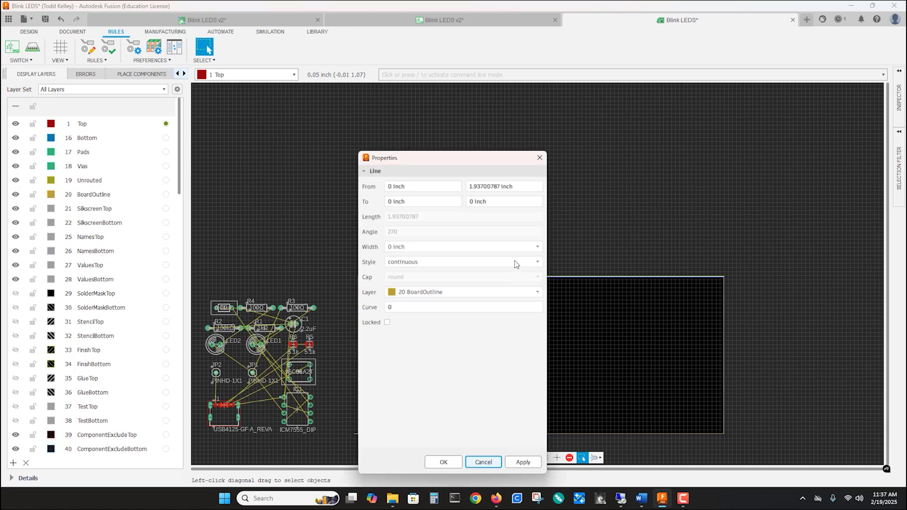
pyautogui.click(499, 186)
pyautogui.doubleClick(500, 187)
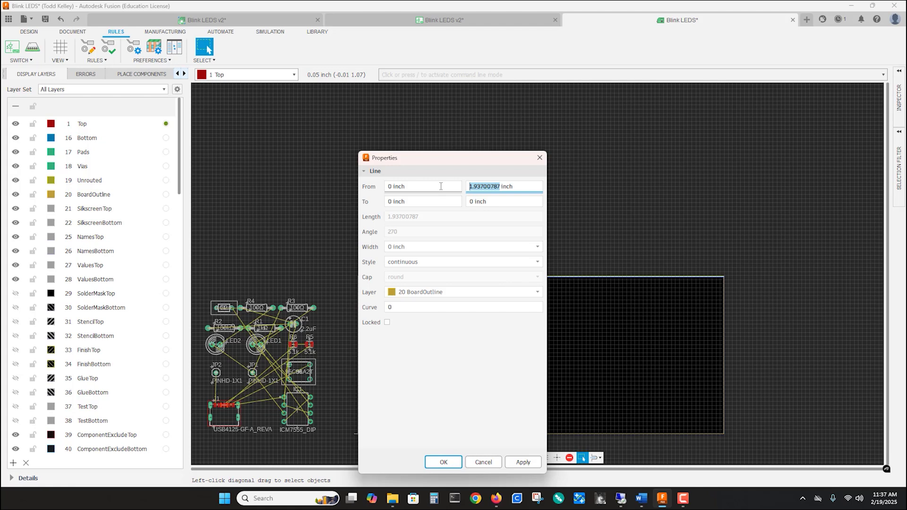
pyautogui.write('2.5')
pyautogui.press('Return')
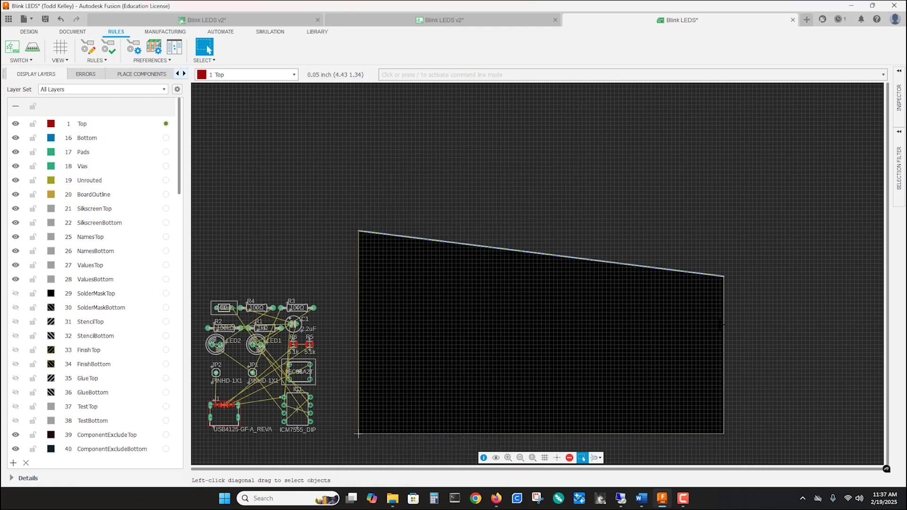
# Set the upper endpoint of the outline's right edge to Y 2.5 inches and move that edge inward to narrow the board
pyautogui.rightClick(725, 323)
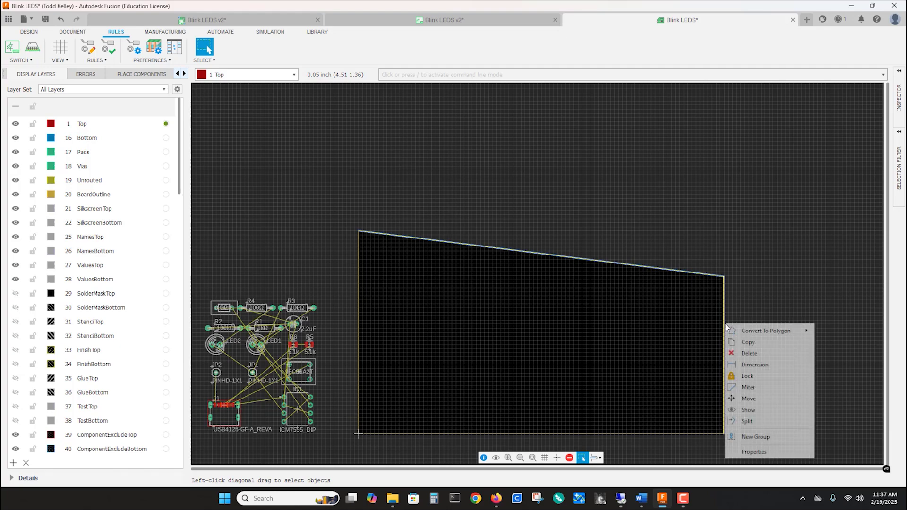
pyautogui.click(733, 450)
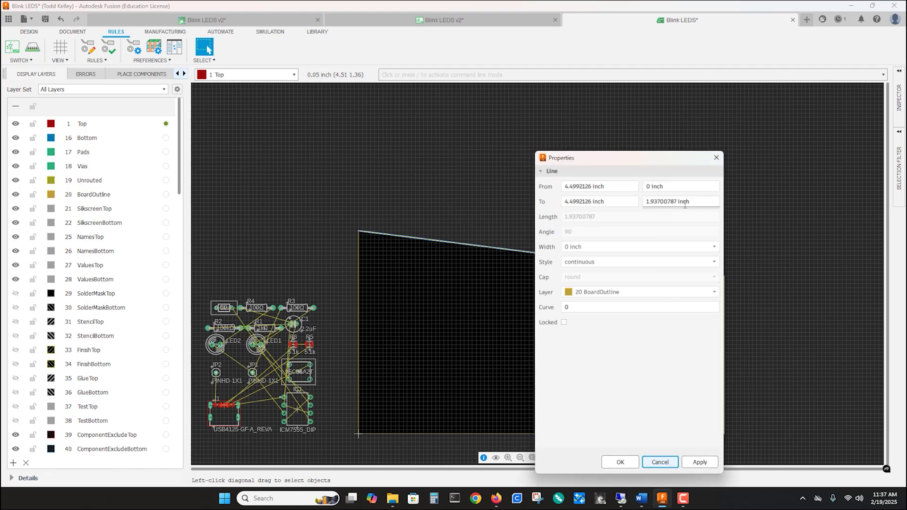
pyautogui.doubleClick(679, 202)
pyautogui.write('2.5')
pyautogui.press('Return')
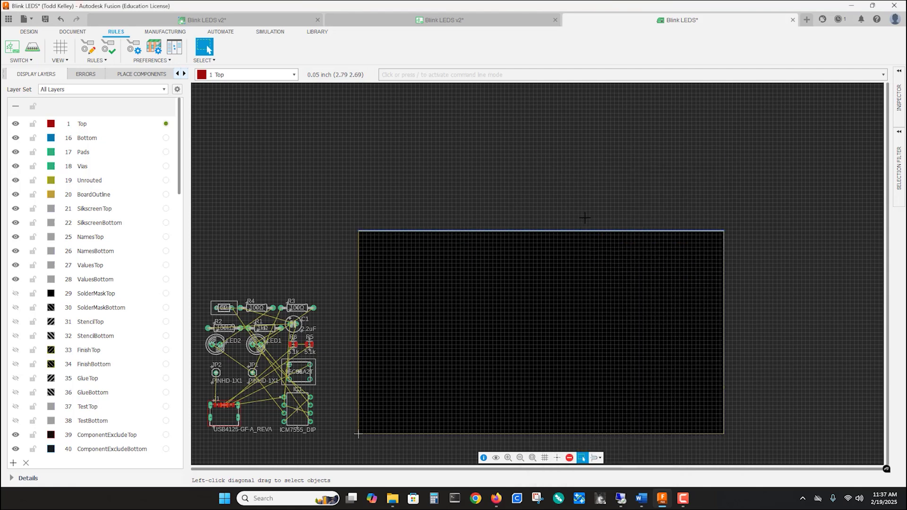
pyautogui.moveTo(725, 317); pyautogui.dragTo(496, 320)
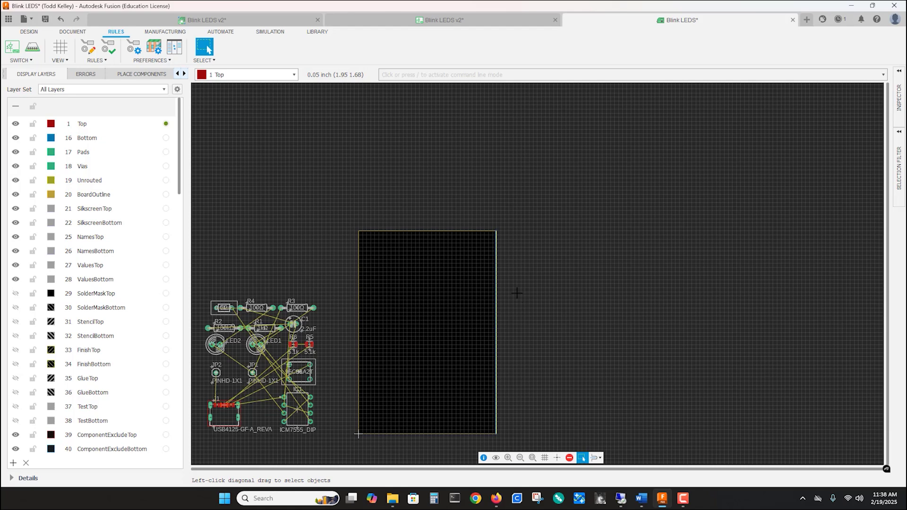
# Make 20 BoardOutline the active layer and turn on the visibility of all display layers
pyautogui.click(295, 76)
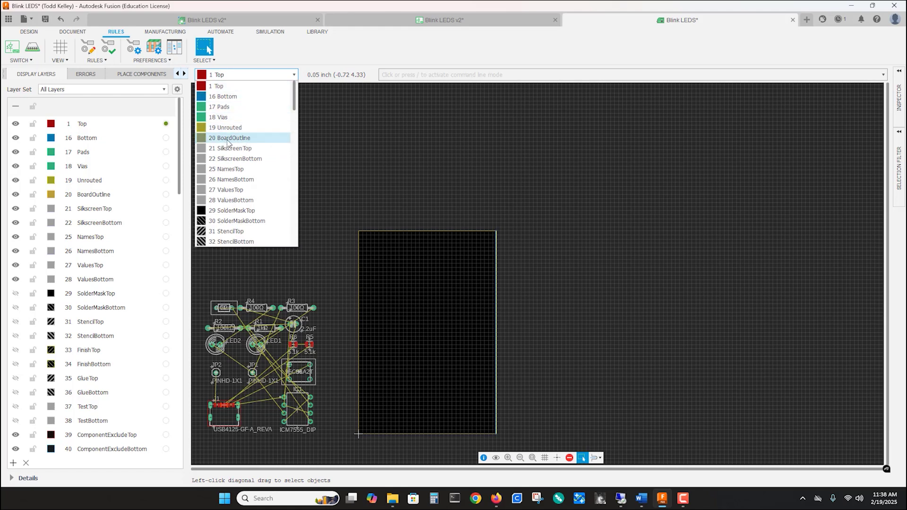
pyautogui.click(243, 141)
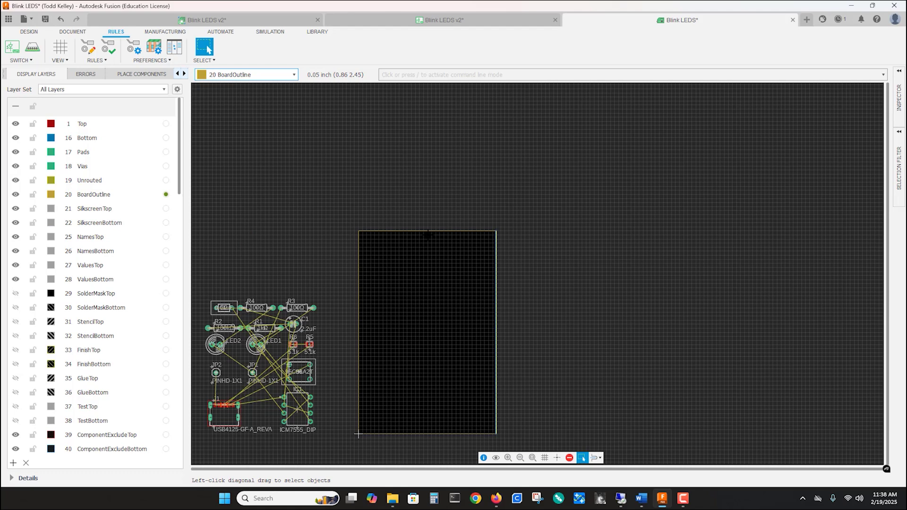
pyautogui.click(294, 76)
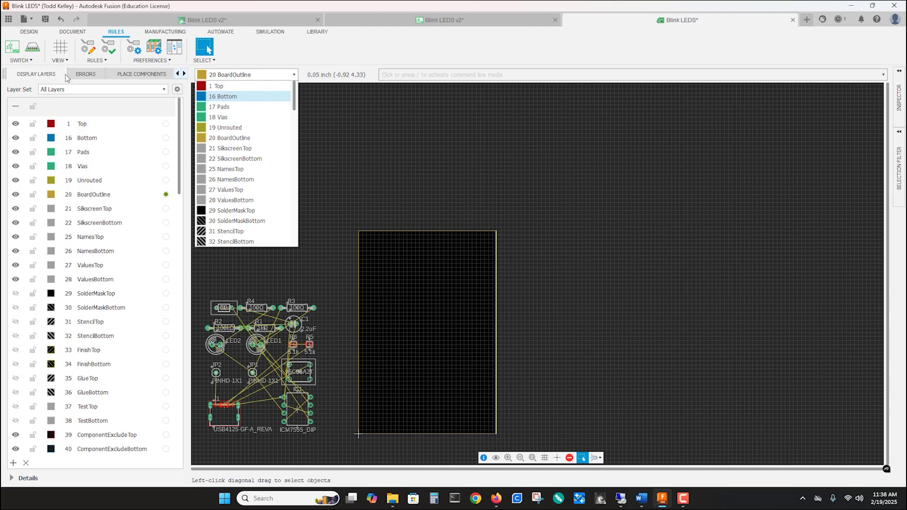
pyautogui.click(38, 75)
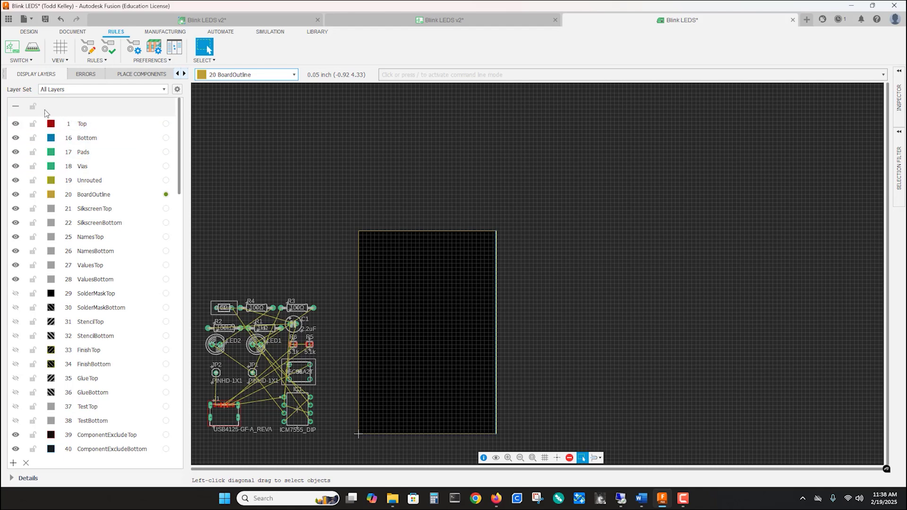
pyautogui.click(16, 108)
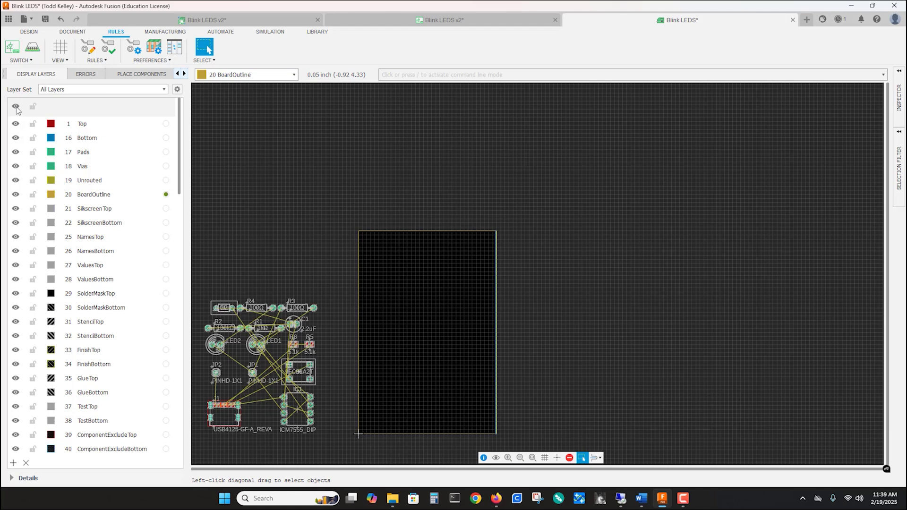
# Hide all display layers and show only 17 Pads to view the component pads by themselves
pyautogui.click(15, 109)
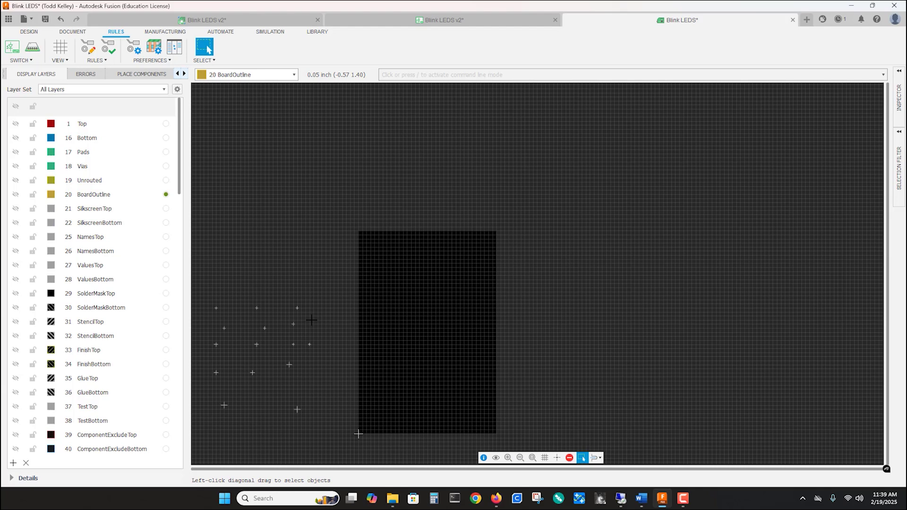
pyautogui.click(81, 125)
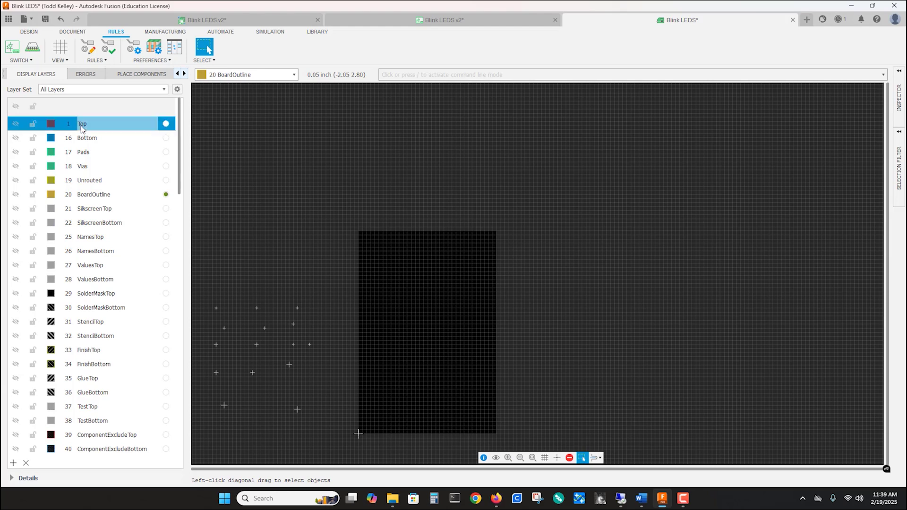
pyautogui.click(85, 139)
pyautogui.click(86, 152)
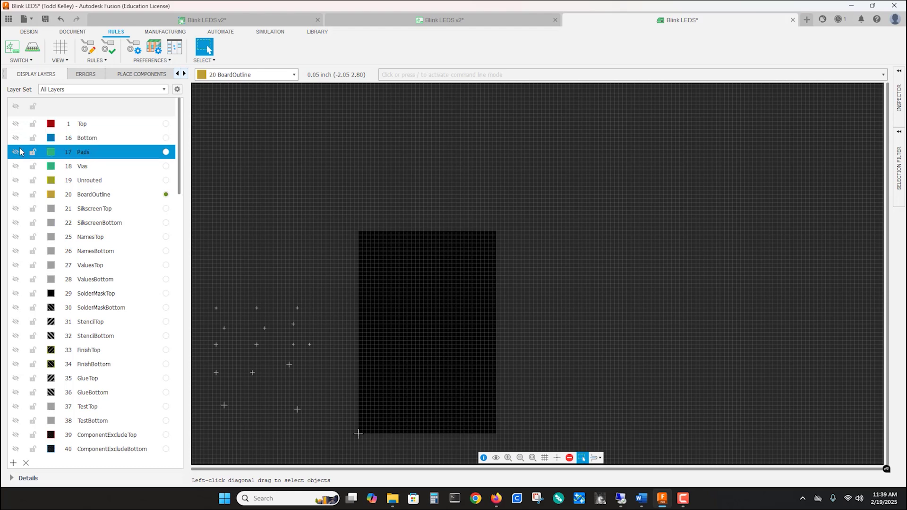
pyautogui.click(17, 152)
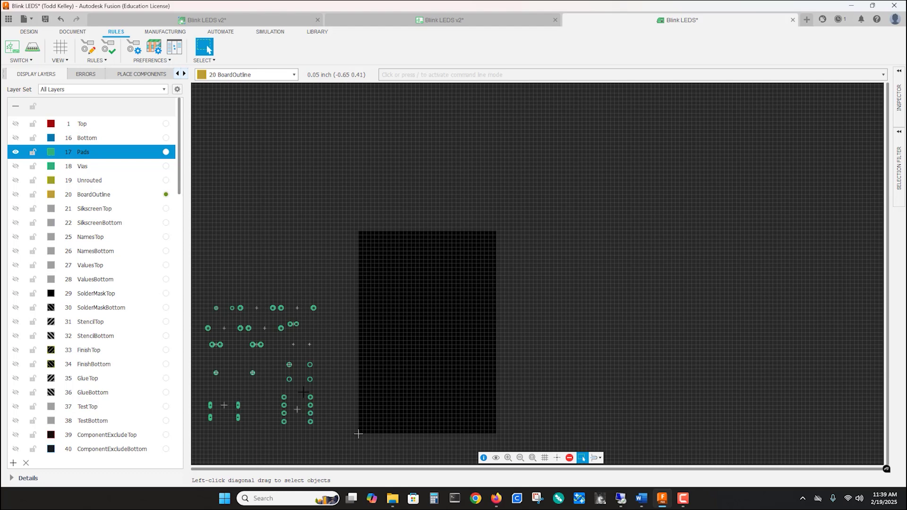
# Hide 17 Pads, show 18 Vias and 19 Unrouted to view them, and hide both again
pyautogui.click(14, 153)
pyautogui.click(15, 166)
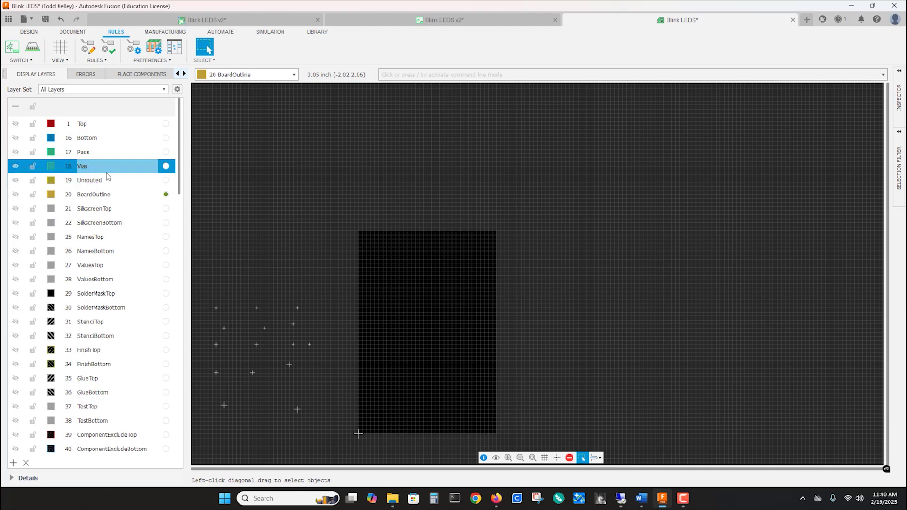
pyautogui.click(16, 180)
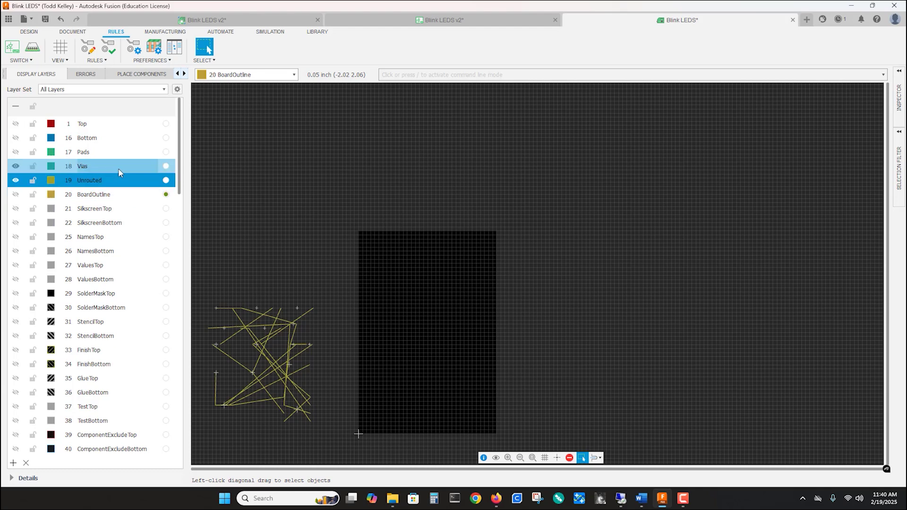
pyautogui.click(17, 167)
pyautogui.click(16, 181)
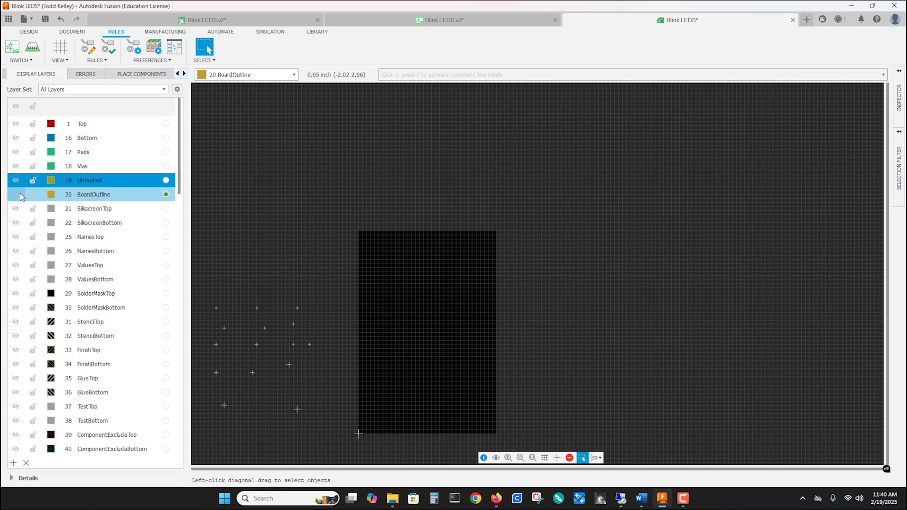
# Toggle 20 BoardOutline on and off, and show 21 SilkscreenTop and 22 SilkscreenBottom
pyautogui.click(15, 195)
pyautogui.click(14, 196)
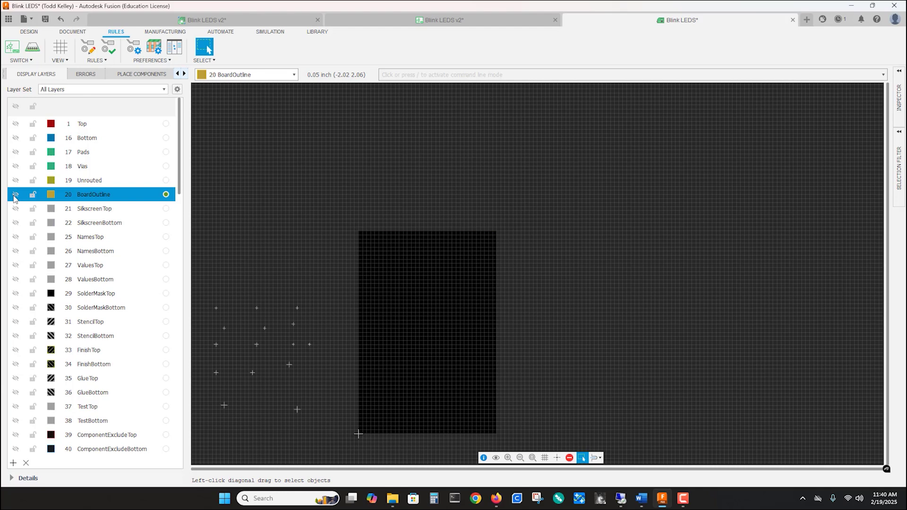
pyautogui.click(16, 209)
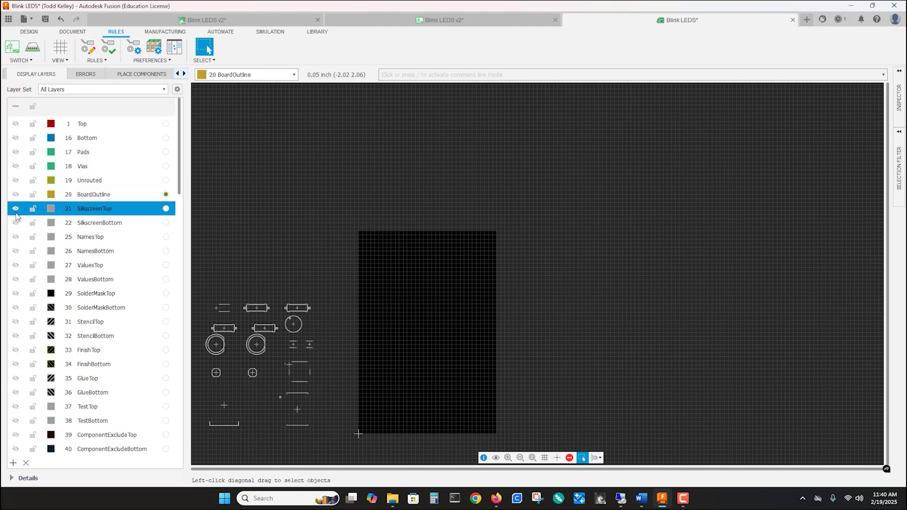
pyautogui.click(16, 223)
pyautogui.click(16, 223)
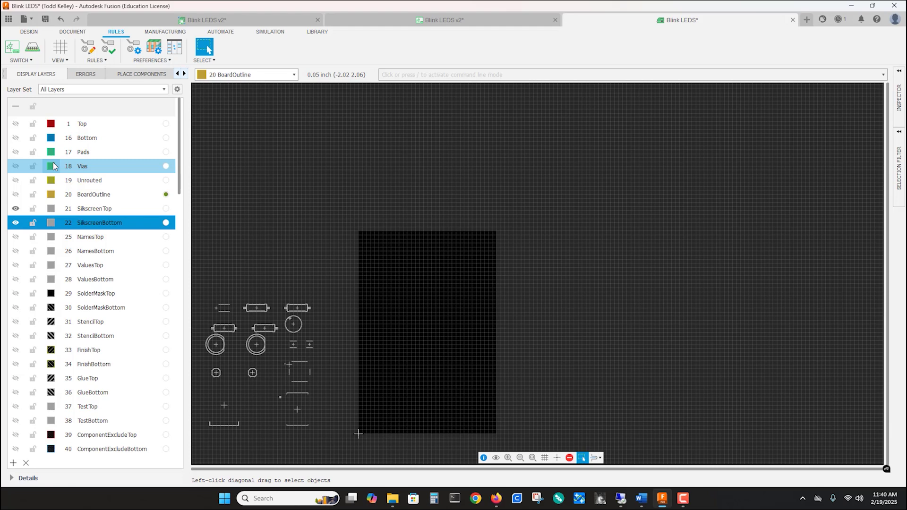
# Show 25 NamesTop and 26 NamesBottom and hide both silkscreen layers to view the component names alone
pyautogui.click(15, 237)
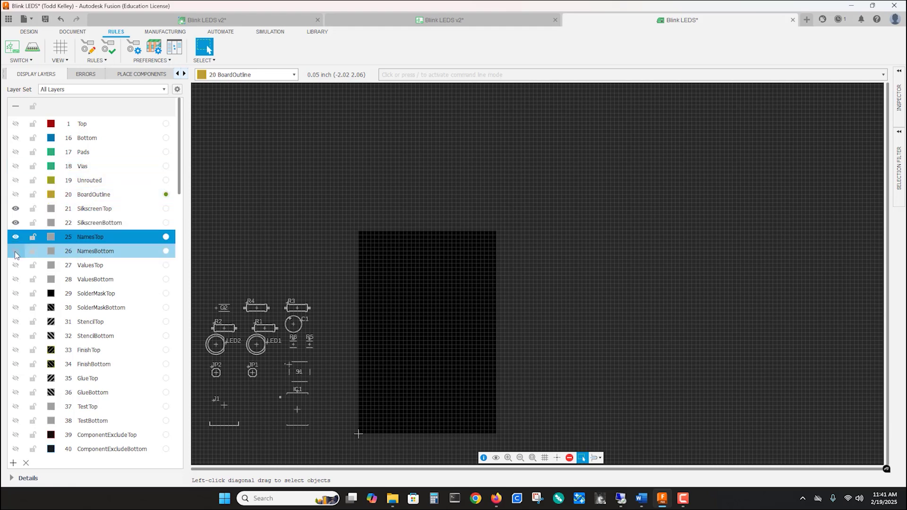
pyautogui.click(15, 251)
pyautogui.click(16, 222)
pyautogui.click(16, 208)
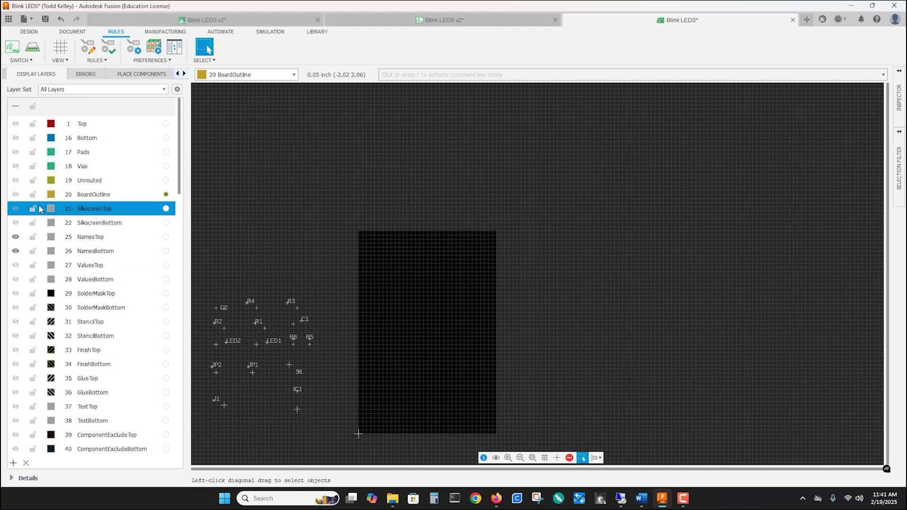
# Show 27 ValuesTop and 28 ValuesBottom and hide both names layers to view the component values alone
pyautogui.click(16, 265)
pyautogui.click(16, 279)
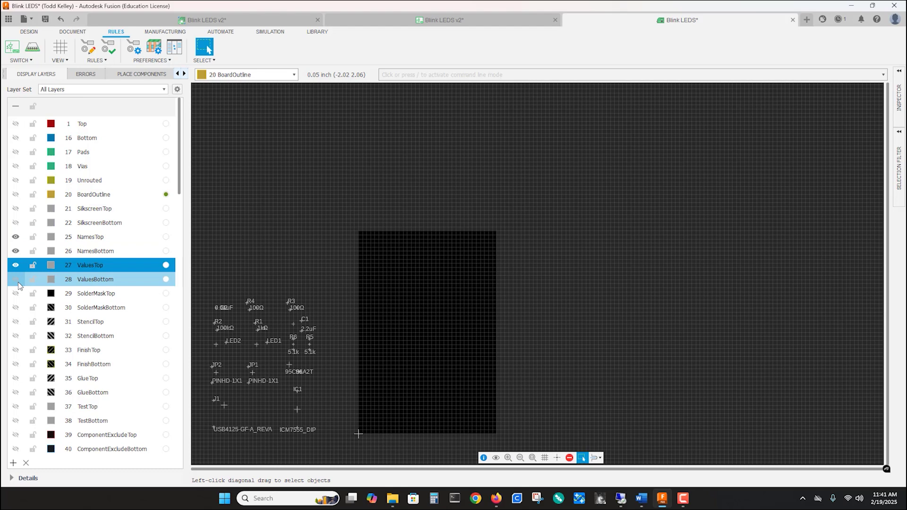
pyautogui.click(16, 251)
pyautogui.click(16, 242)
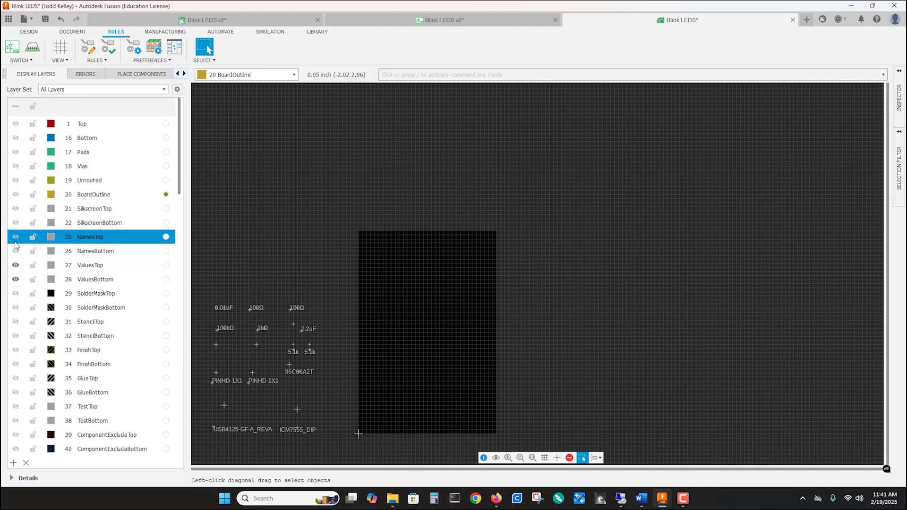
# Show 29 SolderMaskTop and 30 SolderMaskBottom and hide both values layers
pyautogui.click(16, 294)
pyautogui.click(16, 306)
pyautogui.click(15, 280)
pyautogui.click(15, 266)
pyautogui.click(15, 266)
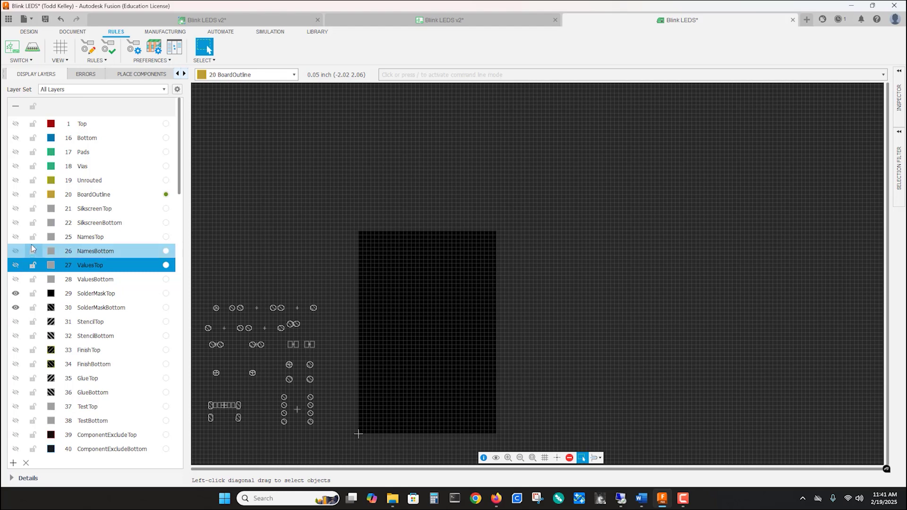
# Show 31 StencilTop and 32 StencilBottom and hide both solder mask layers
pyautogui.click(16, 322)
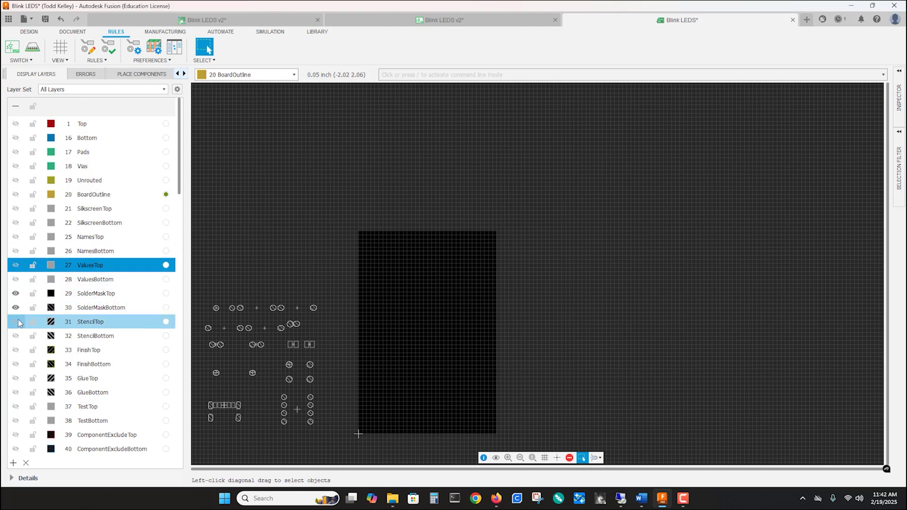
pyautogui.click(16, 335)
pyautogui.click(16, 307)
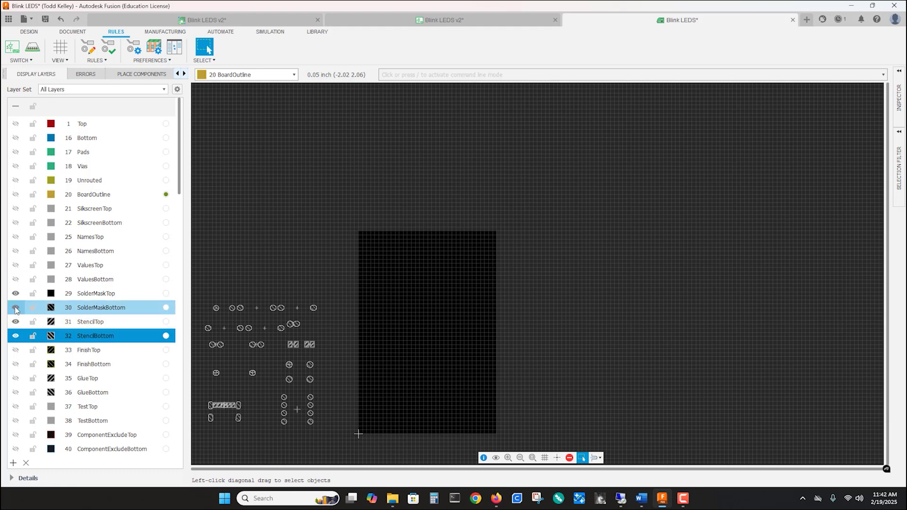
pyautogui.click(15, 294)
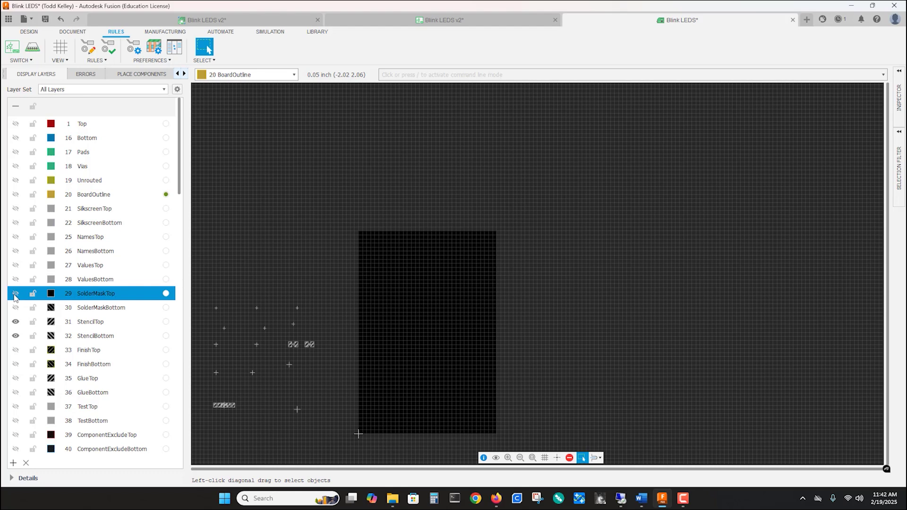
# Show 33 FinishTop and 34 FinishBottom and hide both stencil layers
pyautogui.click(16, 350)
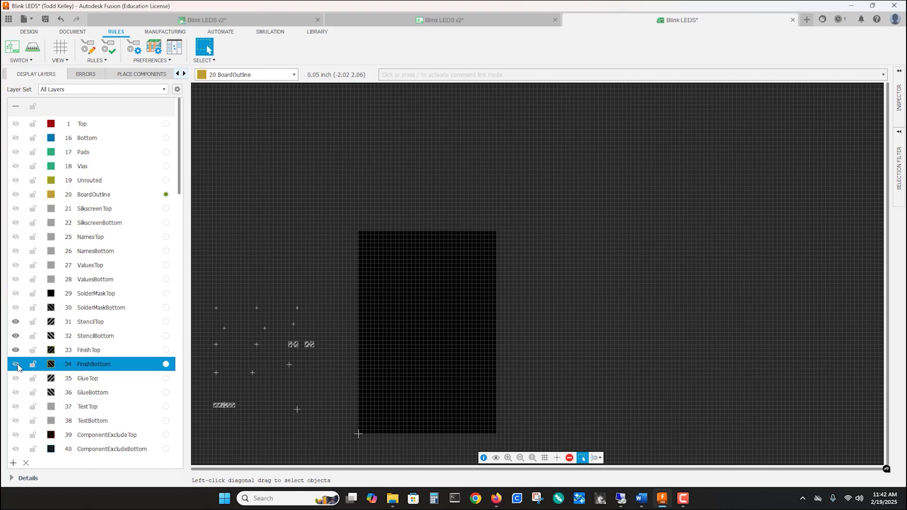
pyautogui.click(16, 364)
pyautogui.click(15, 336)
pyautogui.click(15, 322)
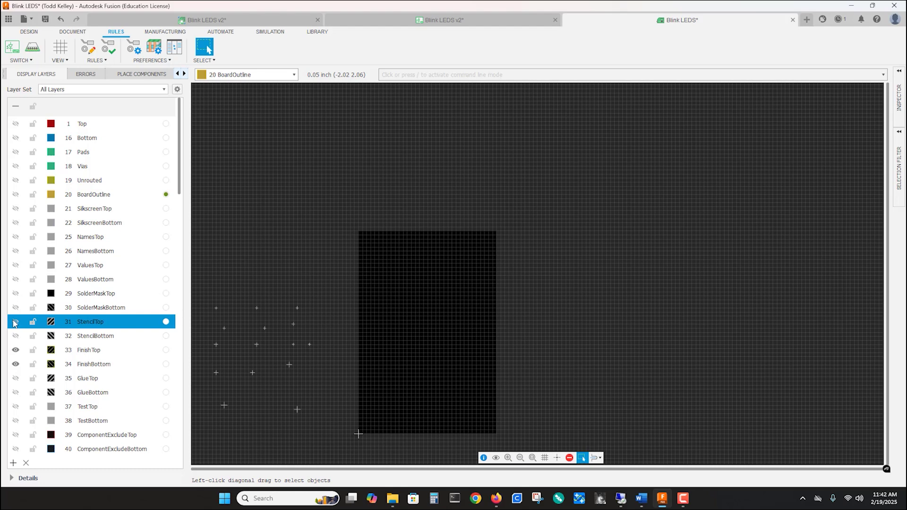
# Show 35 GlueTop and 36 GlueBottom and hide both finish layers
pyautogui.click(16, 378)
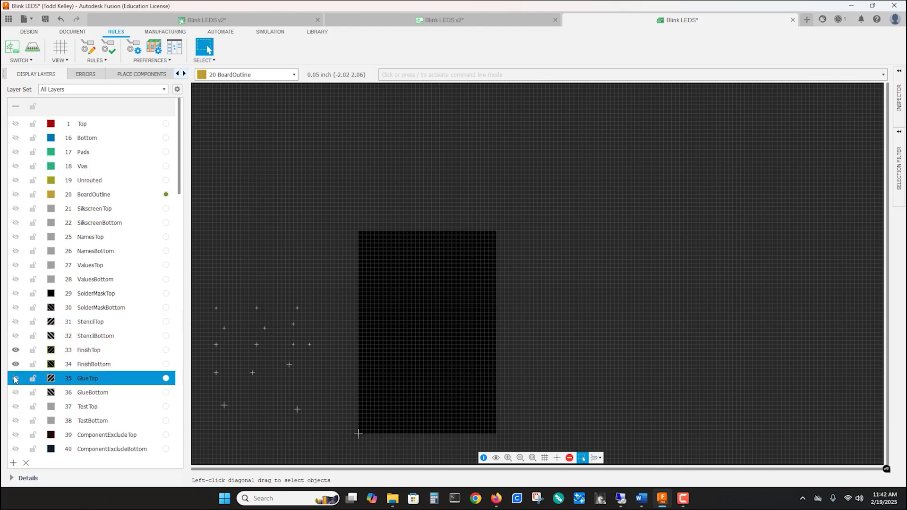
pyautogui.click(15, 392)
pyautogui.click(16, 364)
pyautogui.click(15, 350)
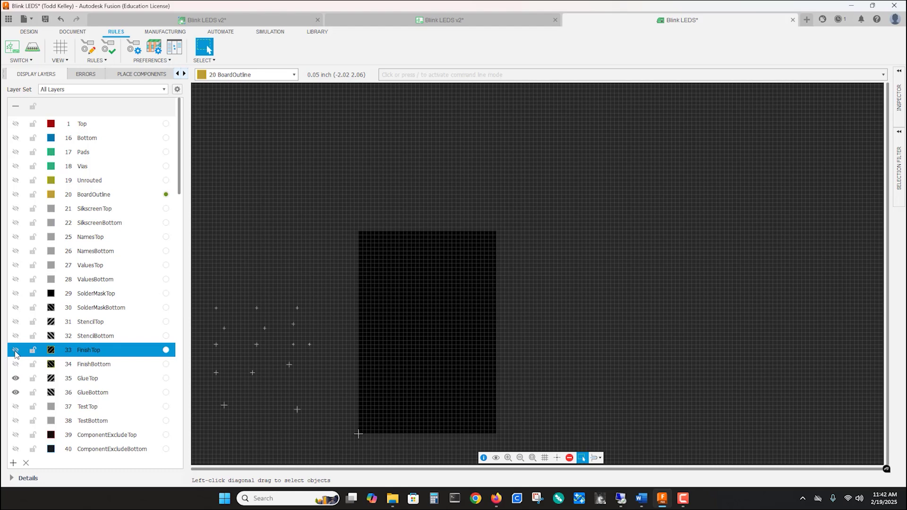
# Show 37 TestTop and 38 TestBottom and hide both glue layers
pyautogui.click(16, 406)
pyautogui.click(15, 421)
pyautogui.click(15, 392)
pyautogui.click(14, 379)
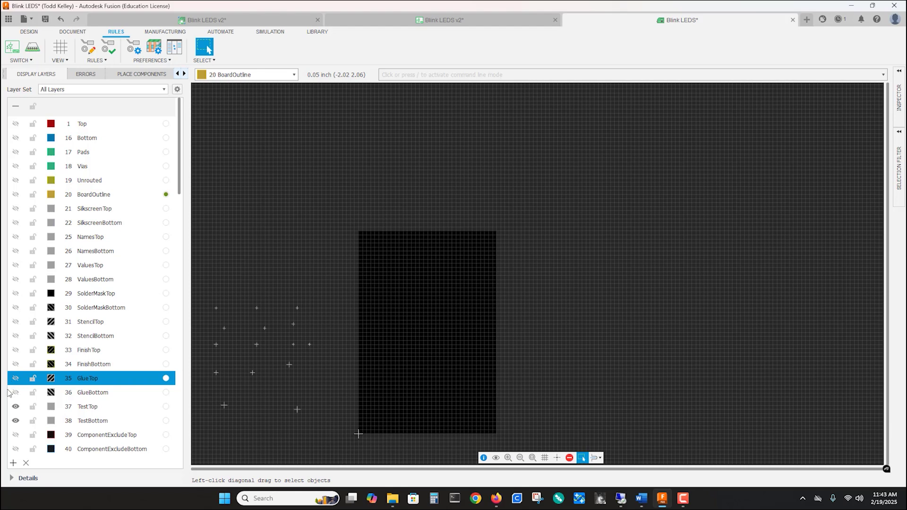
# Show 39 ComponentExcludeTop and 40 ComponentExcludeBottom and hide both test layers
pyautogui.click(16, 435)
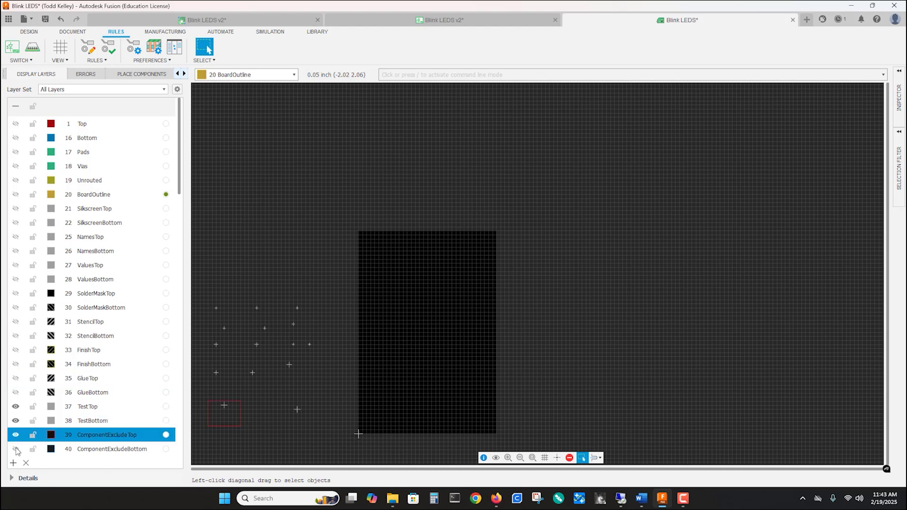
pyautogui.click(16, 449)
pyautogui.click(15, 421)
pyautogui.click(14, 407)
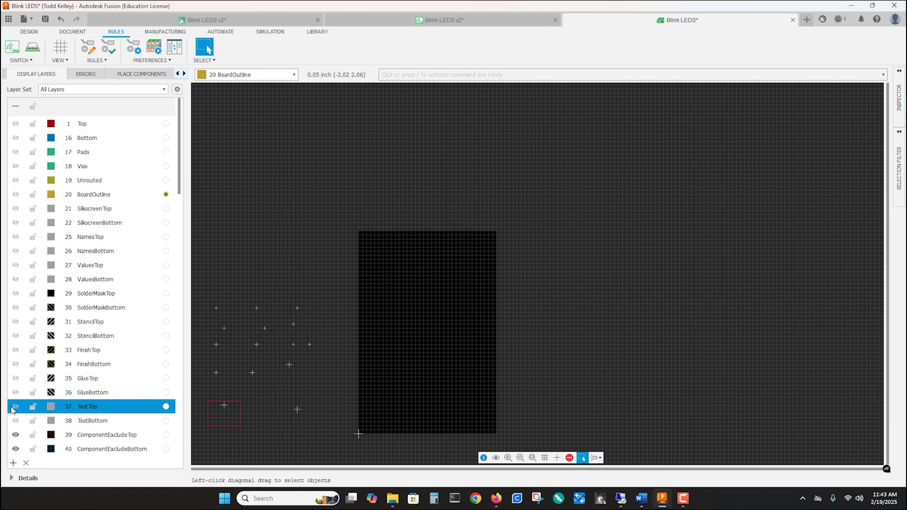
# Show 41 RestrictTop and 42 RestrictBottom and hide both component exclude layers
pyautogui.scroll(-4, 37, 405)
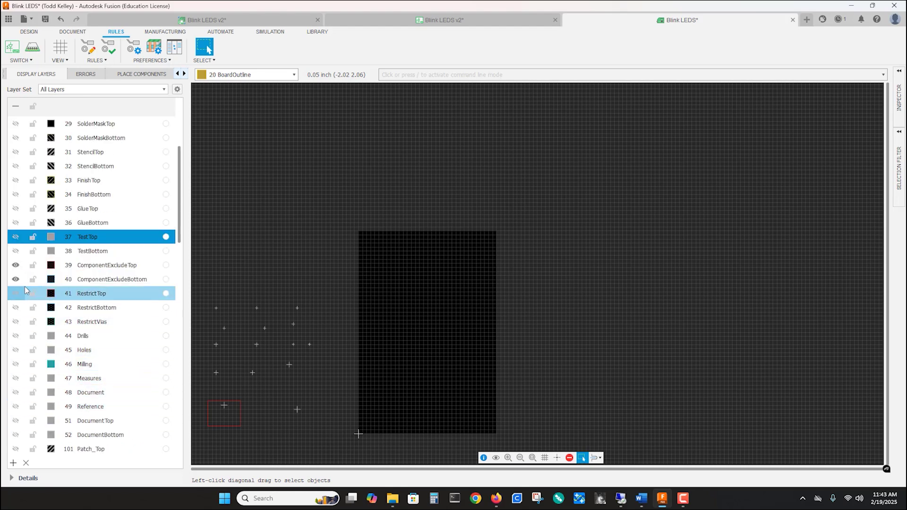
pyautogui.click(16, 293)
pyautogui.click(16, 307)
pyautogui.click(16, 279)
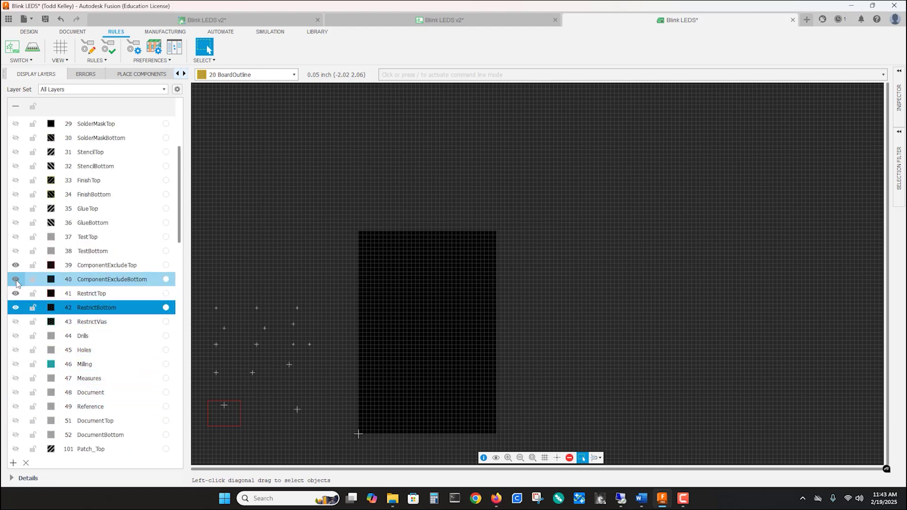
pyautogui.click(15, 267)
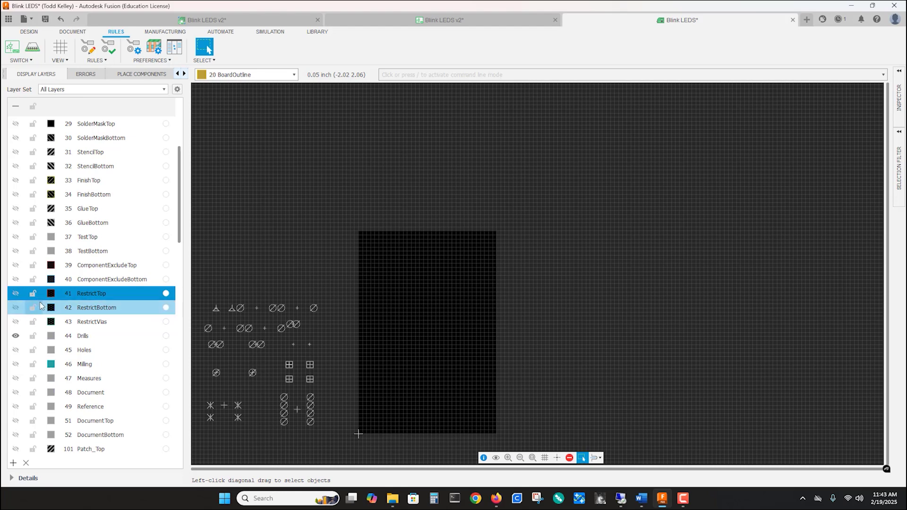
# Show 45 Holes in place of 44 Drills, and replace it with 46 Milling as the only visible layer
pyautogui.click(16, 351)
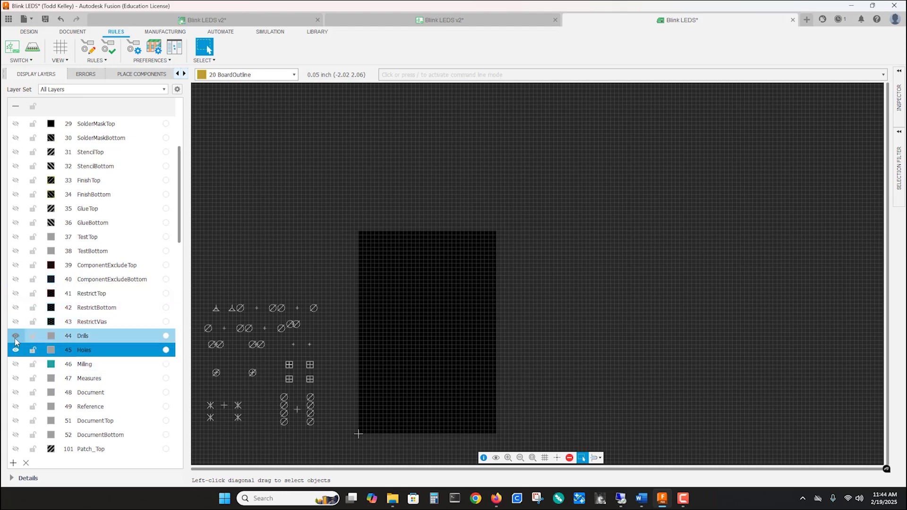
pyautogui.click(16, 337)
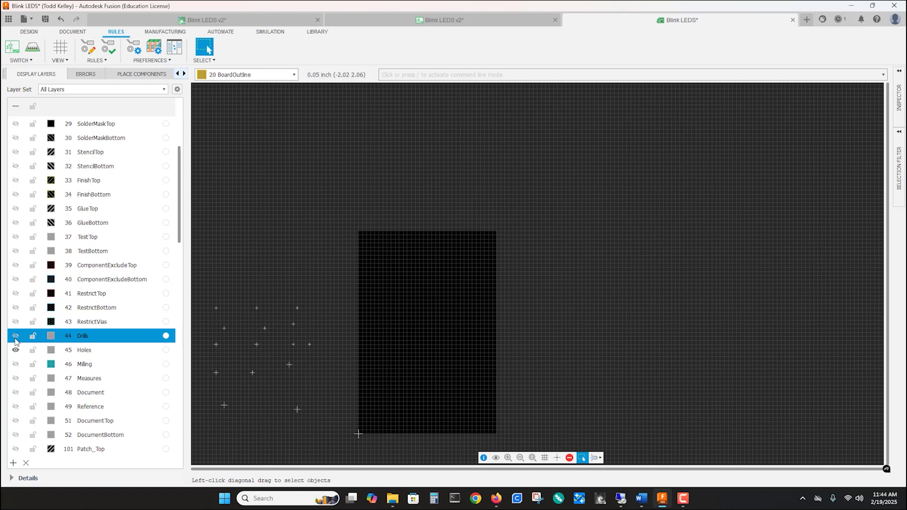
pyautogui.click(16, 364)
pyautogui.click(15, 350)
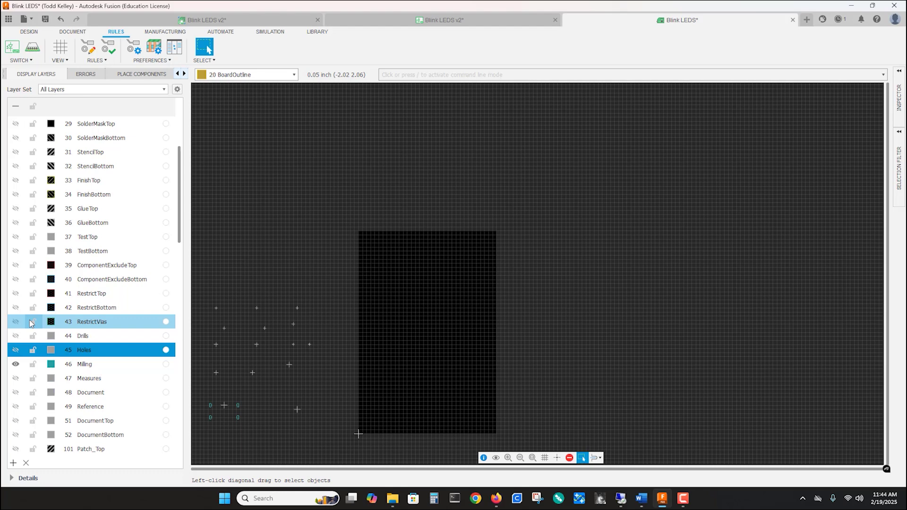
# View 47 Measures and 48 Document in turn instead of 46 Milling, and turn the visibility of all display layers back on
pyautogui.click(15, 378)
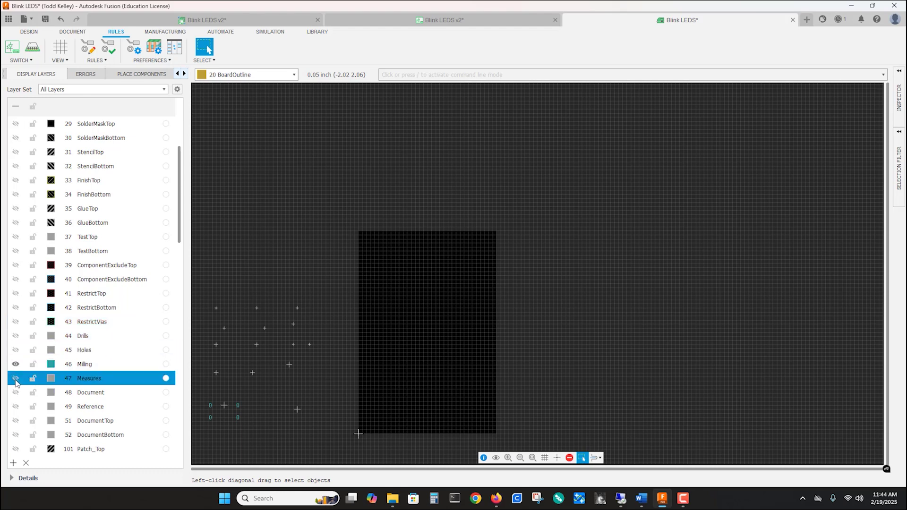
pyautogui.click(16, 366)
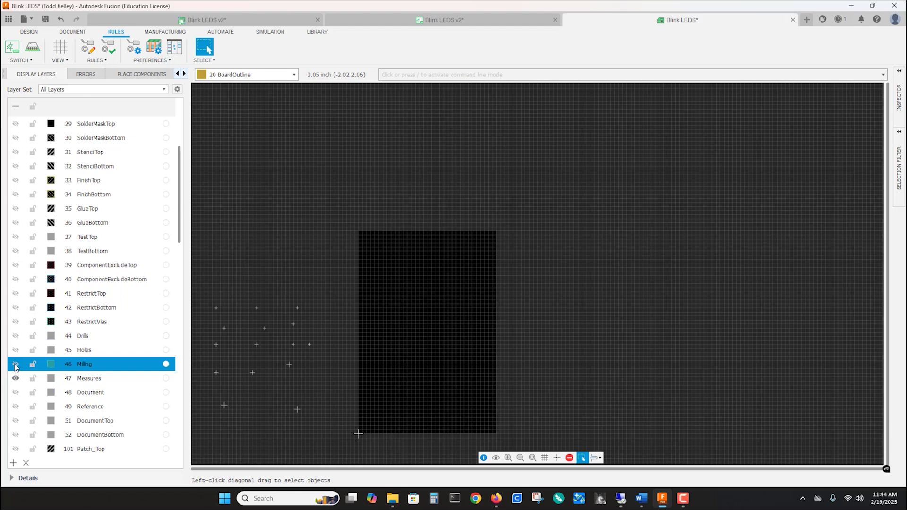
pyautogui.click(14, 379)
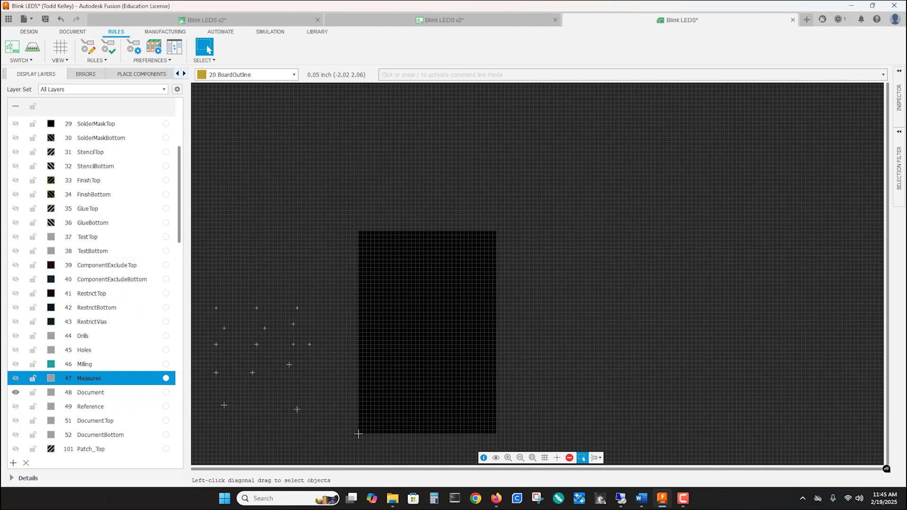
pyautogui.scroll(4, 15, 129)
pyautogui.click(16, 108)
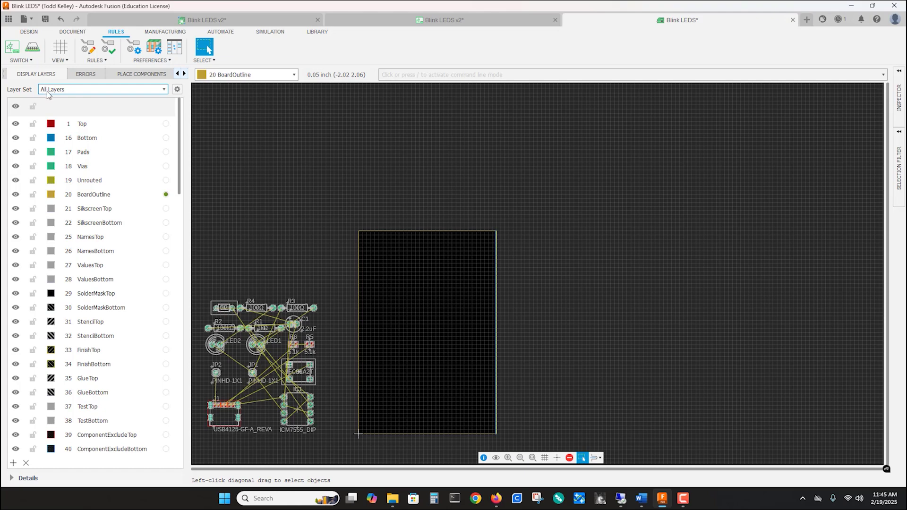
# Move USB connector J1 onto the board's bottom edge, close to the lower-left corner of the outline
pyautogui.scroll(3, 265, 409)
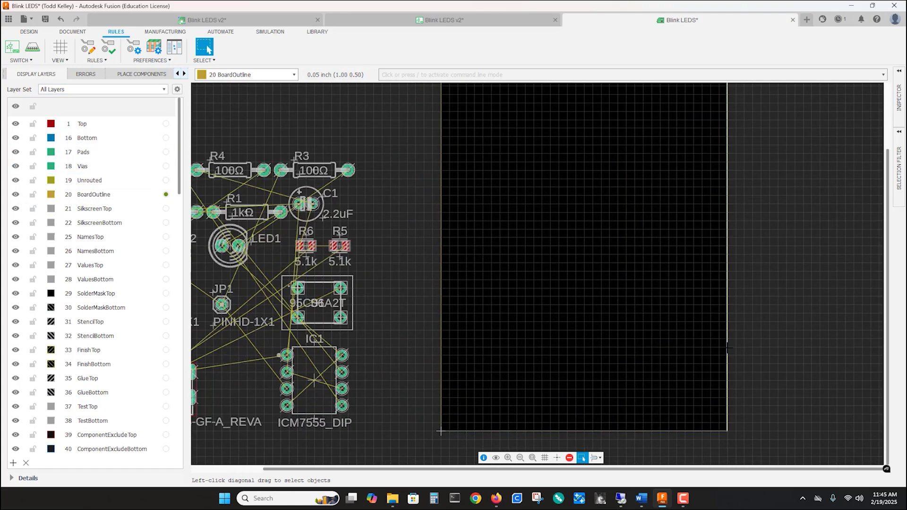
pyautogui.scroll(-2, 776, 333)
pyautogui.scroll(1, 351, 358)
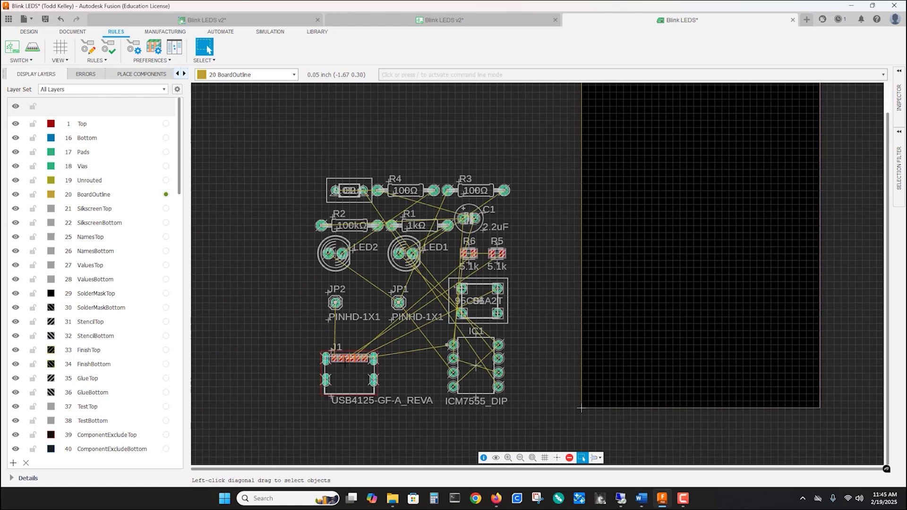
pyautogui.moveTo(329, 392); pyautogui.dragTo(582, 407)
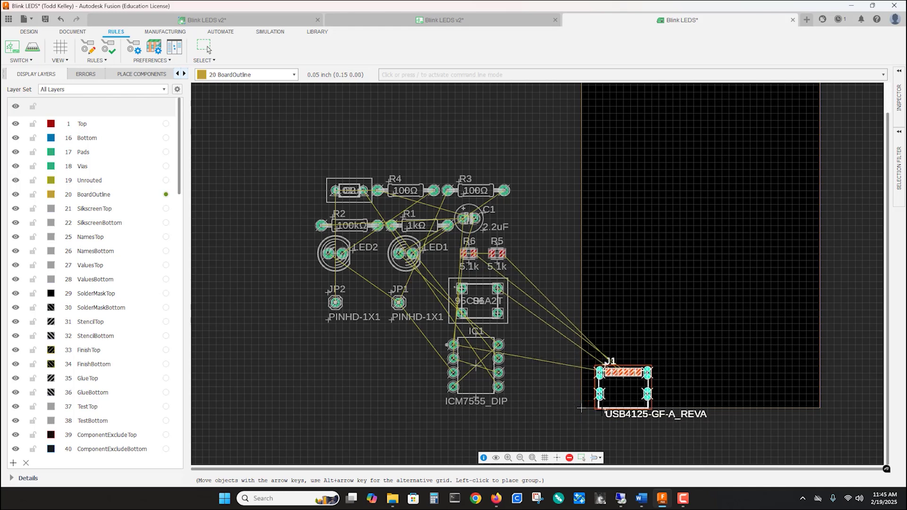
pyautogui.click(581, 409)
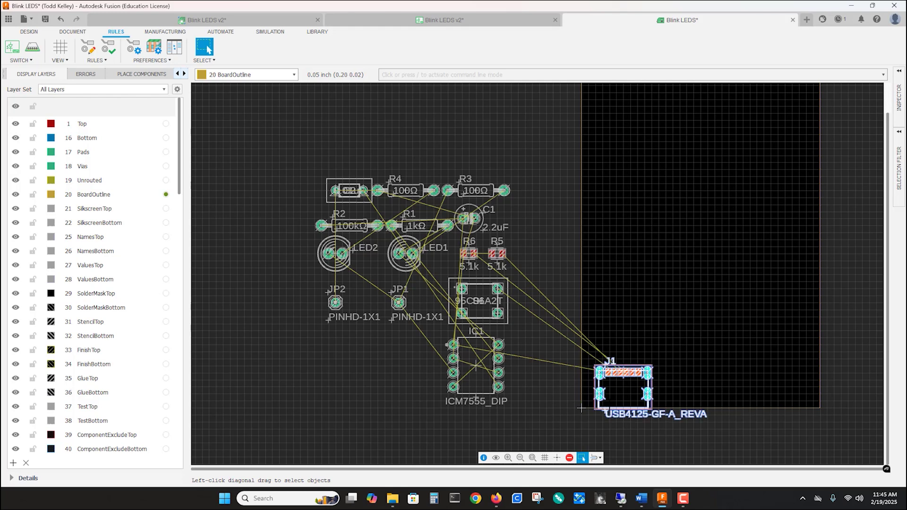
# Mirror USB connector J1 to the bottom side of the board, leaving IC1 on the top side
pyautogui.rightClick(600, 410)
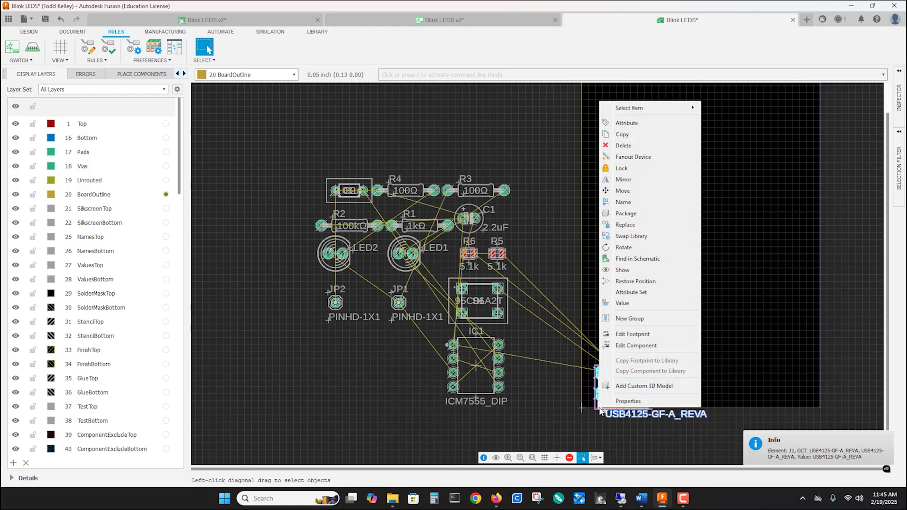
pyautogui.click(622, 180)
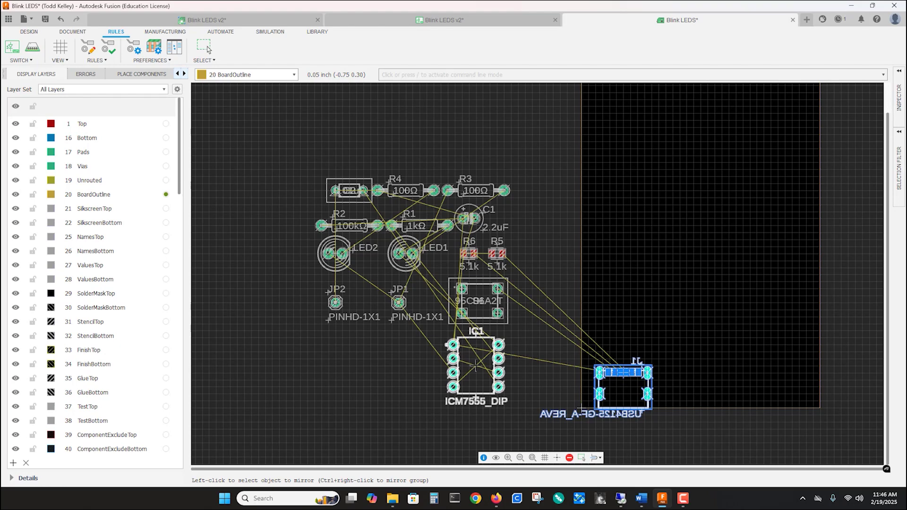
pyautogui.click(475, 366)
pyautogui.click(475, 366)
pyautogui.press('Escape')
# Place IC1 in the board's upper right area, with LED2 above it at the left edge and LED1 at the right edge
pyautogui.moveTo(476, 366); pyautogui.dragTo(750, 190)
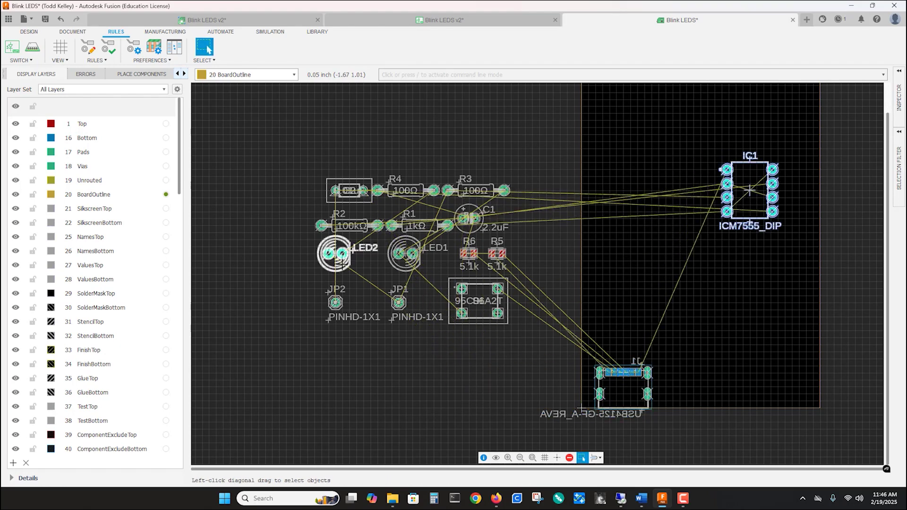
pyautogui.moveTo(335, 254); pyautogui.dragTo(623, 127)
pyautogui.moveTo(405, 254); pyautogui.dragTo(784, 127)
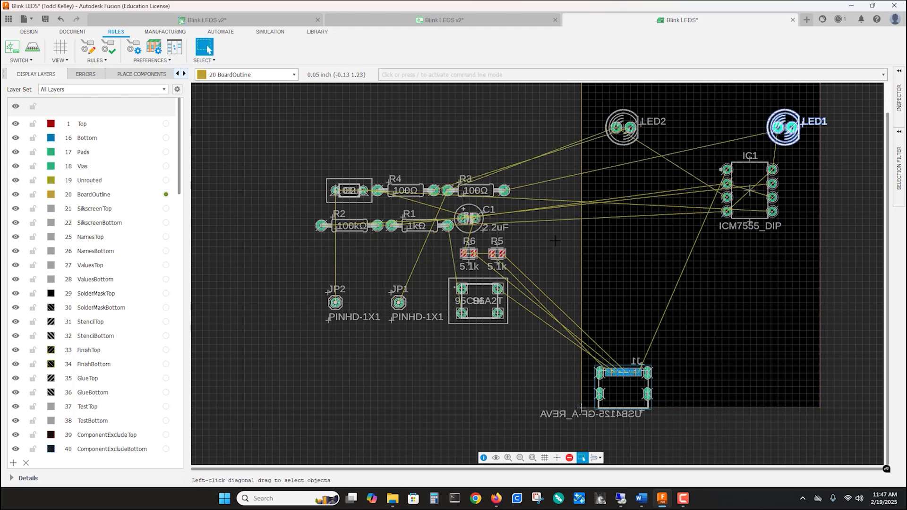
# Place the 95C06A2T switch to the right of J1, JP2 above J1, JP1 below LED2, and capacitor C2 between the LEDs
pyautogui.moveTo(474, 298); pyautogui.dragTo(726, 382)
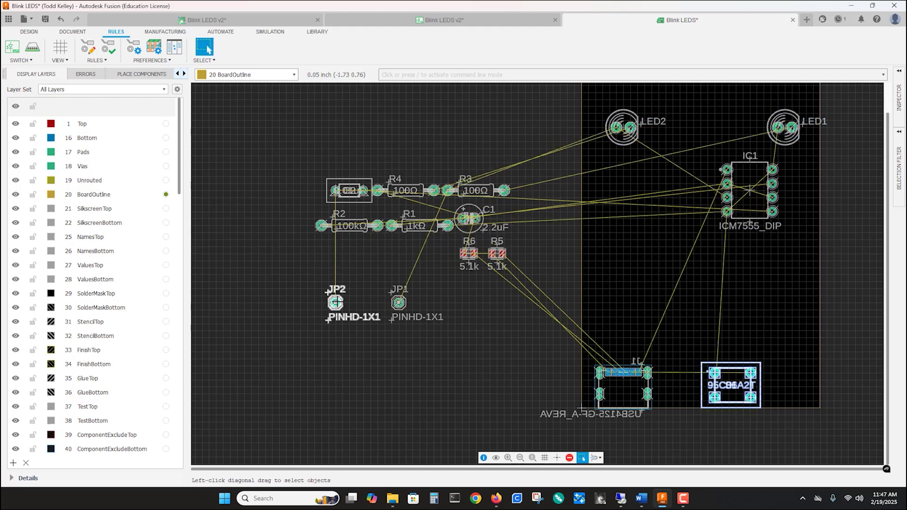
pyautogui.moveTo(336, 303); pyautogui.dragTo(651, 324)
pyautogui.moveTo(399, 302); pyautogui.dragTo(602, 177)
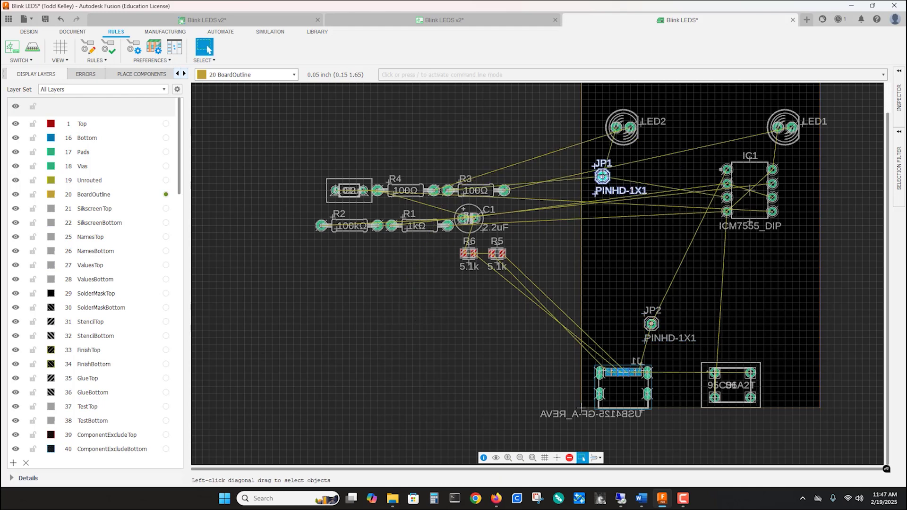
pyautogui.moveTo(349, 190); pyautogui.dragTo(707, 127)
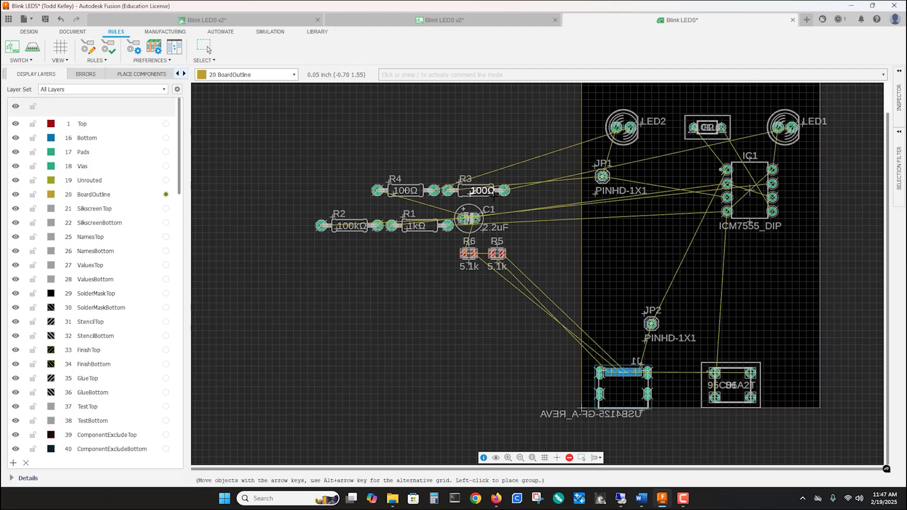
# Stack resistors R3 and R4 below JP1 on the board and place capacitor C1 underneath them
pyautogui.moveTo(476, 190); pyautogui.dragTo(630, 232)
pyautogui.moveTo(405, 190); pyautogui.dragTo(630, 261)
pyautogui.moveTo(468, 218); pyautogui.dragTo(616, 302)
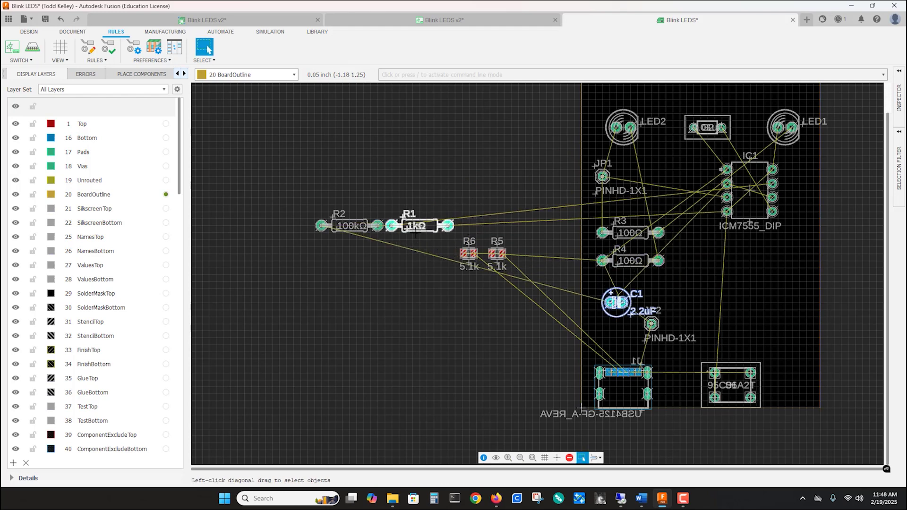
# Stack resistors R1 and R2 below IC1, and place R6 and R5 side by side just above J1
pyautogui.moveTo(420, 226); pyautogui.dragTo(756, 282)
pyautogui.moveTo(349, 227); pyautogui.dragTo(756, 324)
pyautogui.moveTo(497, 254); pyautogui.dragTo(631, 345)
pyautogui.moveTo(468, 254); pyautogui.dragTo(609, 345)
pyautogui.click(609, 345)
# Rotate resistors R5 and R6 by 90 degrees so they stand vertically above J1
pyautogui.scroll(1, 834, 312)
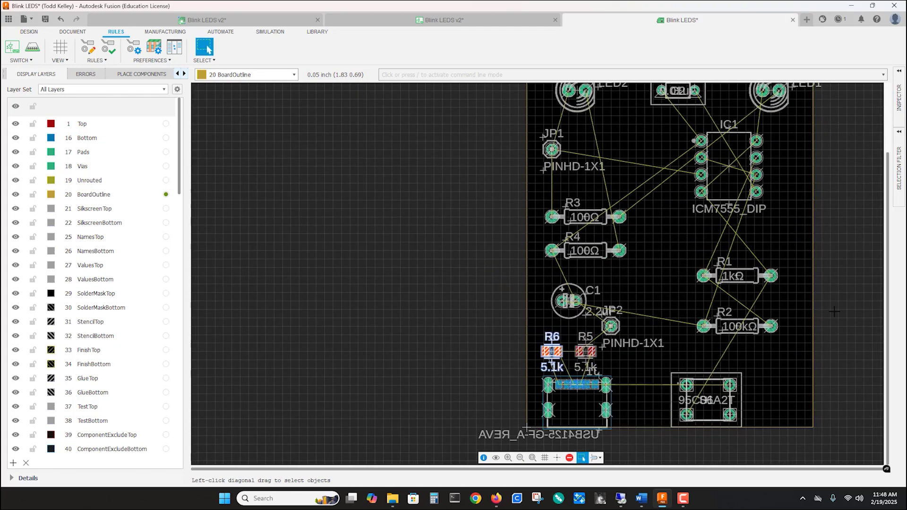
pyautogui.scroll(1, 834, 312)
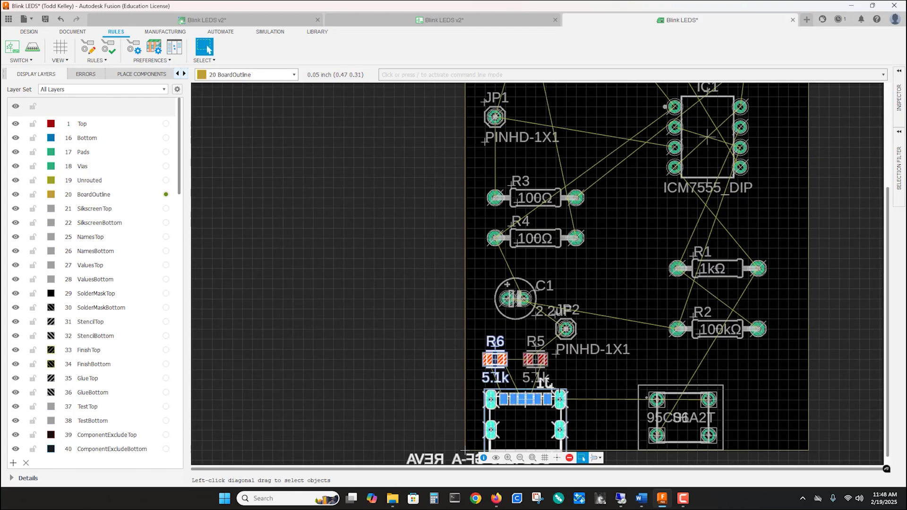
pyautogui.rightClick(536, 360)
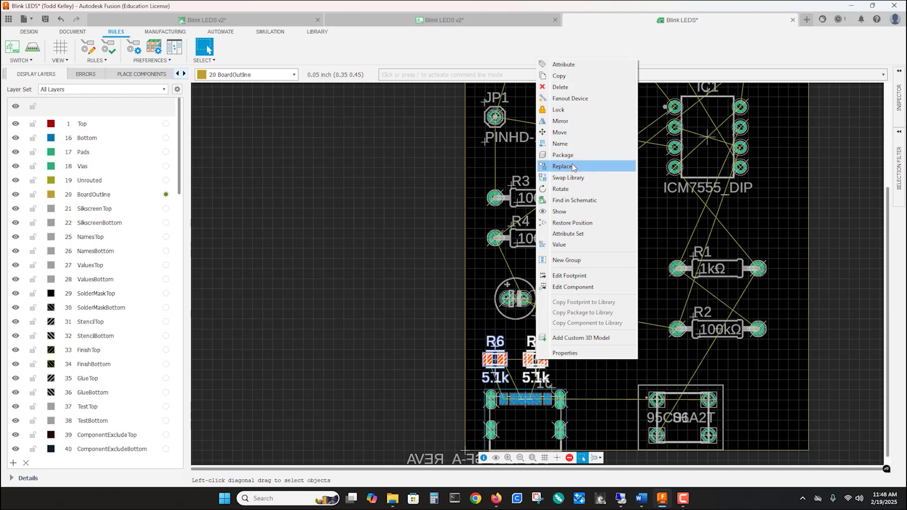
pyautogui.click(562, 189)
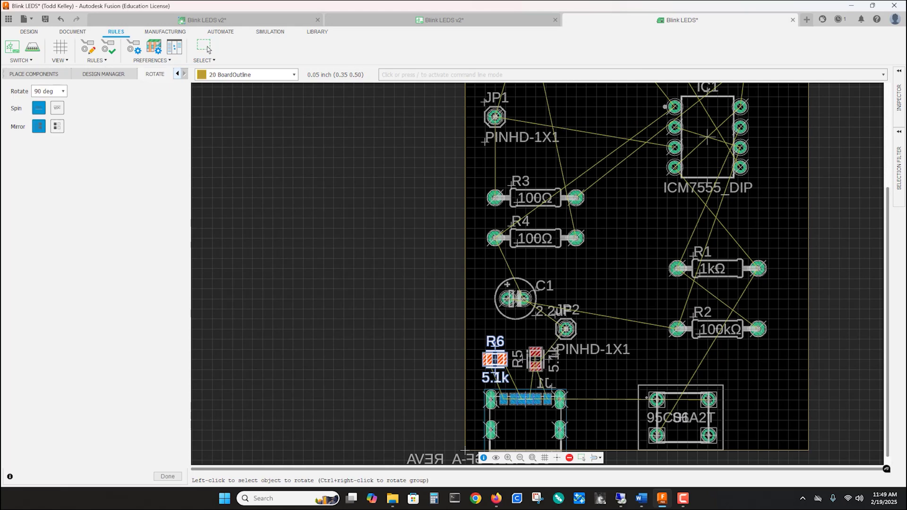
pyautogui.click(495, 360)
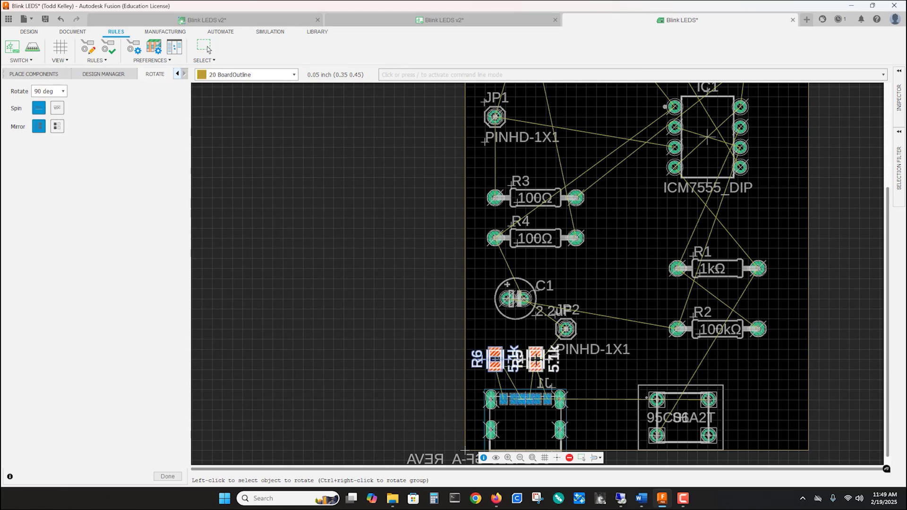
# Mirror resistors R5 and R6 to the bottom side and move R6 slightly closer to R5
pyautogui.rightClick(537, 359)
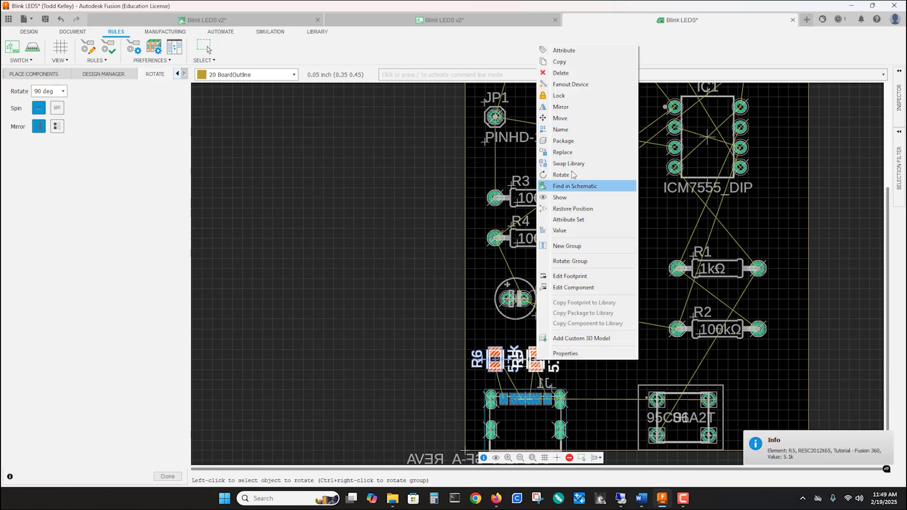
pyautogui.click(567, 107)
pyautogui.rightClick(495, 360)
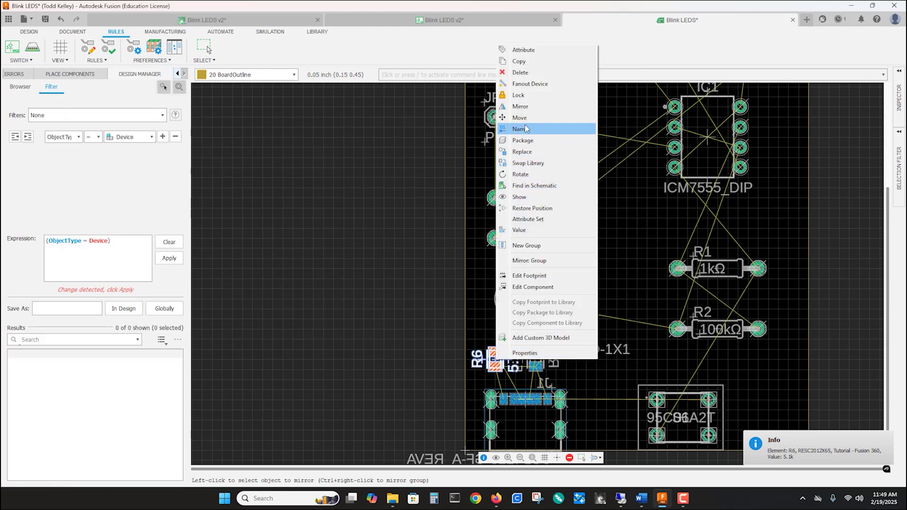
pyautogui.click(525, 107)
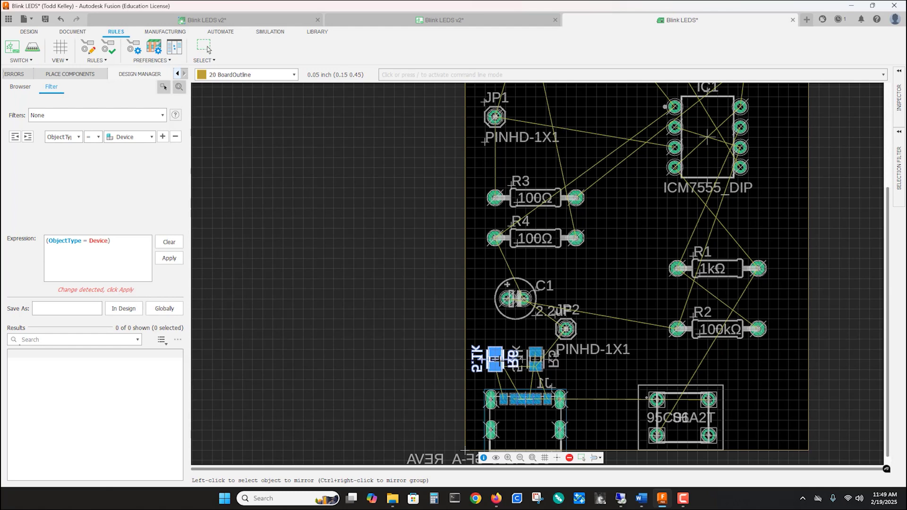
pyautogui.click(496, 359)
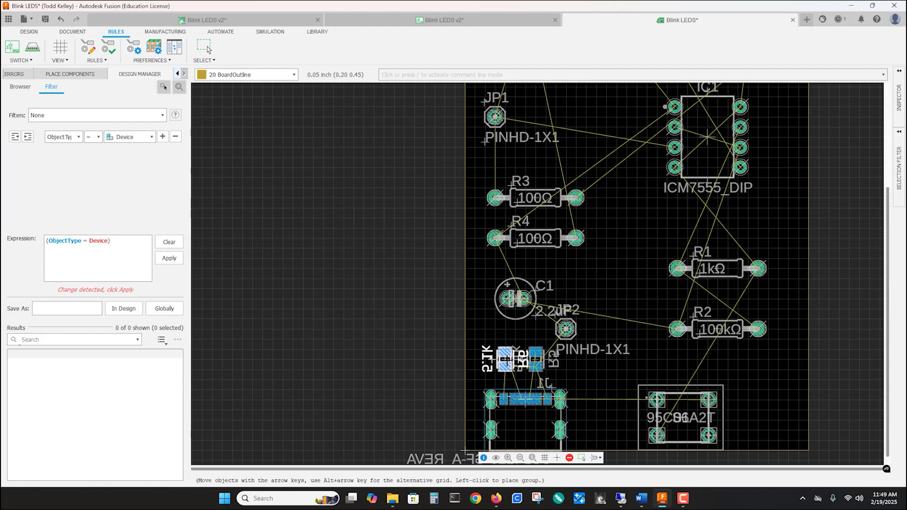
pyautogui.click(507, 360)
# Check the line properties of the board outline's right edge and close them
pyautogui.scroll(-4, 507, 360)
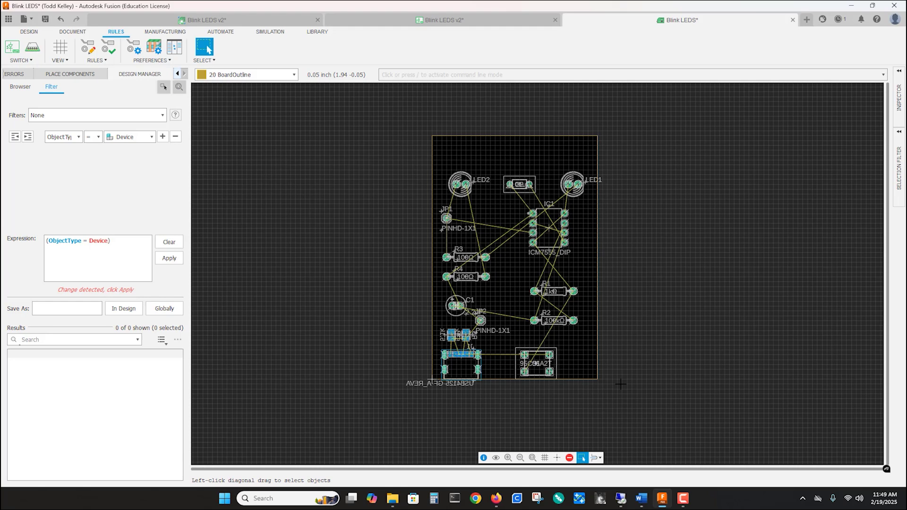
pyautogui.rightClick(578, 144)
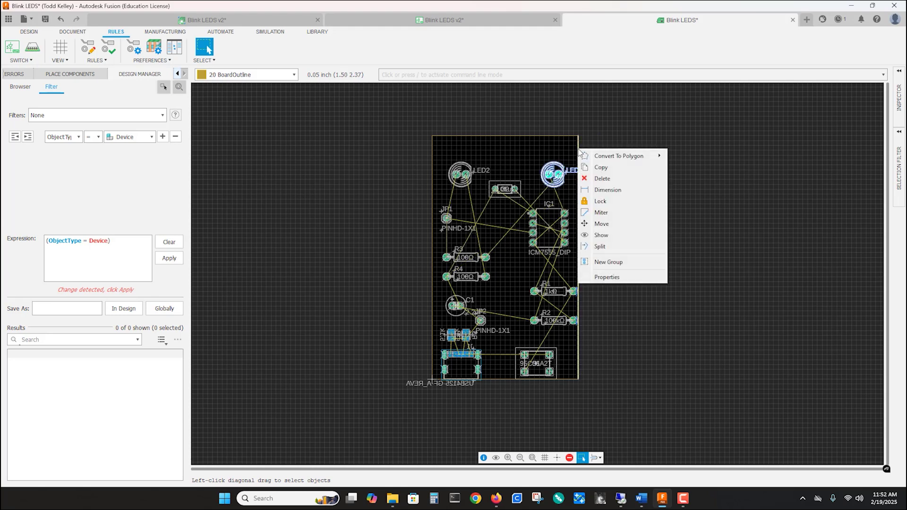
pyautogui.click(604, 276)
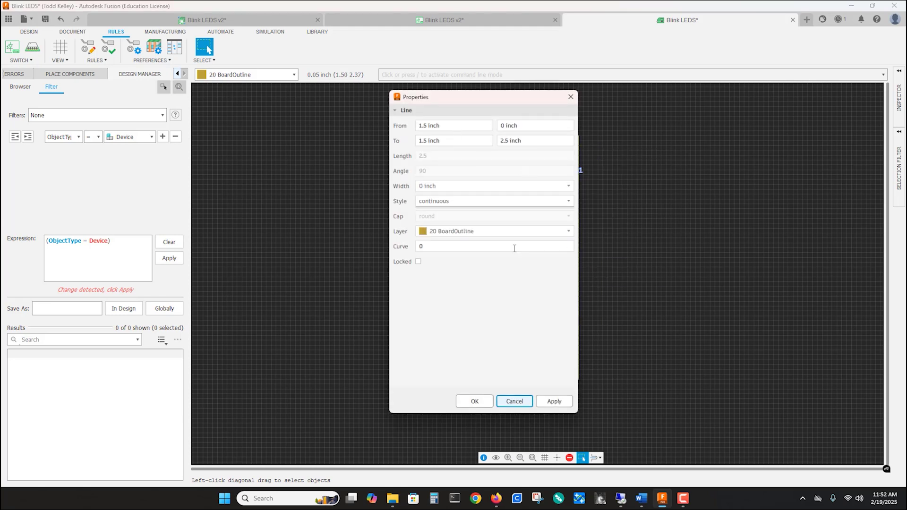
pyautogui.click(475, 402)
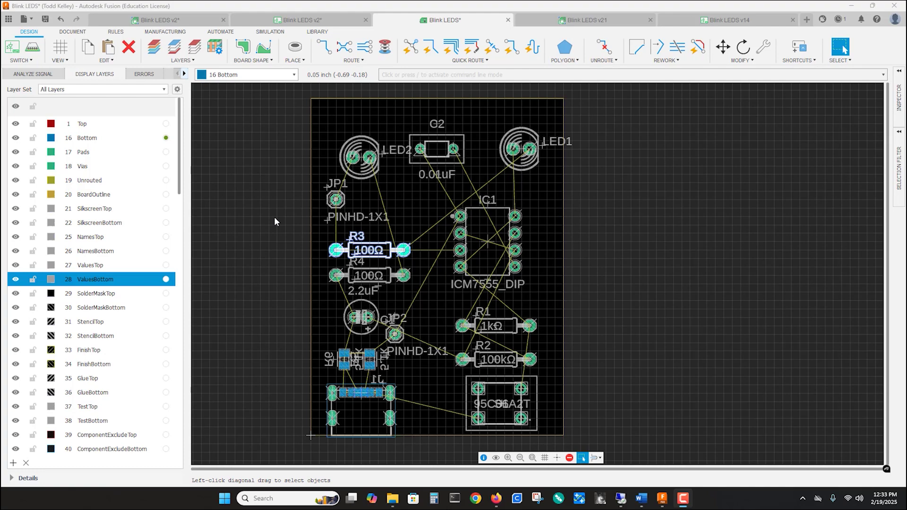
# Hide all display layers, show only 46 Milling to inspect J1's slots, and turn all layers back on
pyautogui.scroll(4, 361, 416)
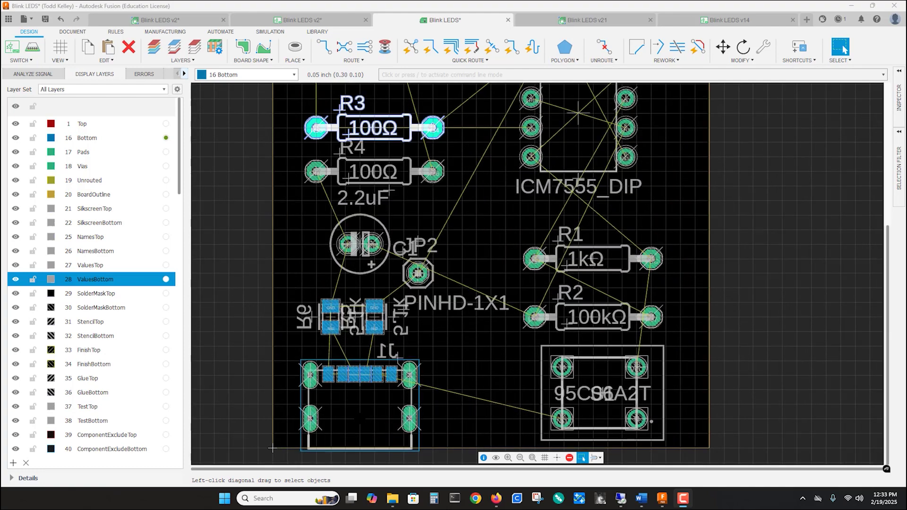
pyautogui.scroll(1, 256, 455)
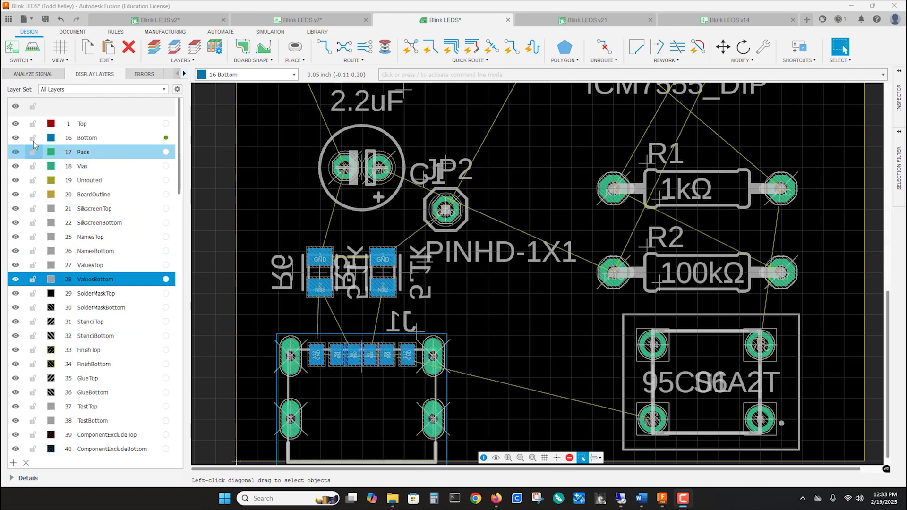
pyautogui.click(15, 106)
pyautogui.scroll(-3, 22, 331)
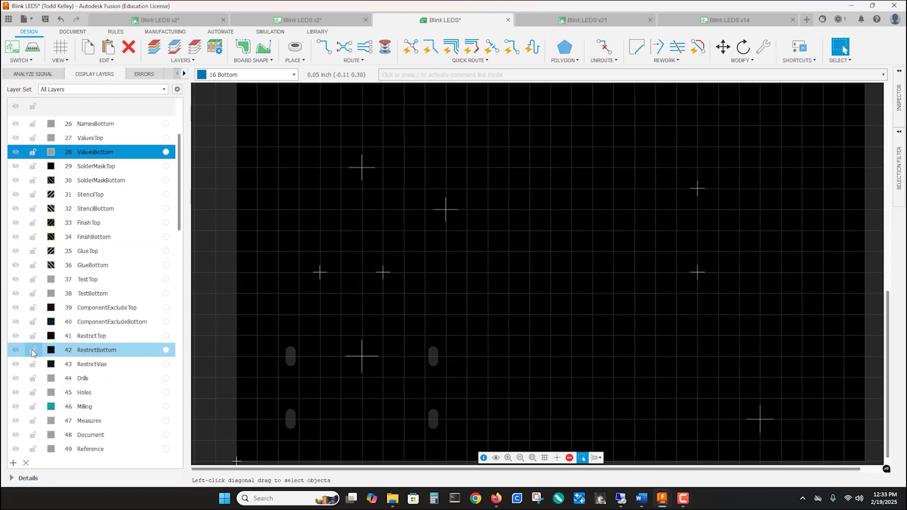
pyautogui.click(15, 407)
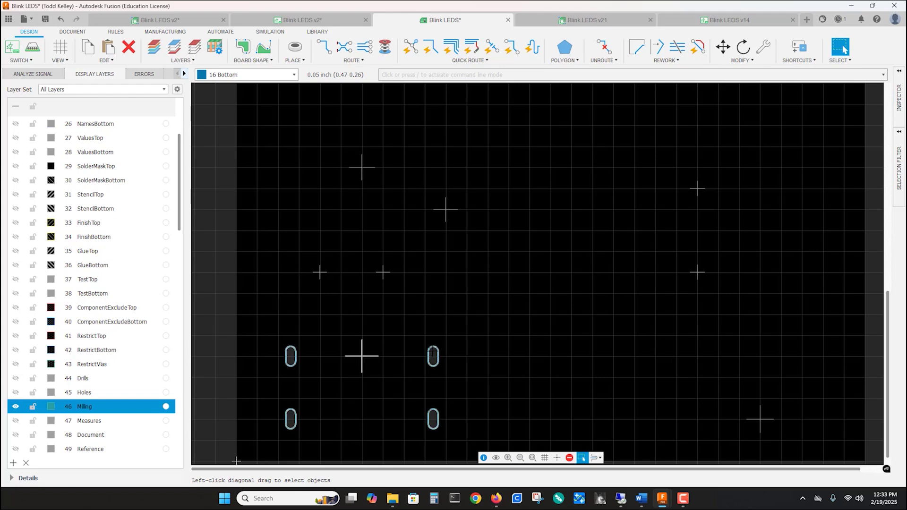
pyautogui.click(15, 407)
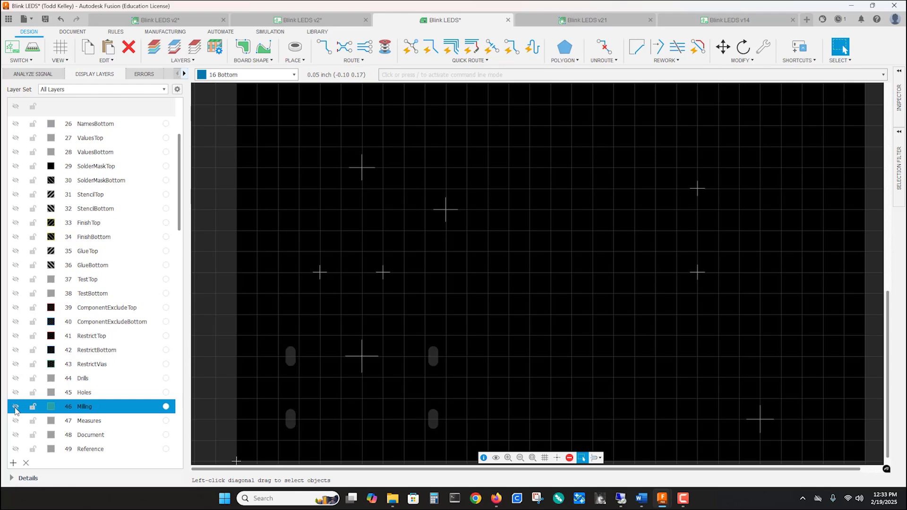
pyautogui.click(16, 407)
pyautogui.click(15, 108)
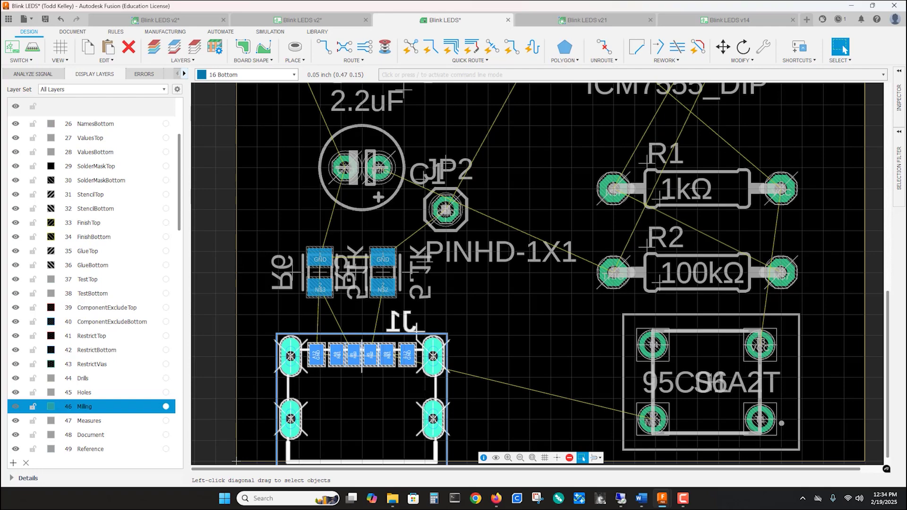
# Open the footprint of USB connector J1 for editing, creating an editable copy of its library in the Fusion Hub
pyautogui.scroll(-2, 364, 416)
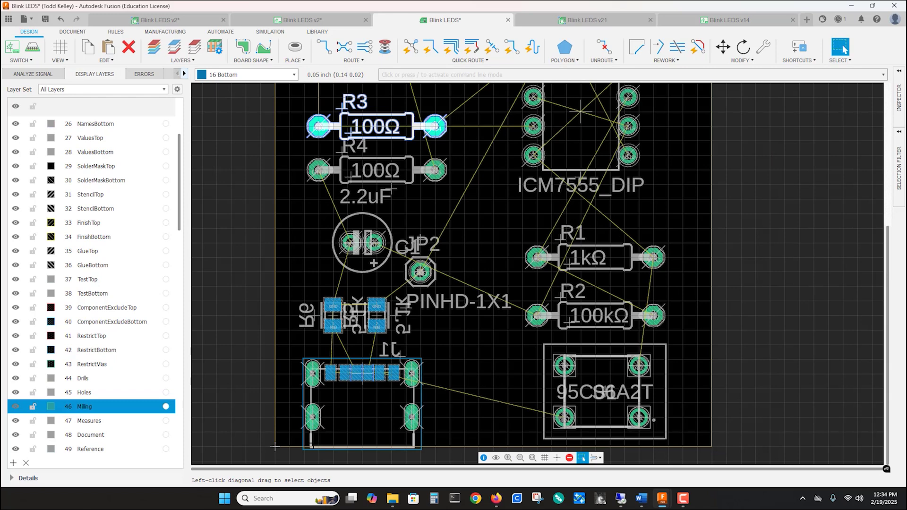
pyautogui.rightClick(316, 418)
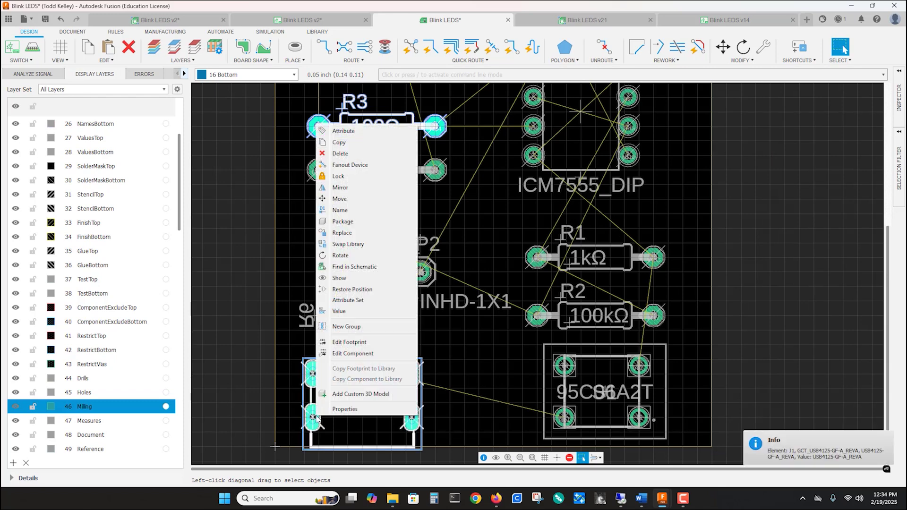
pyautogui.click(350, 342)
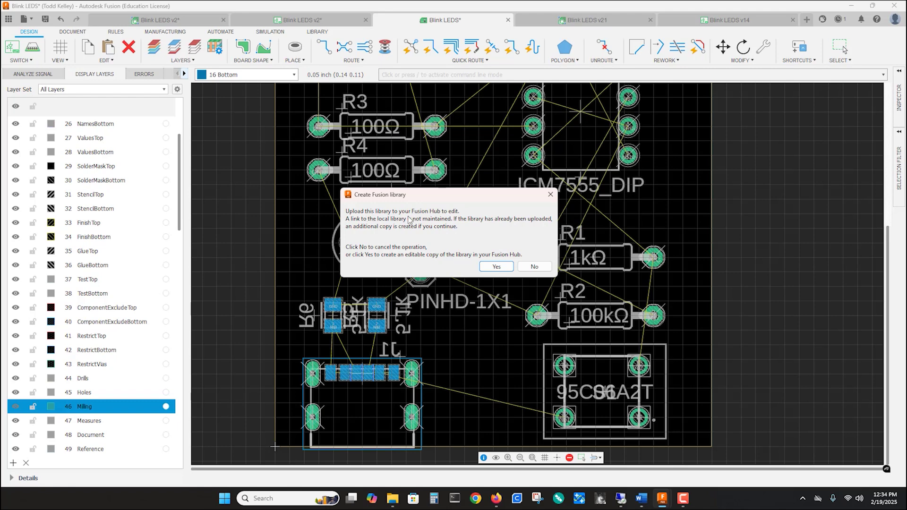
pyautogui.click(495, 267)
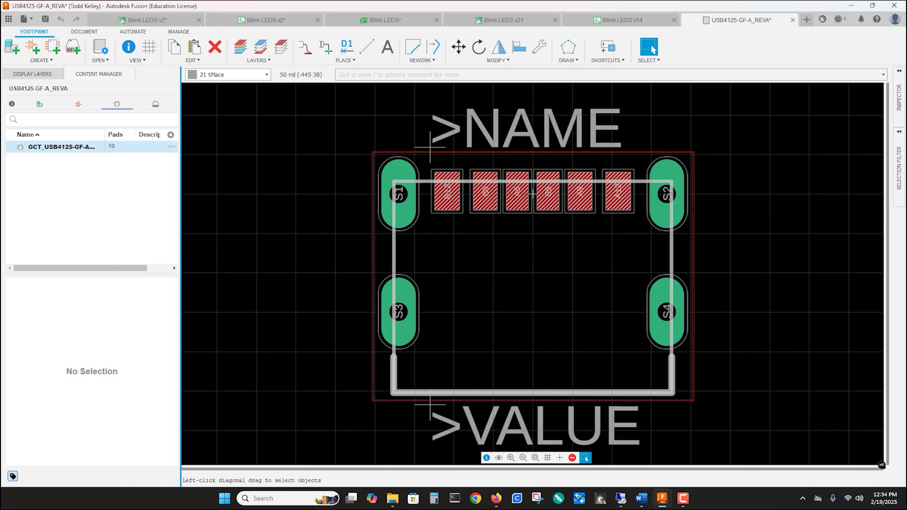
# Hide all display layers of the USB connector footprint except 46 Milling
pyautogui.click(32, 74)
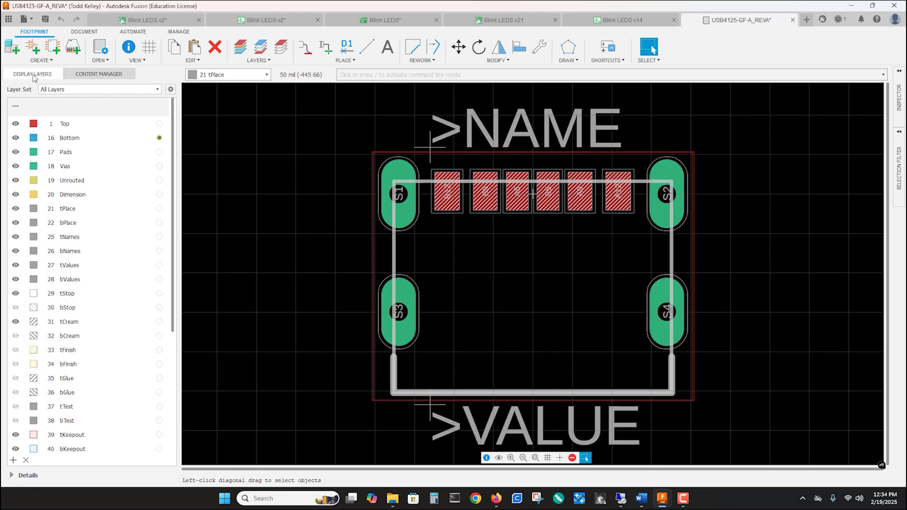
pyautogui.click(16, 108)
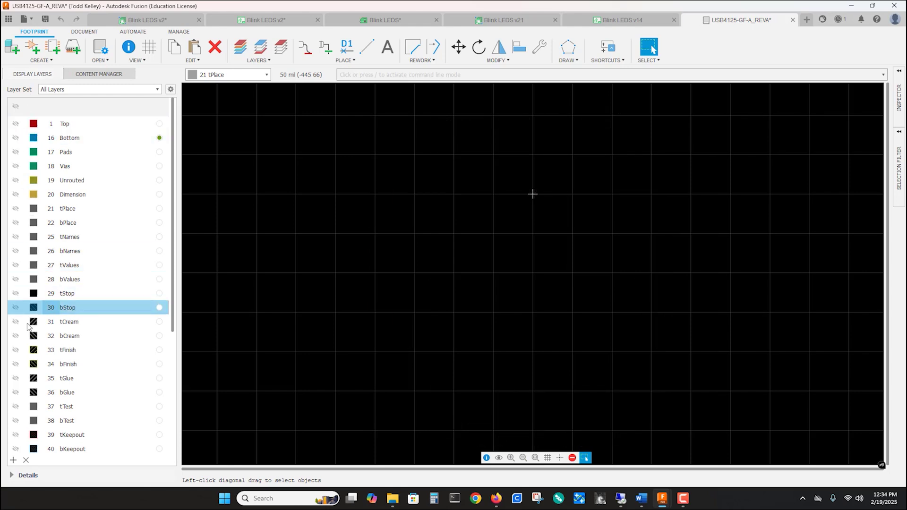
pyautogui.scroll(-3, 13, 390)
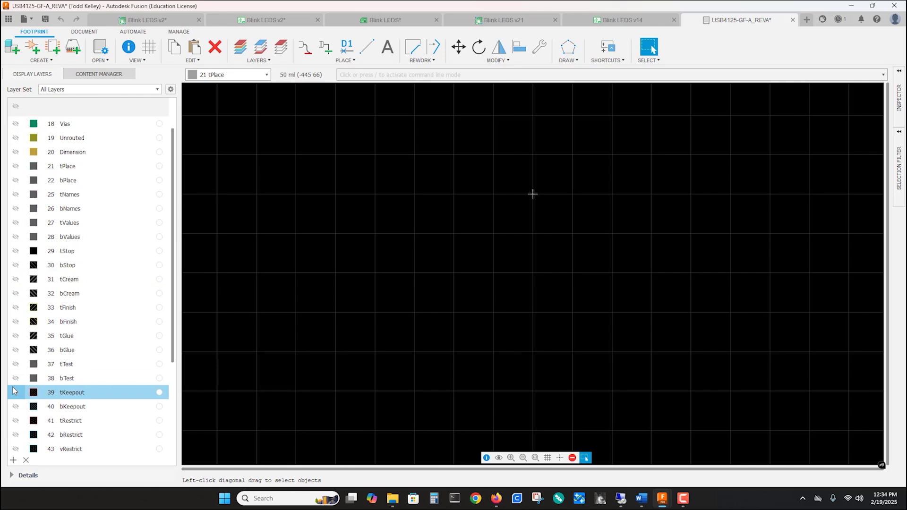
pyautogui.click(17, 408)
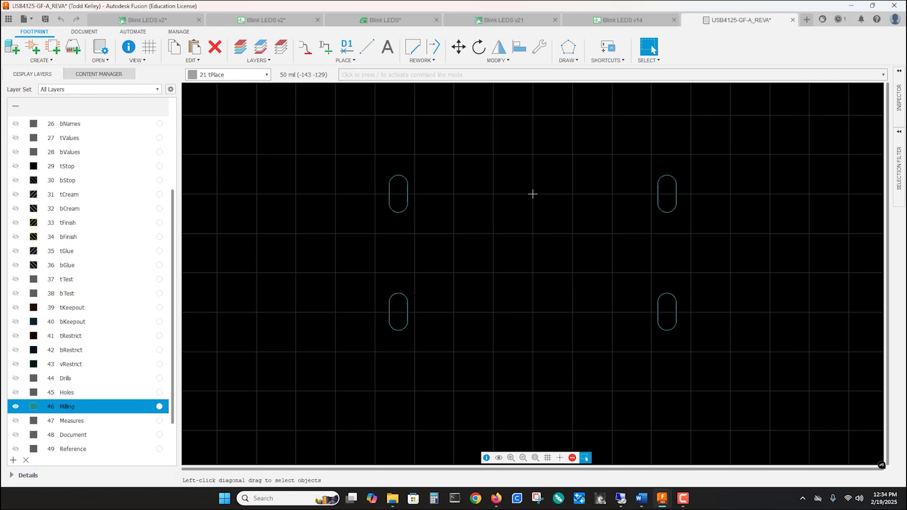
# Switch the footprint grid to millimetres with a size of 1.27 mm and an alternate grid of 0.000254 mm
pyautogui.click(149, 47)
pyautogui.click(112, 59)
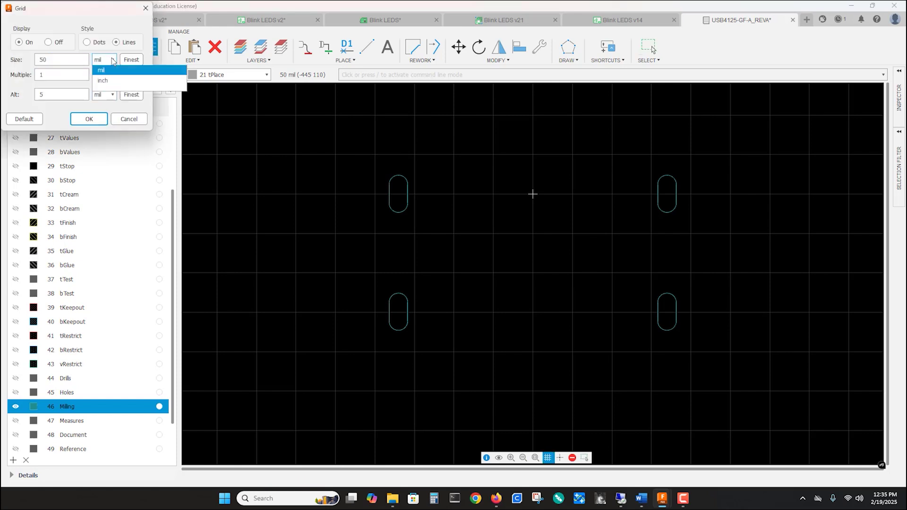
pyautogui.click(113, 82)
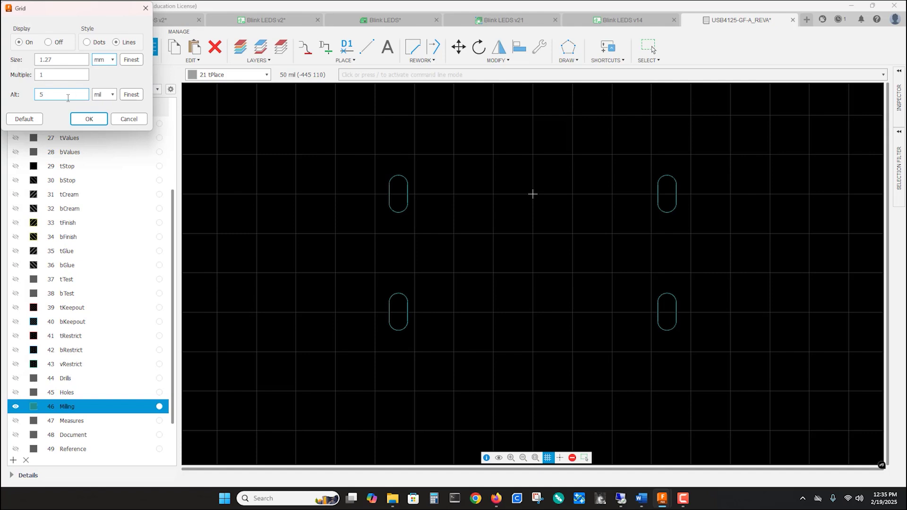
pyautogui.moveTo(56, 97); pyautogui.dragTo(30, 99)
pyautogui.click(112, 96)
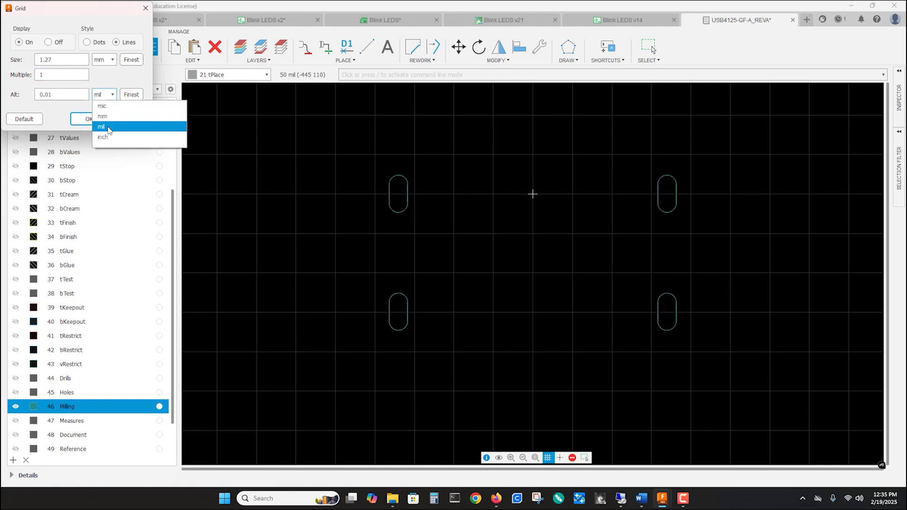
pyautogui.click(109, 117)
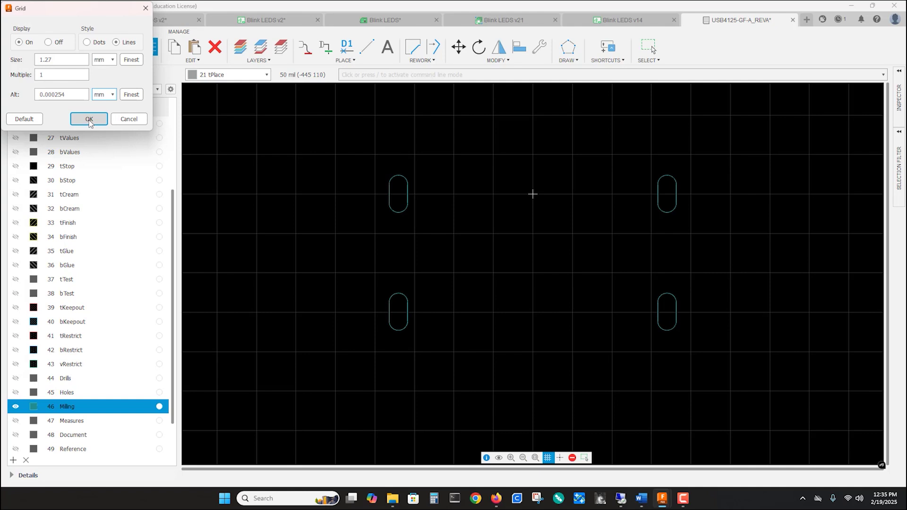
pyautogui.click(89, 119)
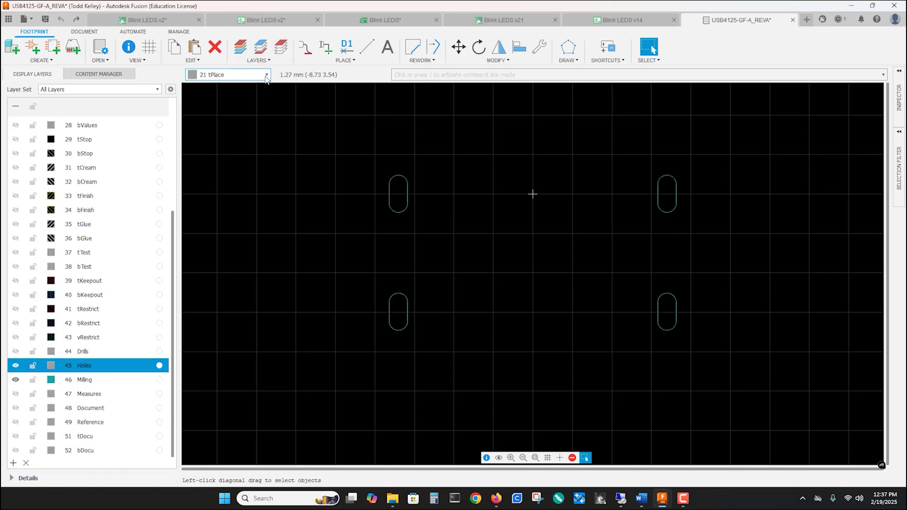
# Place overlapping 0.6 mm non-plated holes on layer 45 Holes along the two left-hand slots of the footprint
pyautogui.click(338, 61)
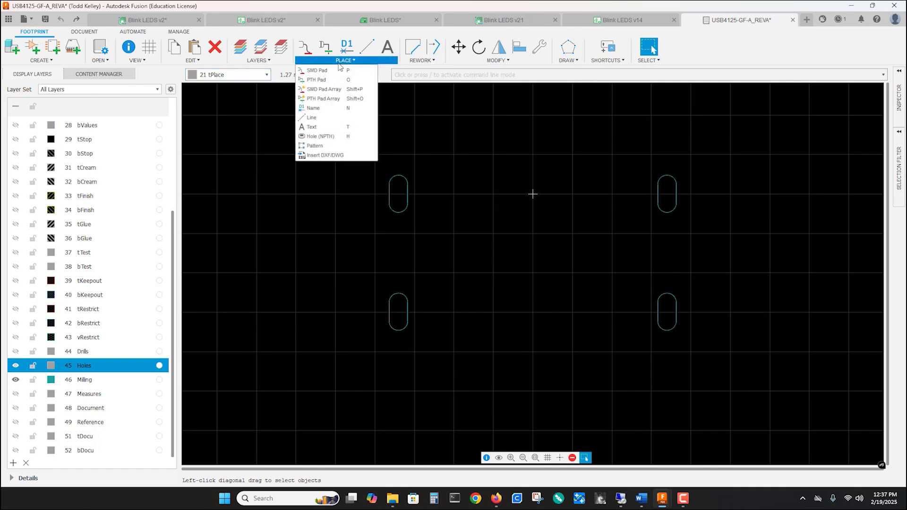
pyautogui.click(326, 136)
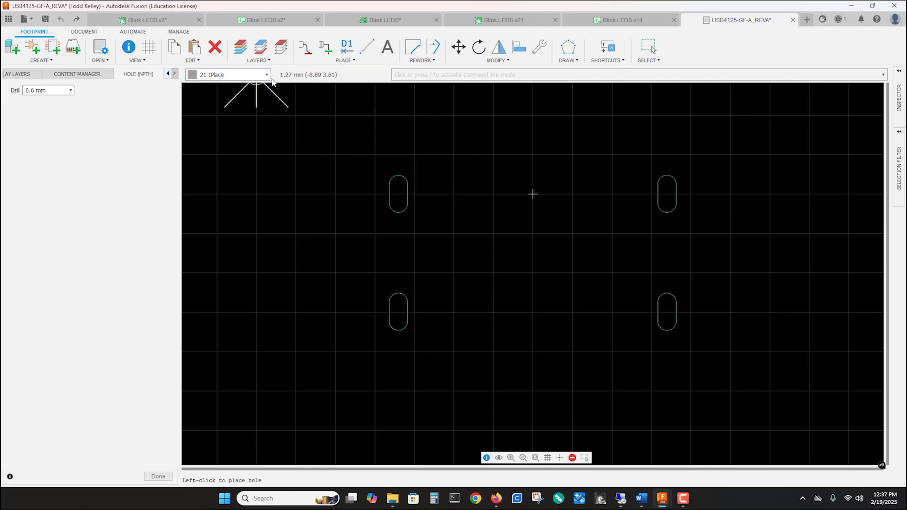
pyautogui.click(266, 75)
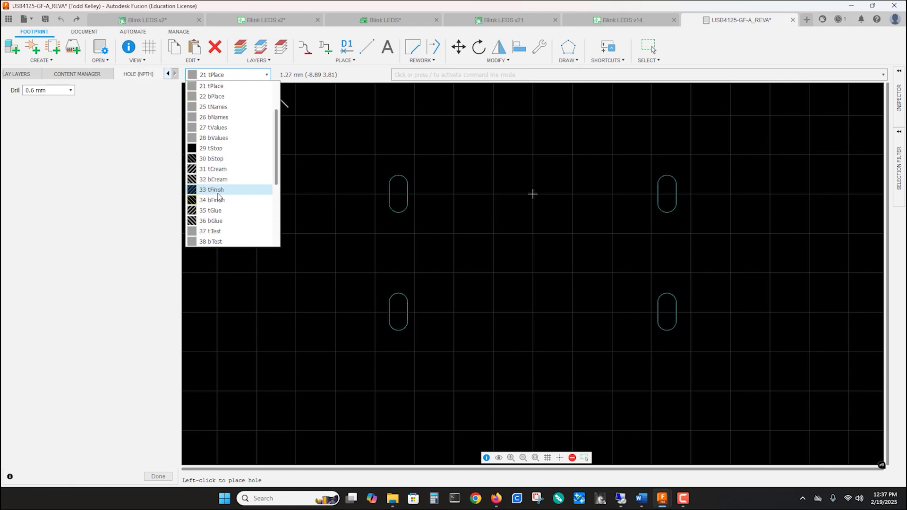
pyautogui.scroll(-2, 217, 196)
pyautogui.scroll(-1, 218, 197)
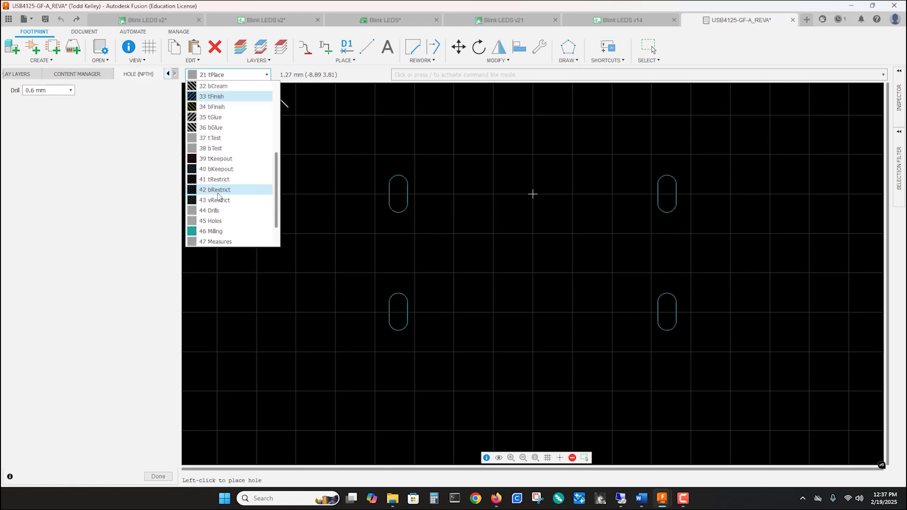
pyautogui.click(215, 221)
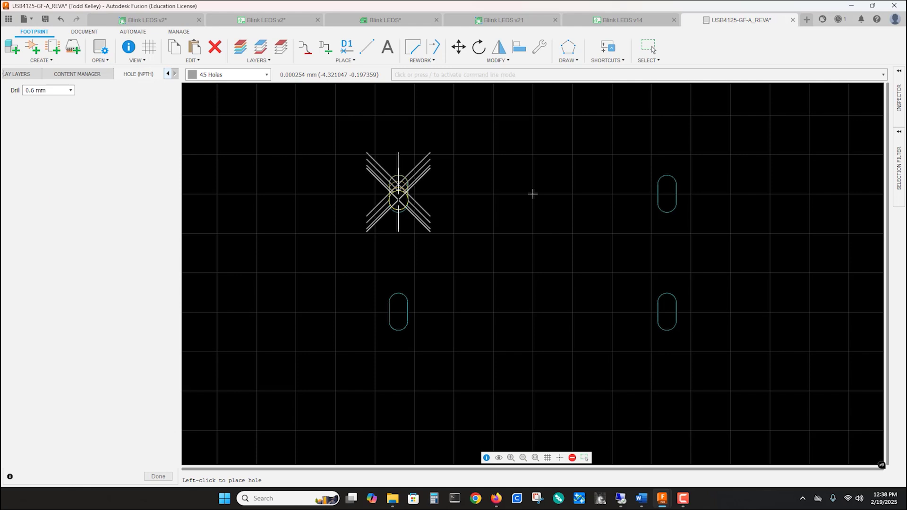
pyautogui.click(398, 193)
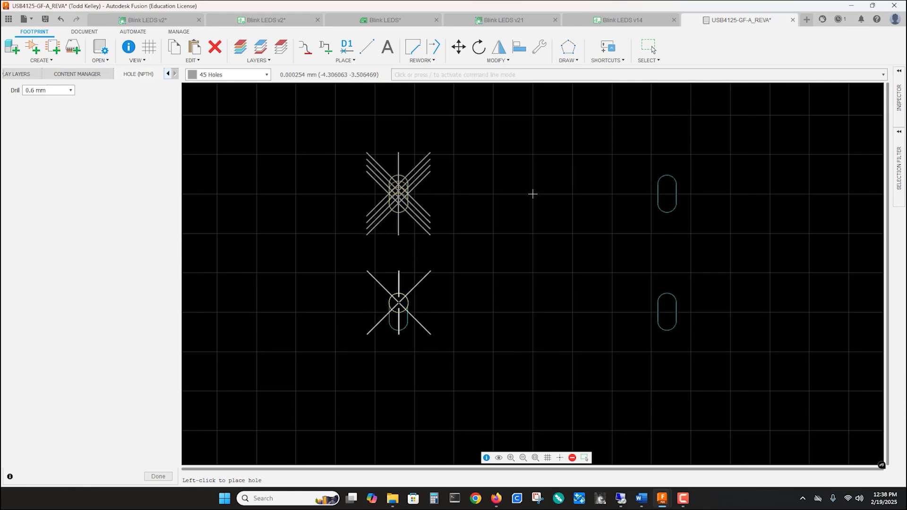
pyautogui.click(398, 303)
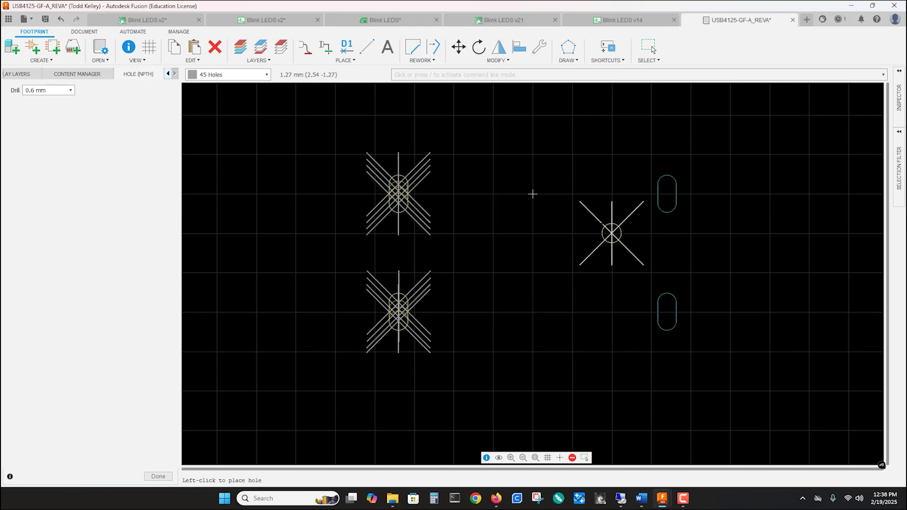
# Fill the two right-hand slots with overlapping 0.6 mm non-plated holes and finish placing holes
pyautogui.click(667, 191)
pyautogui.click(667, 198)
pyautogui.click(667, 205)
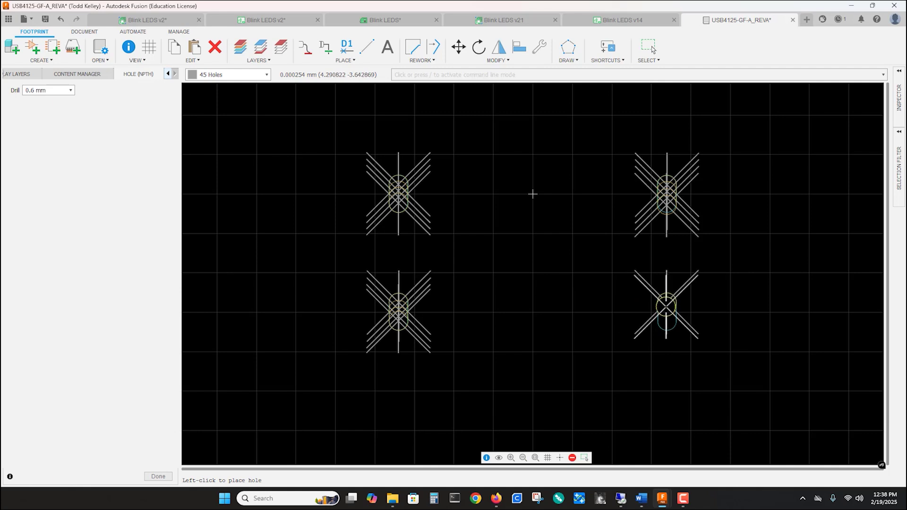
pyautogui.click(667, 310)
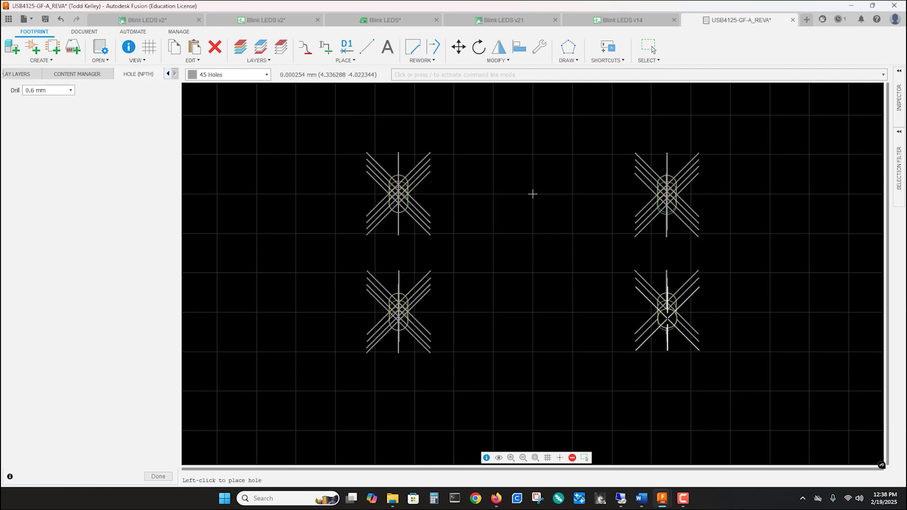
pyautogui.click(667, 317)
pyautogui.click(667, 322)
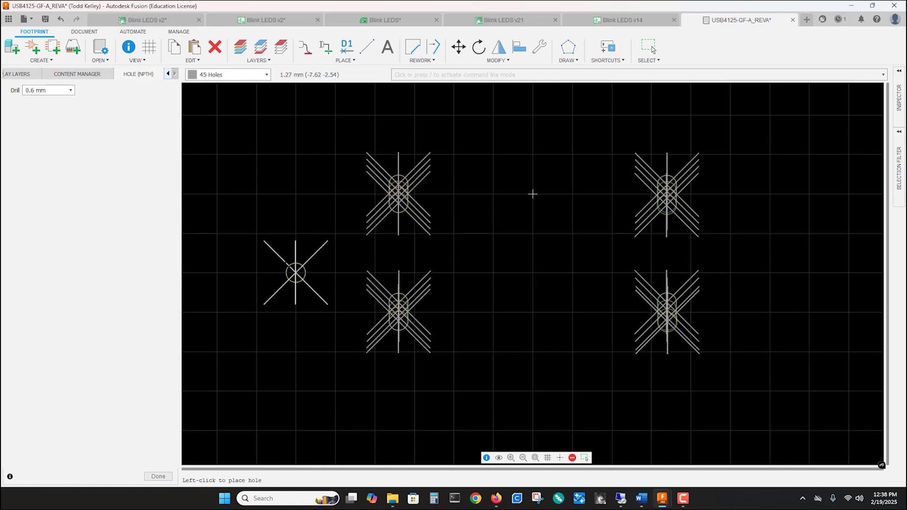
pyautogui.press('Escape')
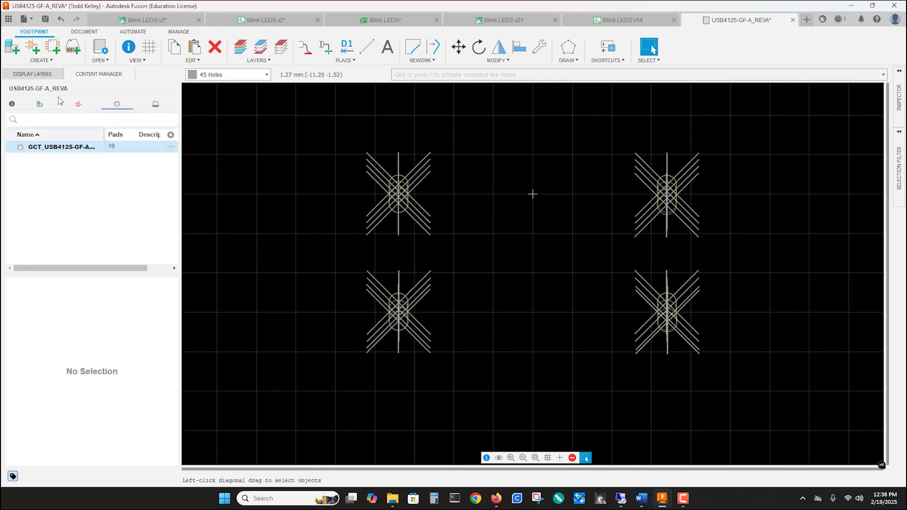
# Hide layer 45 Holes, make 46 Milling the active layer, and delete the milled outlines of all four slots
pyautogui.click(34, 75)
pyautogui.click(16, 366)
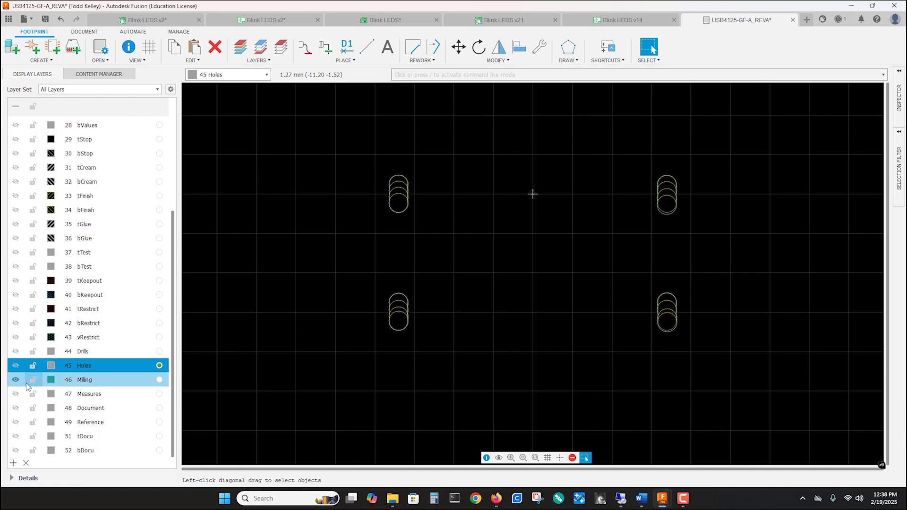
pyautogui.click(266, 74)
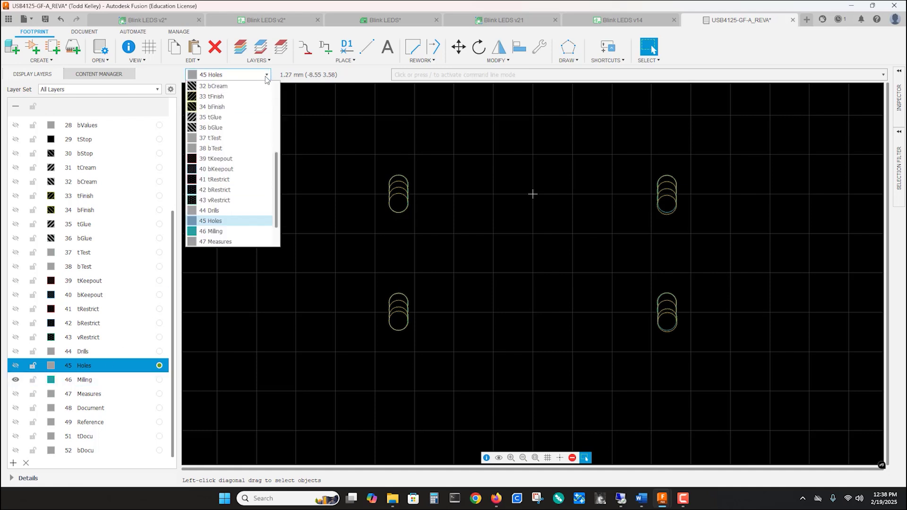
pyautogui.click(215, 231)
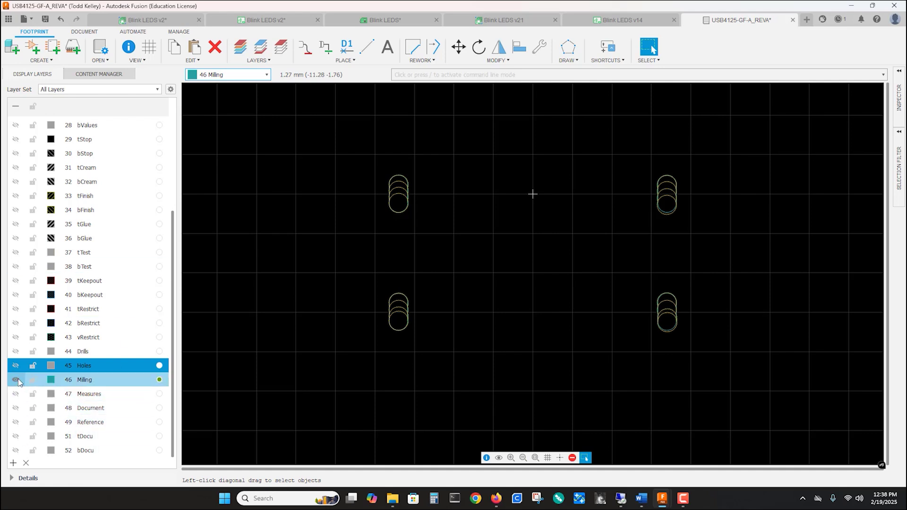
pyautogui.moveTo(753, 381); pyautogui.dragTo(325, 134)
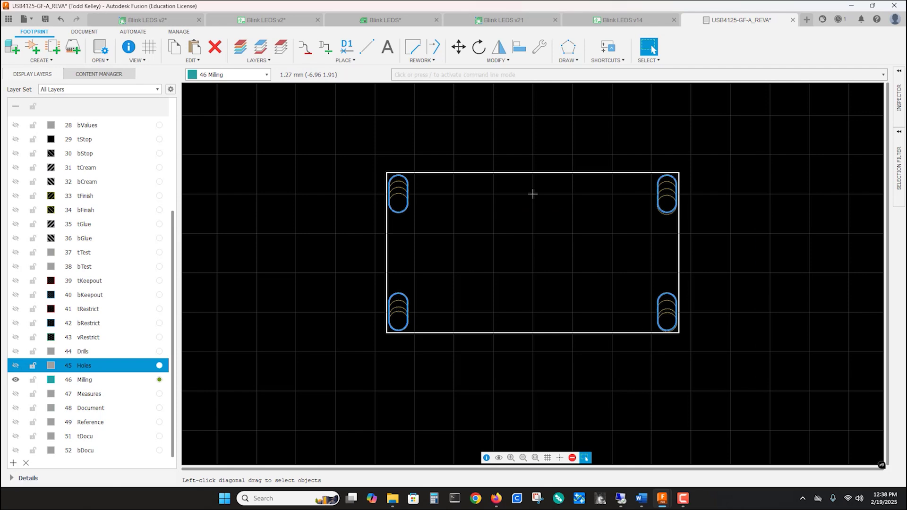
pyautogui.click(532, 194)
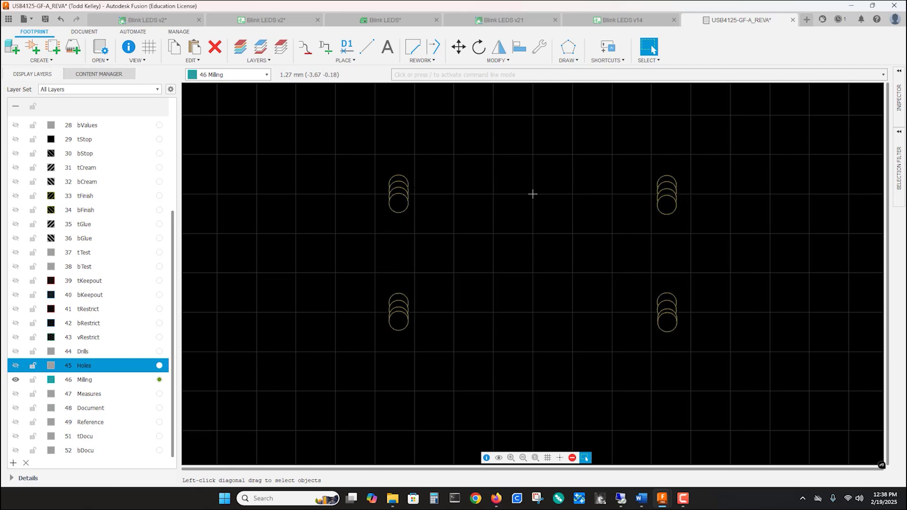
# Turn layer 45 Holes back on and hide layer 46 Milling
pyautogui.click(15, 366)
pyautogui.click(15, 366)
pyautogui.click(15, 366)
pyautogui.click(15, 381)
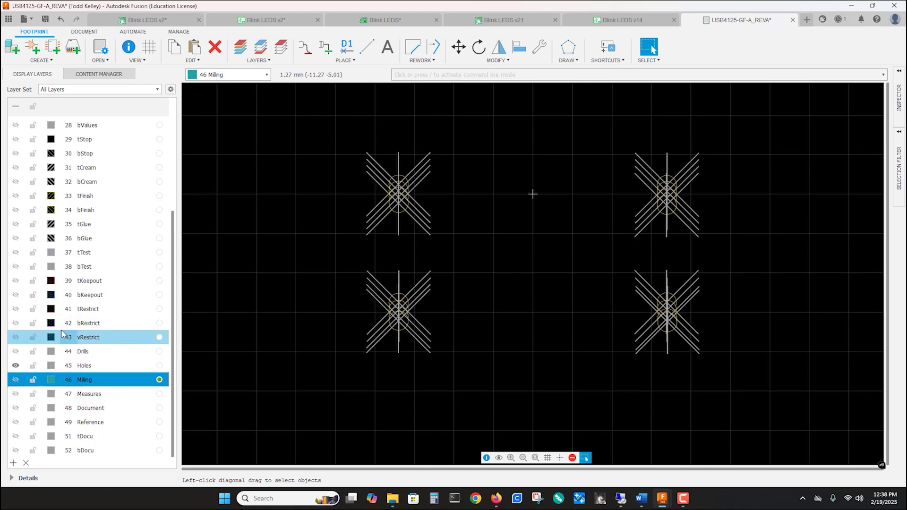
# Save the edited footprint library as USB4125-GF-A_REVA in the Blink LEDS Through hole folder
pyautogui.click(31, 20)
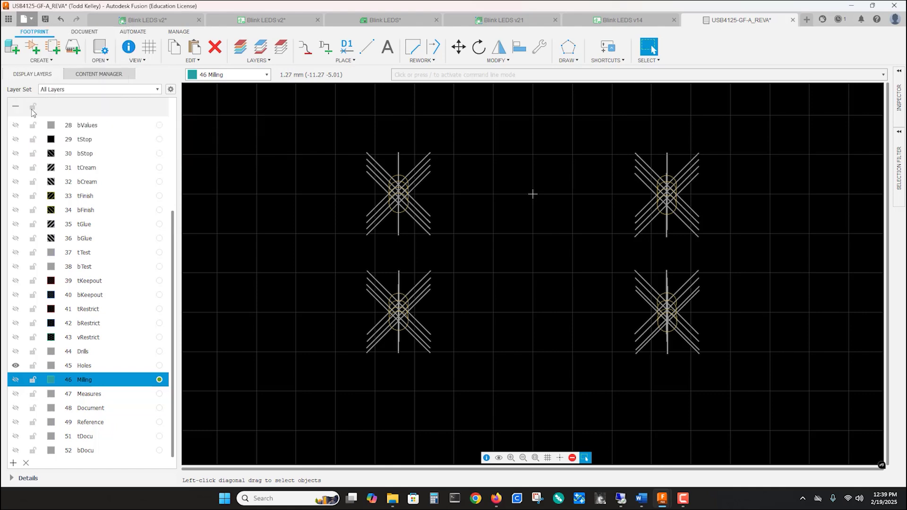
pyautogui.click(34, 108)
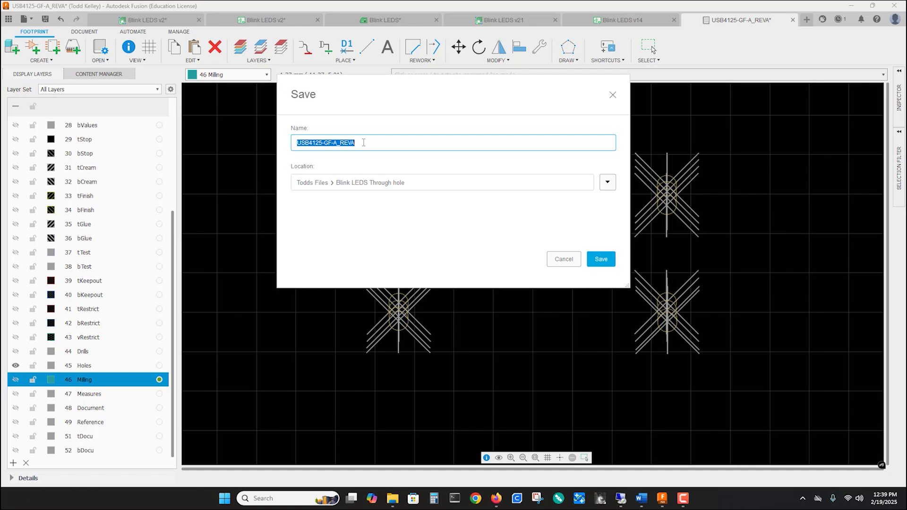
pyautogui.click(364, 142)
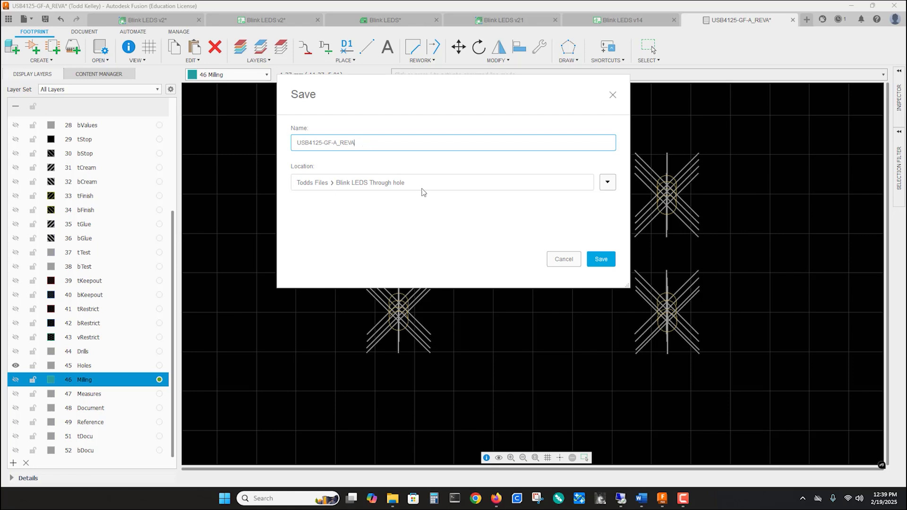
pyautogui.click(601, 259)
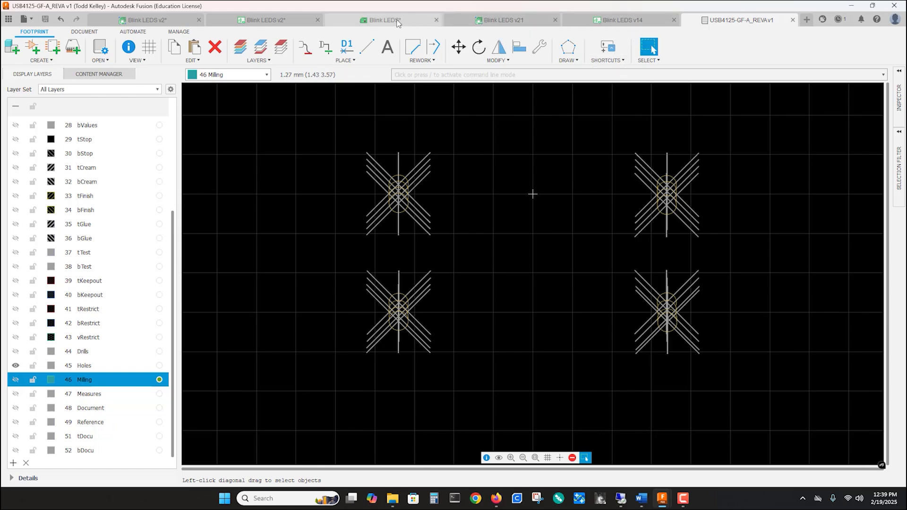
# Return to the Blink LEDS board and isolate layer 46 Milling to check J1's slots
pyautogui.click(387, 21)
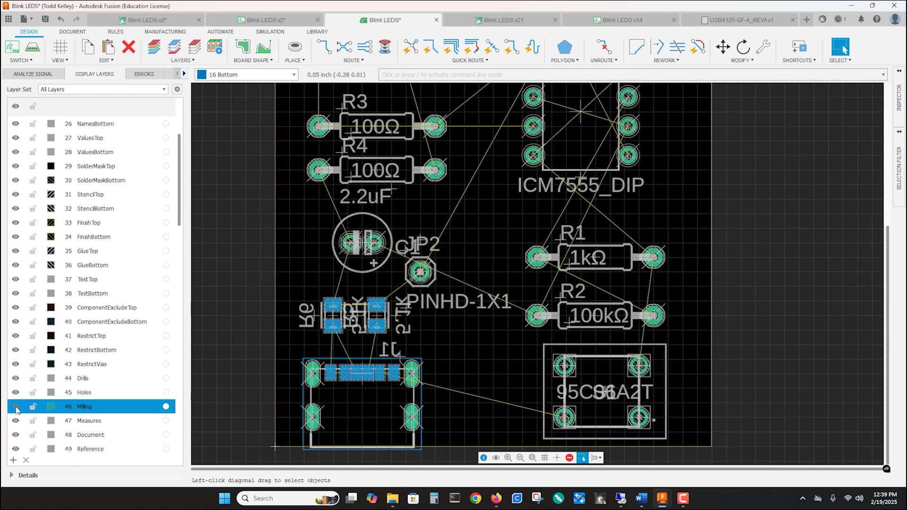
pyautogui.scroll(3, 66, 153)
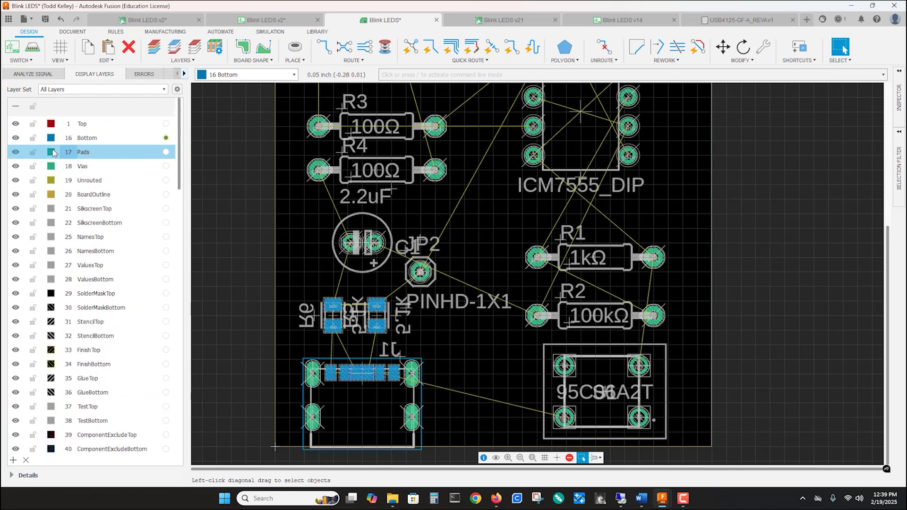
pyautogui.click(15, 106)
pyautogui.scroll(-6, 19, 264)
pyautogui.click(15, 279)
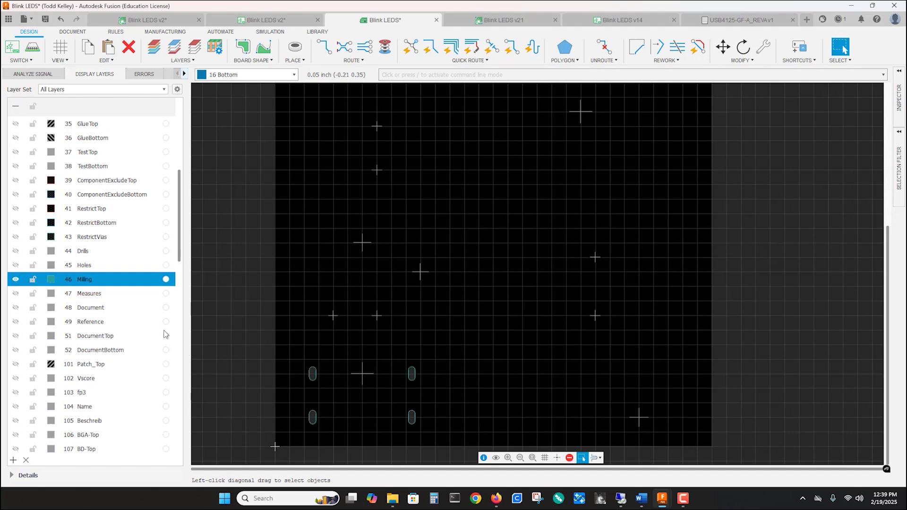
pyautogui.click(16, 279)
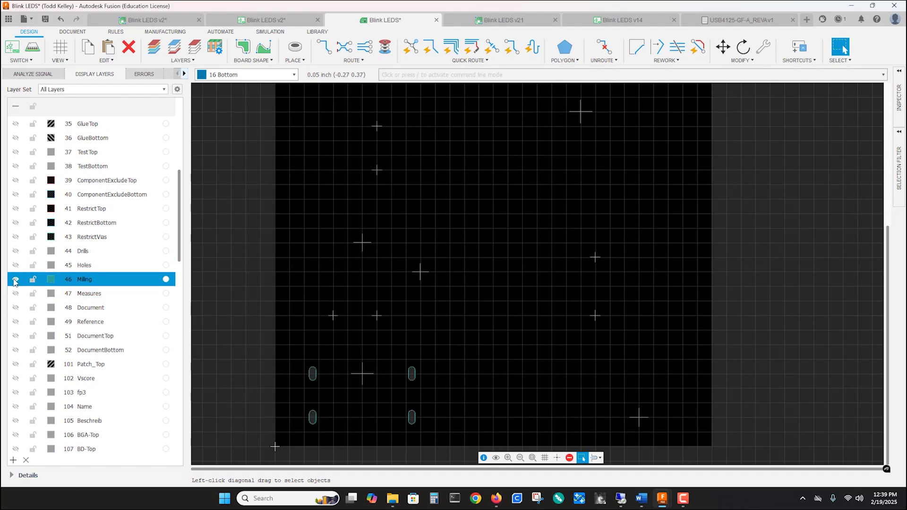
# In the Blink LEDS schematic, swap J1's local USB4125-GF-A_REVA library for the Fusion Hub library of the same name
pyautogui.click(266, 21)
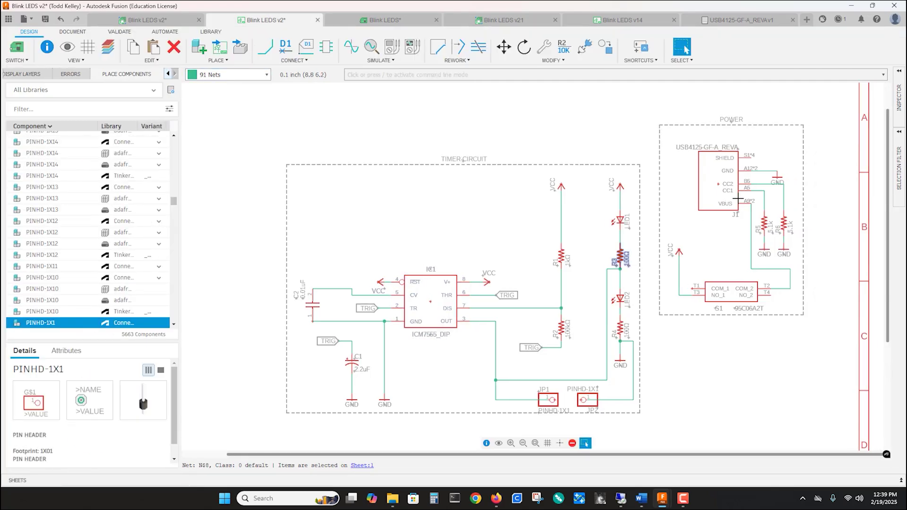
pyautogui.rightClick(728, 186)
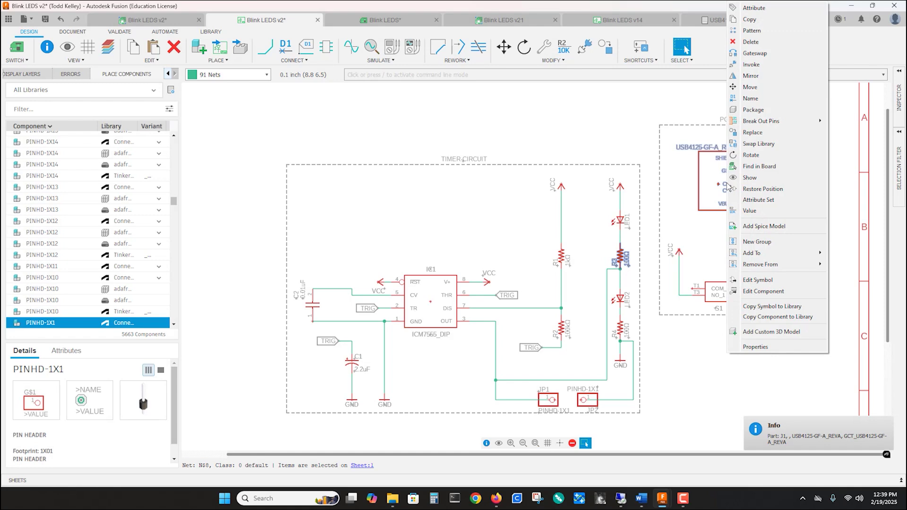
pyautogui.click(756, 144)
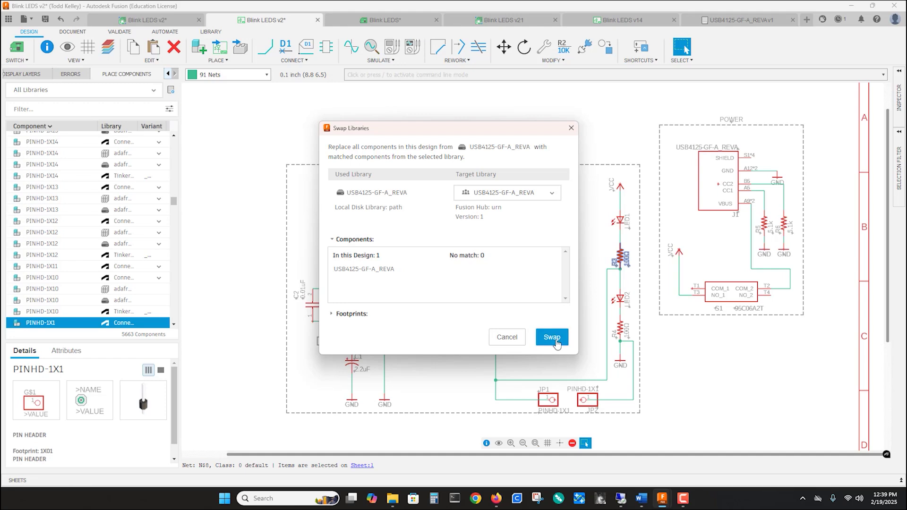
pyautogui.click(552, 337)
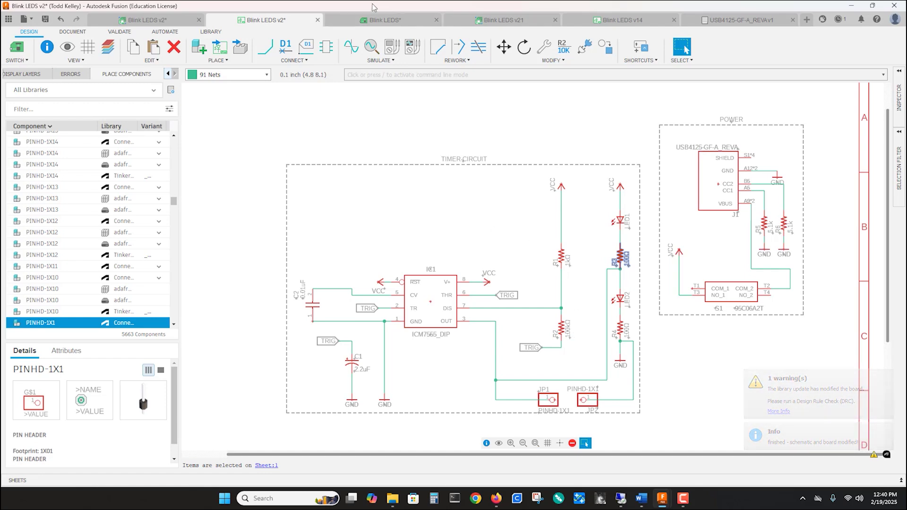
# Return to the Blink LEDS board and check J1's slots on layers 46 Milling and 45 Holes
pyautogui.click(377, 22)
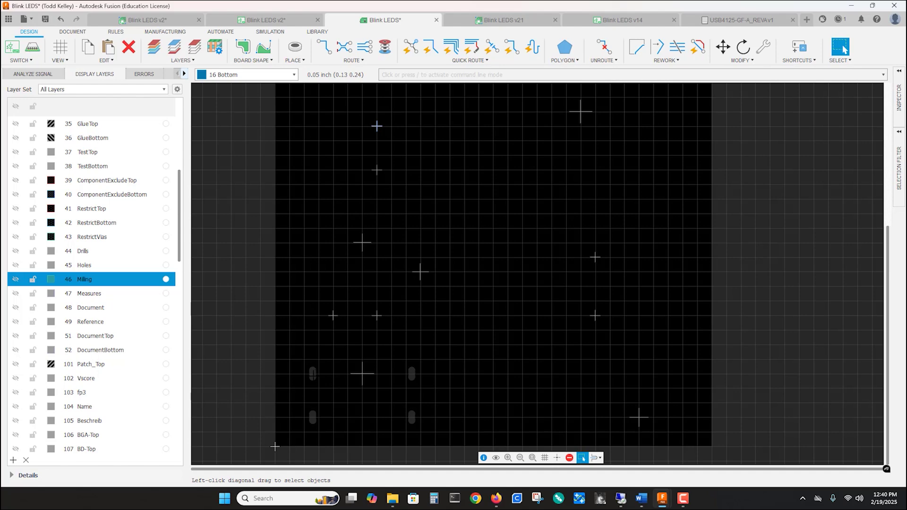
pyautogui.click(15, 279)
pyautogui.click(16, 265)
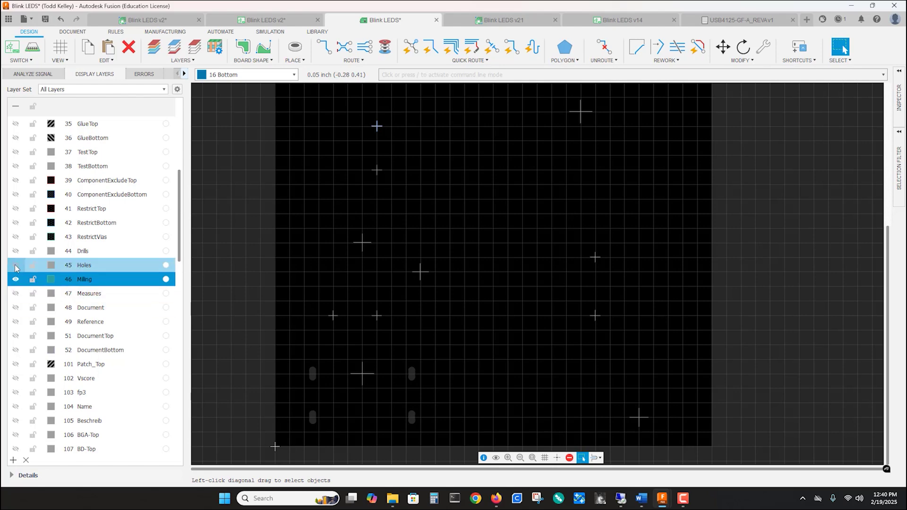
pyautogui.click(15, 280)
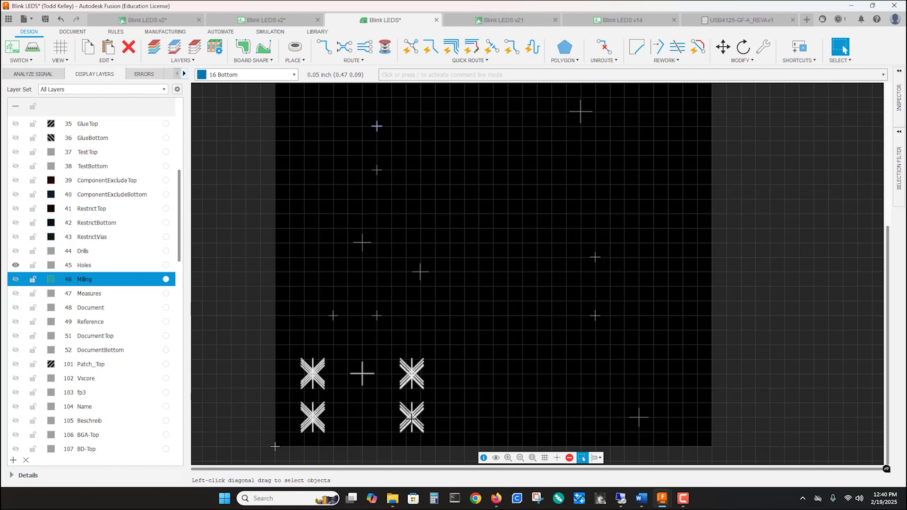
# Turn all the board's layers back on after the slot check
pyautogui.click(15, 266)
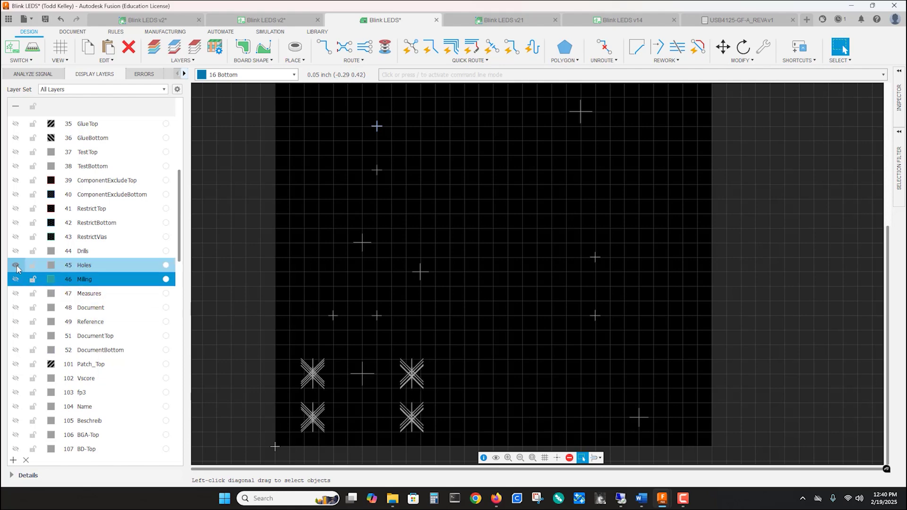
pyautogui.scroll(6, 27, 210)
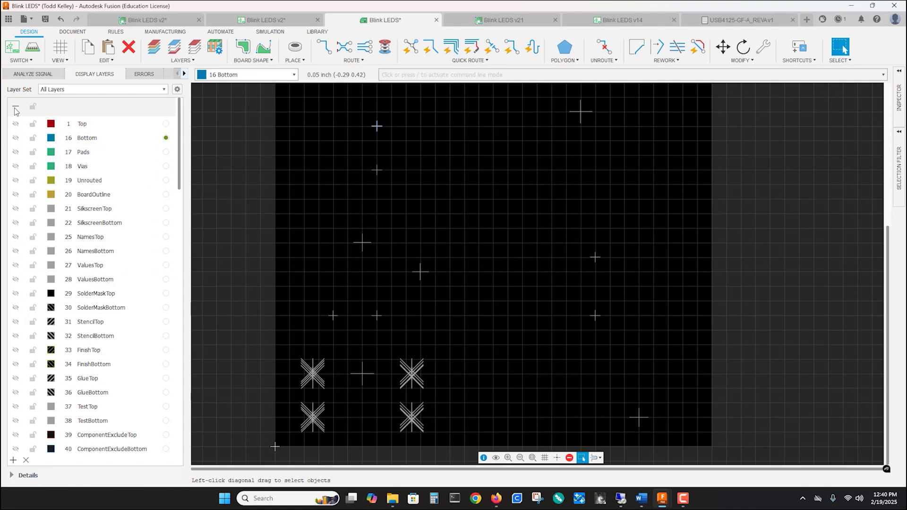
pyautogui.click(16, 106)
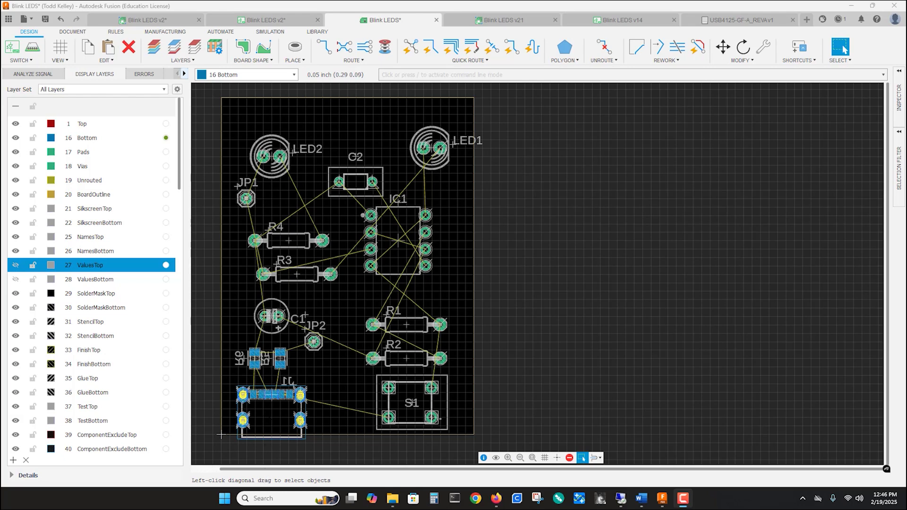
# Run the Autorouter with High effort, layer 1 Top set to N/A and layer 16 Bottom set to Auto
pyautogui.click(242, 411)
pyautogui.click(472, 62)
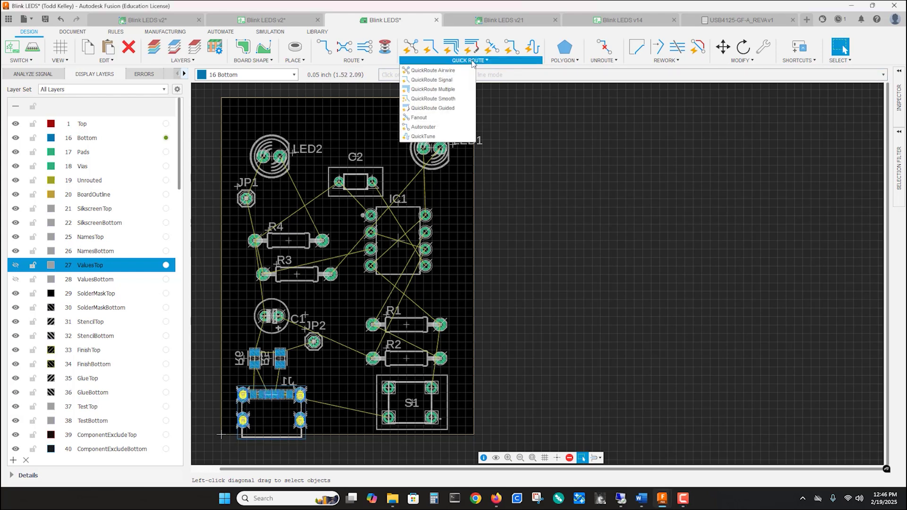
pyautogui.click(419, 128)
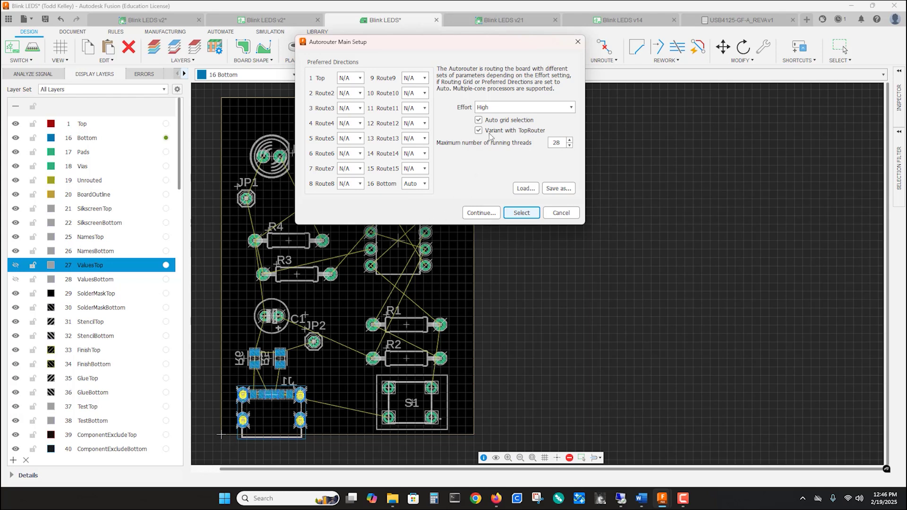
pyautogui.click(481, 213)
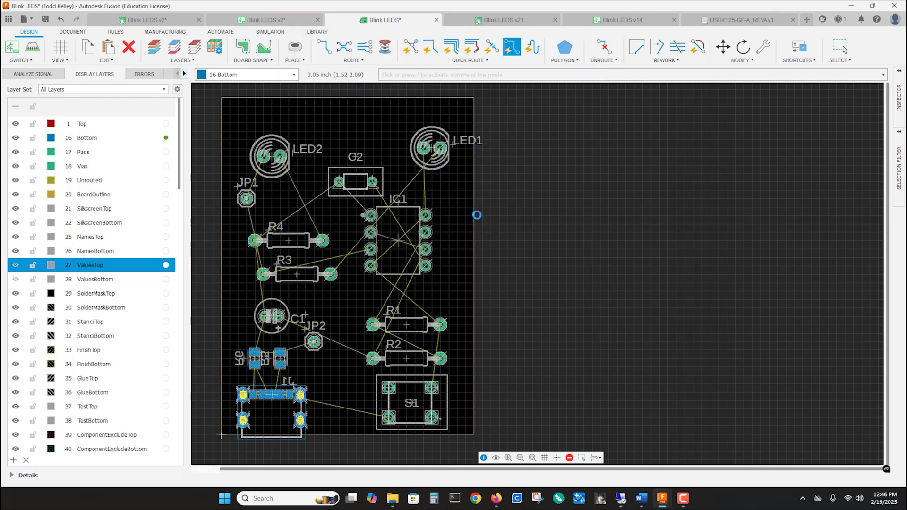
pyautogui.click(428, 211)
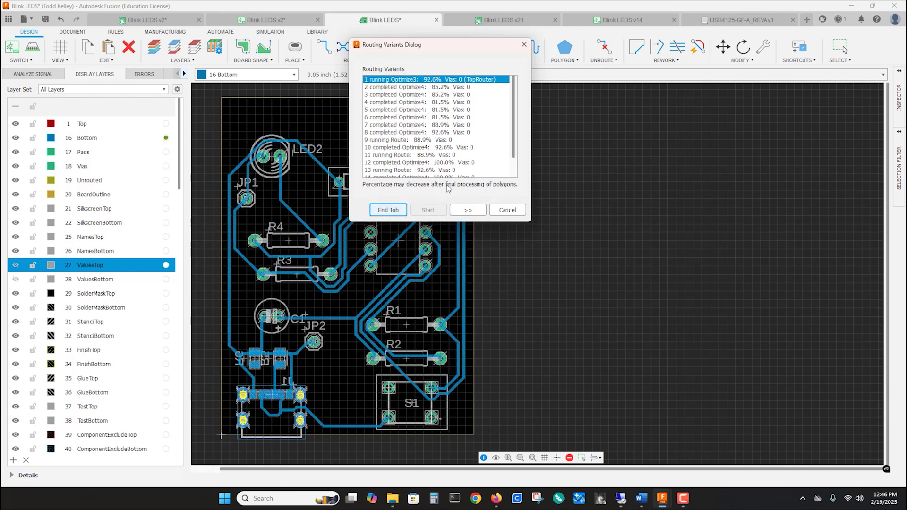
# Compare routing variants 12, 14 and 15, then finish the autorouting job with variant 14
pyautogui.moveTo(439, 53); pyautogui.dragTo(586, 123)
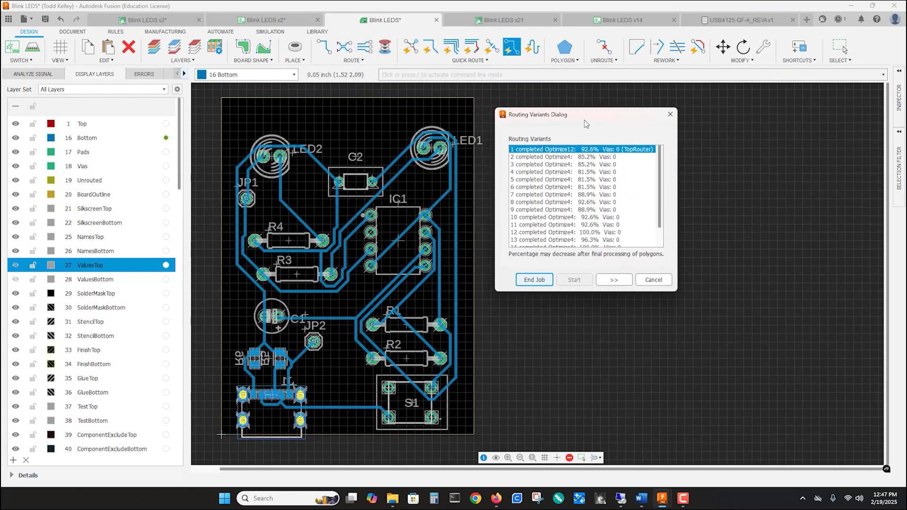
pyautogui.scroll(-1, 559, 212)
pyautogui.click(548, 210)
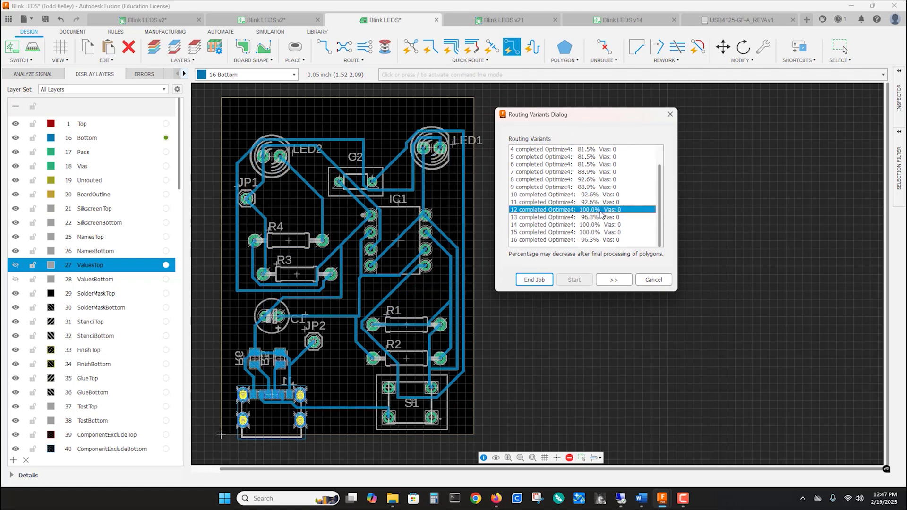
pyautogui.click(553, 225)
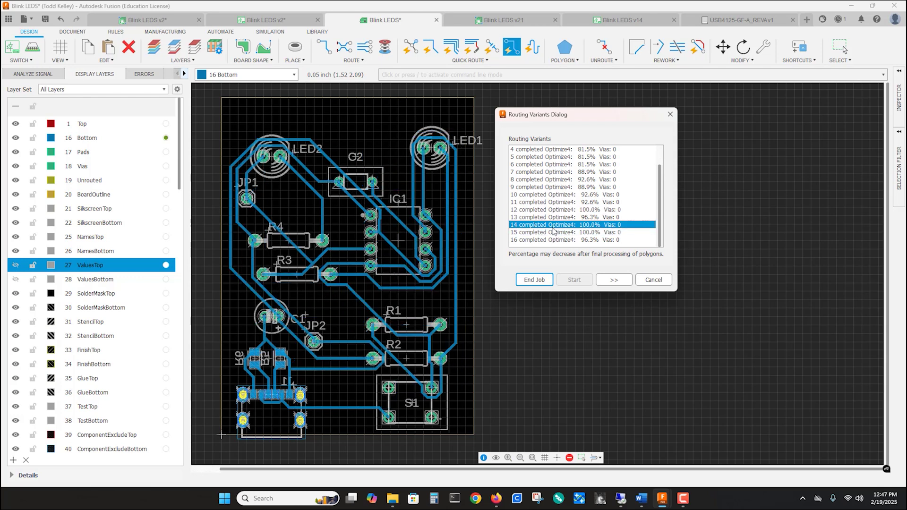
pyautogui.click(551, 237)
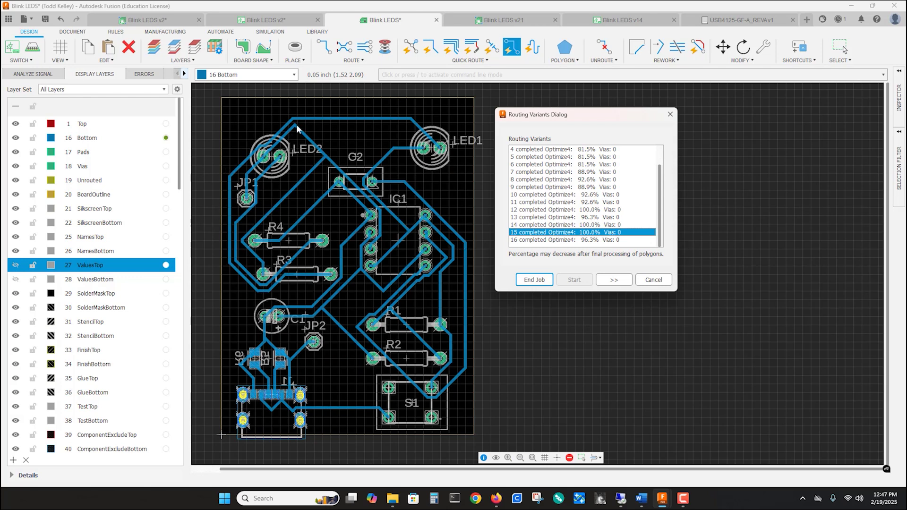
pyautogui.click(543, 209)
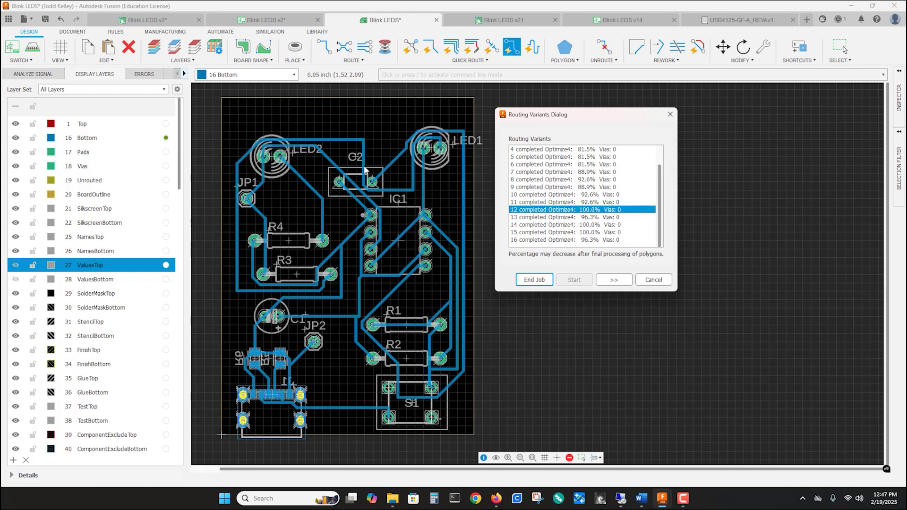
pyautogui.click(544, 226)
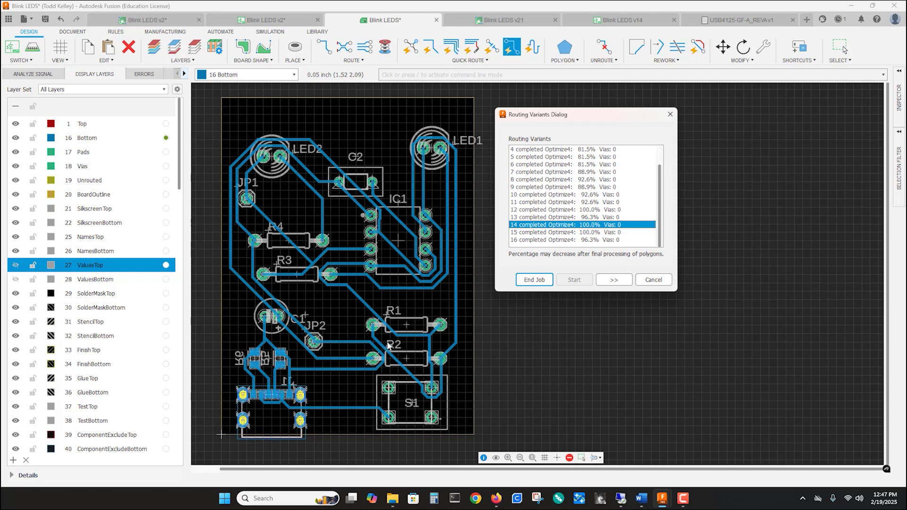
pyautogui.click(535, 281)
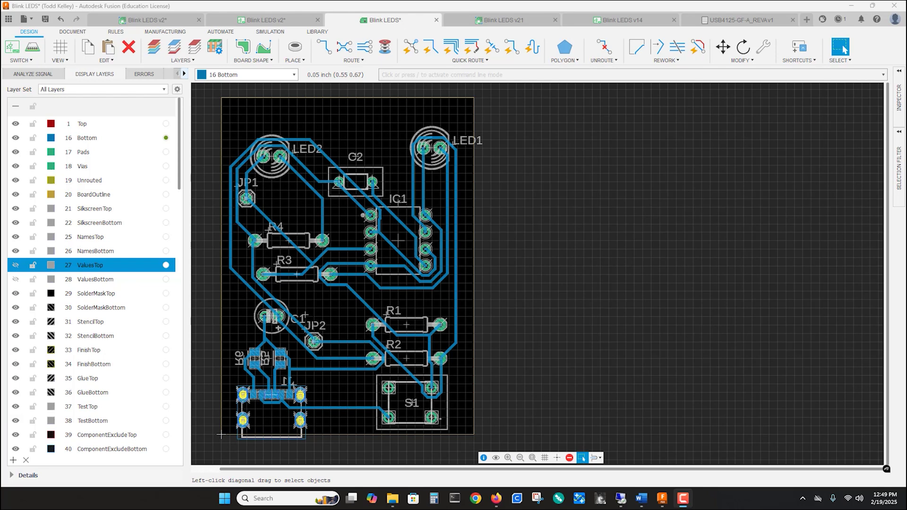
# Move the C1 label to the opposite side of its capacitor and shift the outer diagonal trace near LED2 outward
pyautogui.moveTo(302, 317)
pyautogui.mouseDown()
pyautogui.moveTo(305, 308)
pyautogui.moveTo(246, 308)
pyautogui.moveTo(246, 317)
pyautogui.mouseUp()
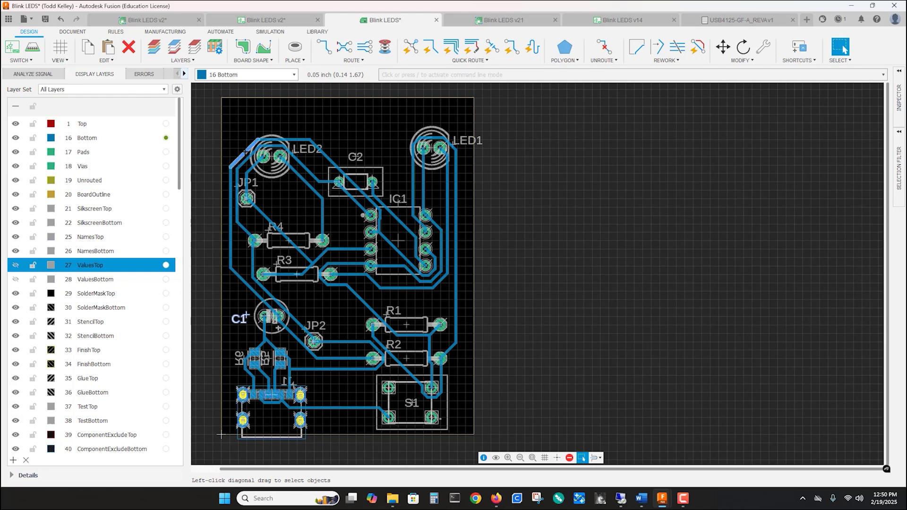
pyautogui.moveTo(247, 152); pyautogui.dragTo(241, 147)
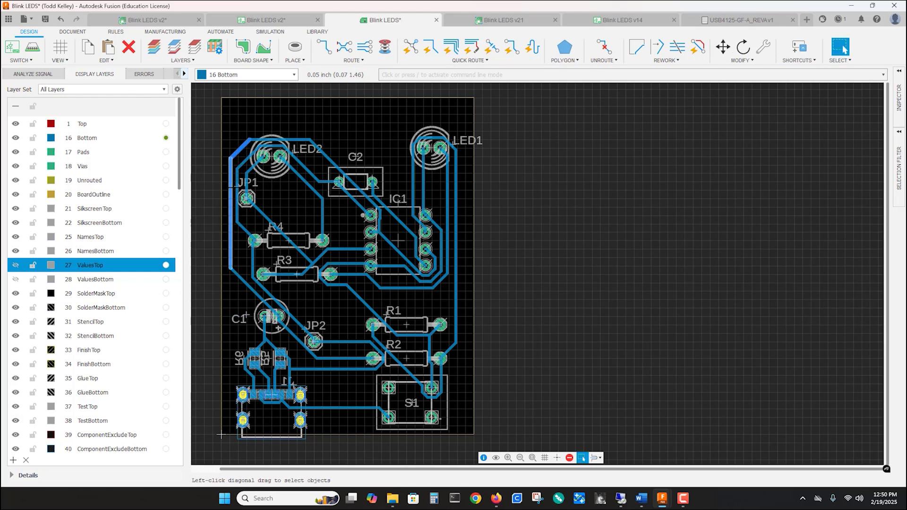
# Move JP1 about 0.05 inch right and down, and nudge the neighbouring vertical trace slightly away from the outer trace
pyautogui.moveTo(246, 199); pyautogui.dragTo(314, 265)
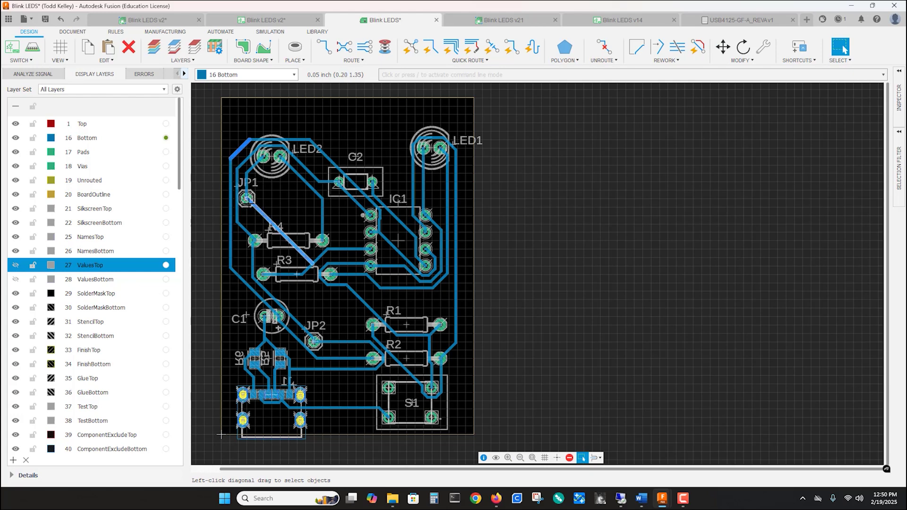
pyautogui.moveTo(247, 199)
pyautogui.mouseDown()
pyautogui.moveTo(264, 207)
pyautogui.moveTo(254, 206)
pyautogui.mouseUp()
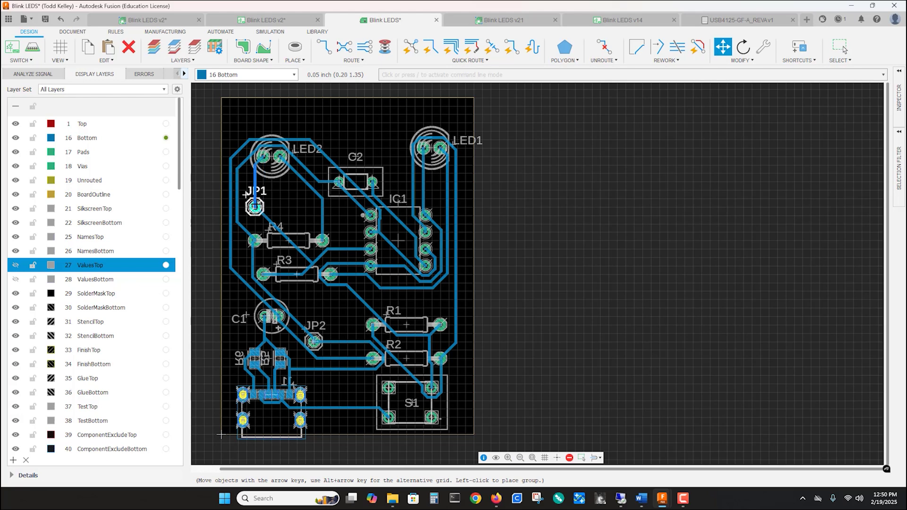
pyautogui.click(255, 207)
pyautogui.keyDown('alt'); pyautogui.moveTo(237, 203); pyautogui.dragTo(239, 204); pyautogui.keyUp('alt')
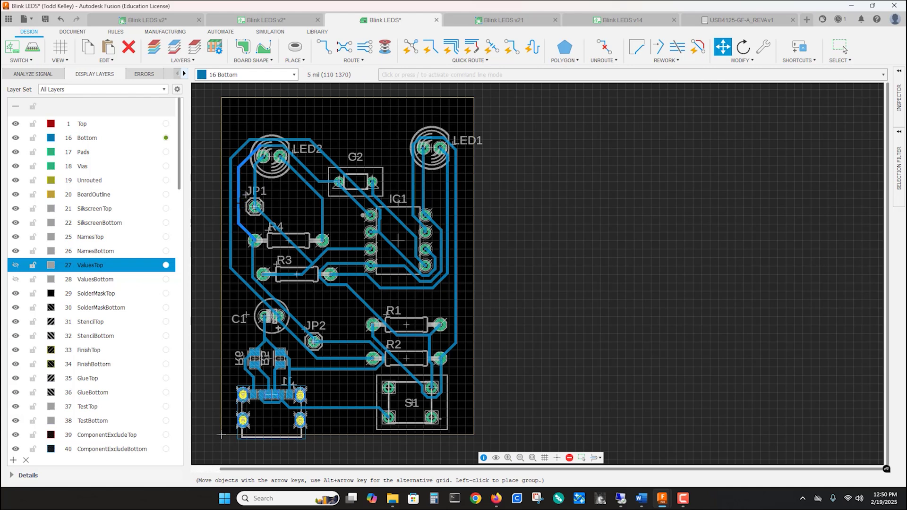
pyautogui.press('Right')
pyautogui.press('Escape')
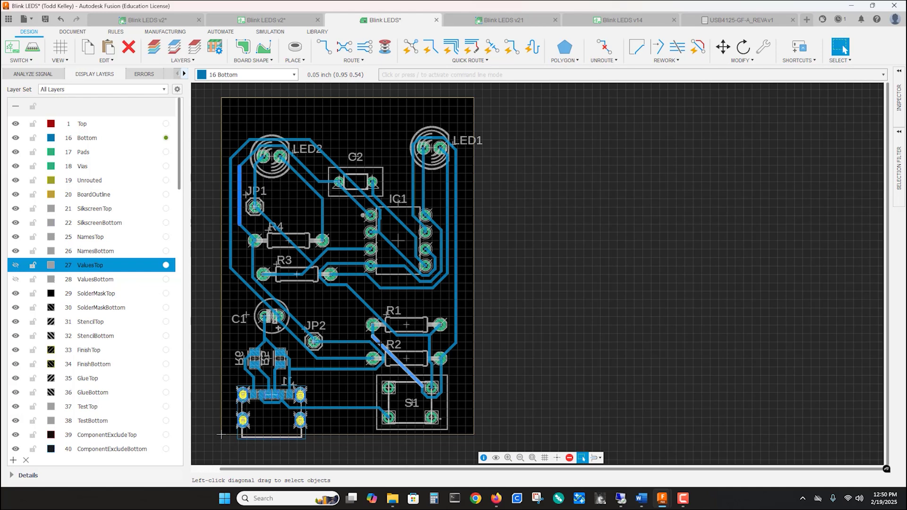
# Move the diagonal trace from R1 to S1 and widen the trace loop around S1's upper right pad for more clearance
pyautogui.press('m')
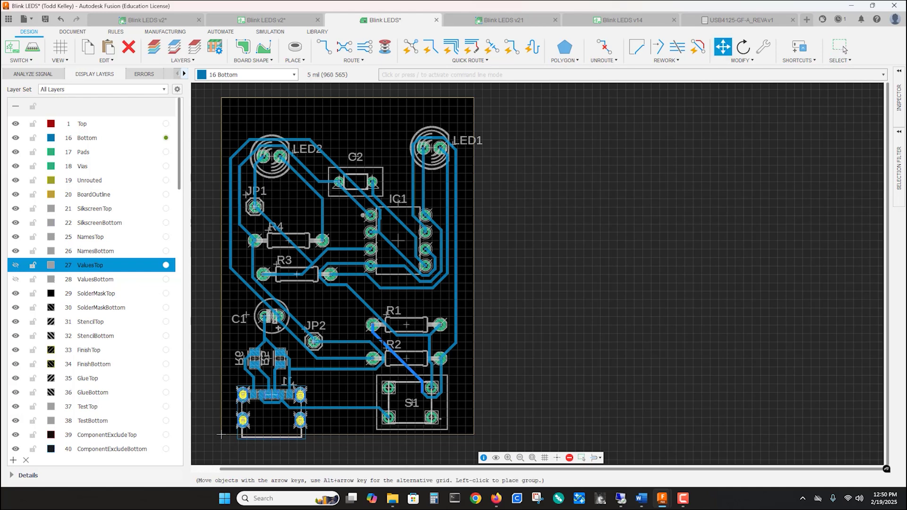
pyautogui.press('Escape')
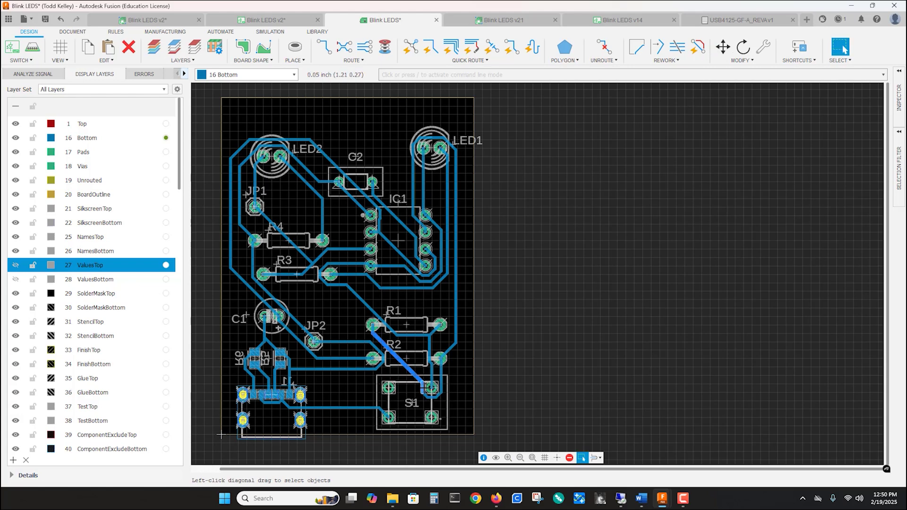
pyautogui.press('m')
pyautogui.moveTo(421, 391)
pyautogui.mouseDown()
pyautogui.moveTo(433, 407)
pyautogui.moveTo(446, 386)
pyautogui.mouseUp()
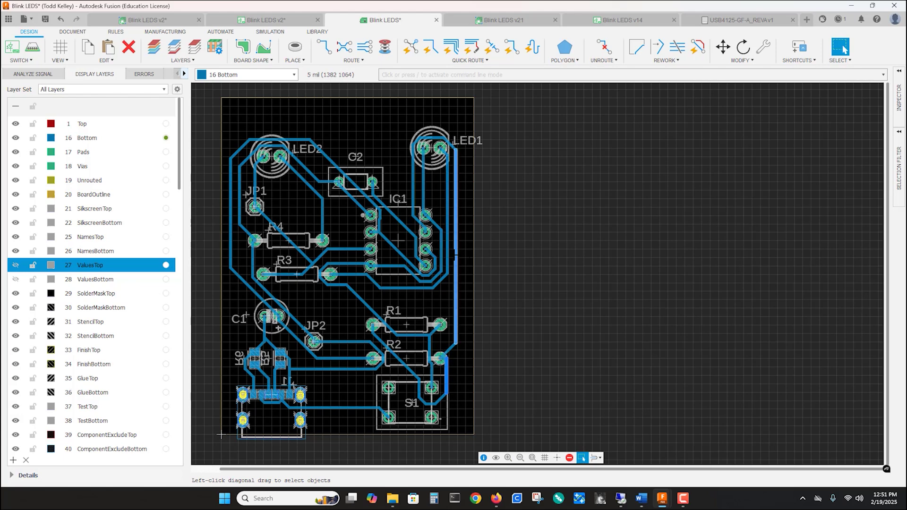
# Shift the long vertical trace from LED1 toward the board edge and spread out the traces wrapping below IC1
pyautogui.moveTo(455, 255)
pyautogui.mouseDown()
pyautogui.moveTo(448, 283)
pyautogui.moveTo(427, 298)
pyautogui.mouseUp()
pyautogui.press('Escape')
pyautogui.press('Escape')
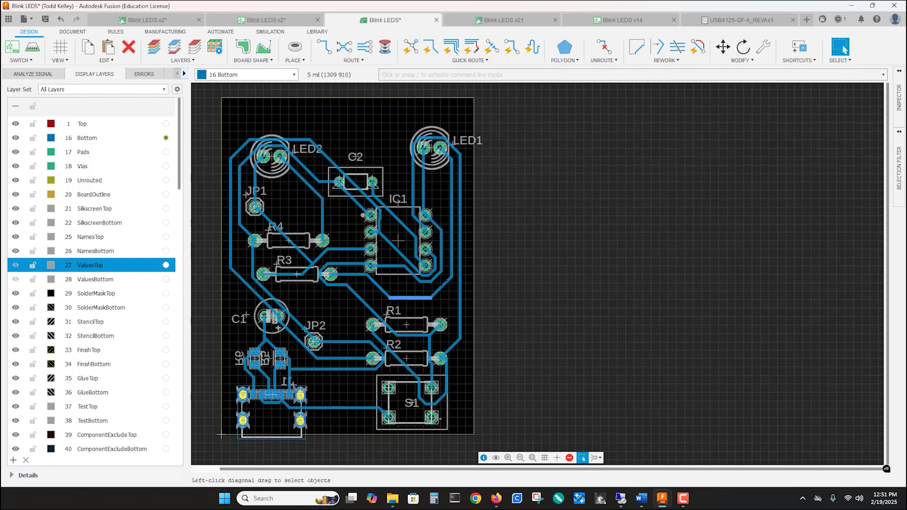
pyautogui.moveTo(442, 259)
pyautogui.mouseDown()
pyautogui.moveTo(428, 286)
pyautogui.moveTo(403, 280)
pyautogui.moveTo(431, 276)
pyautogui.mouseUp()
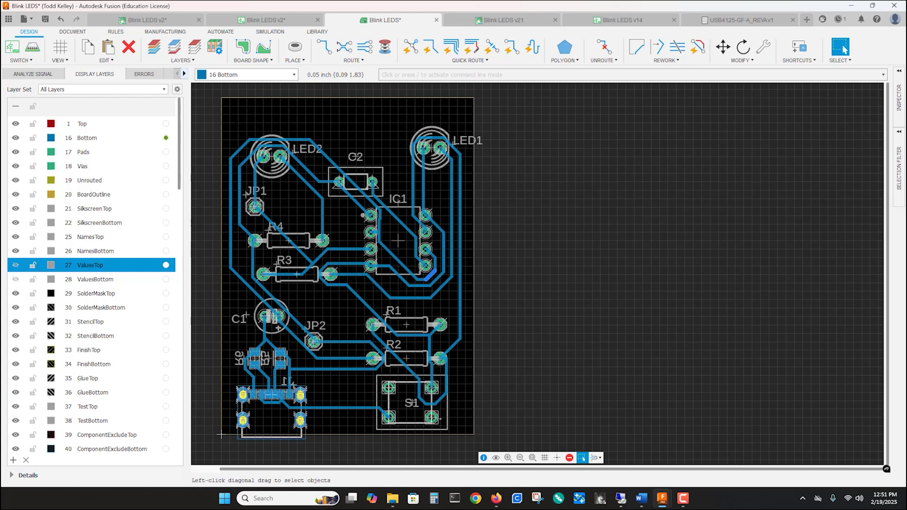
# Push the board to a 3D PCB with the Recommended preset and all listed components included
pyautogui.click(33, 50)
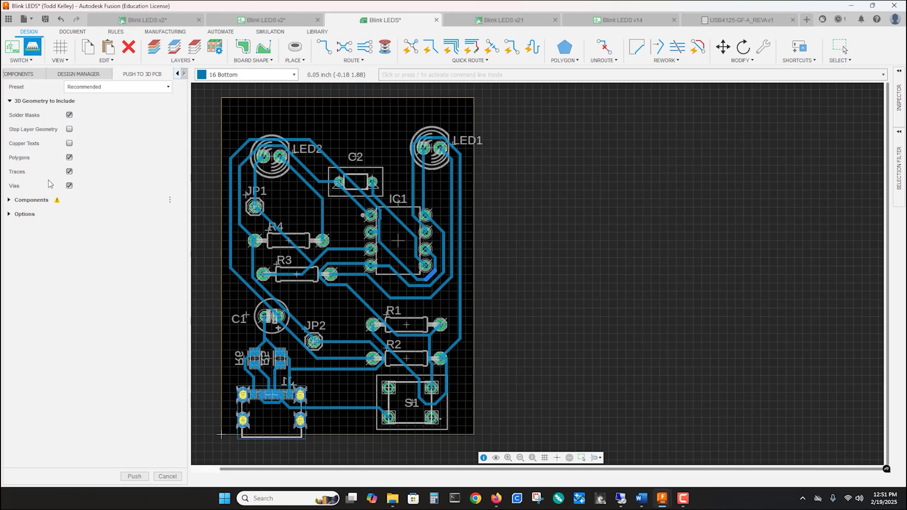
pyautogui.click(9, 201)
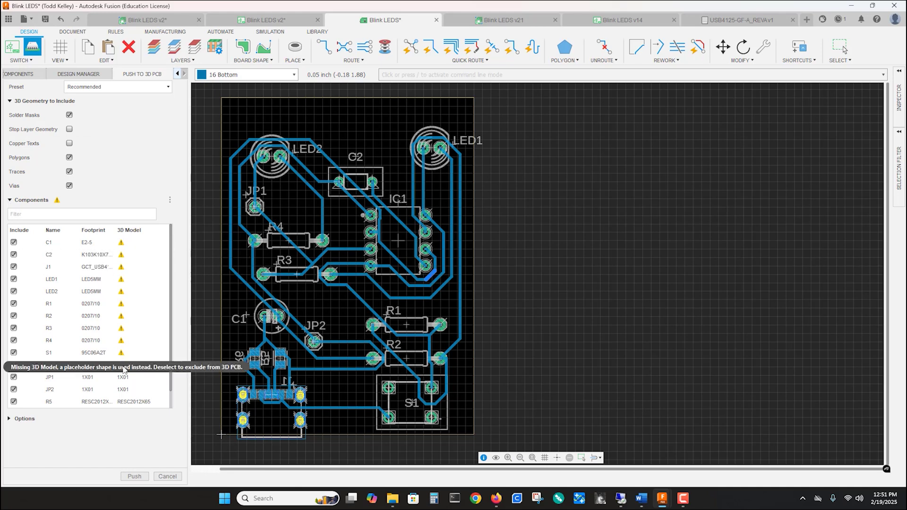
pyautogui.scroll(-1, 131, 368)
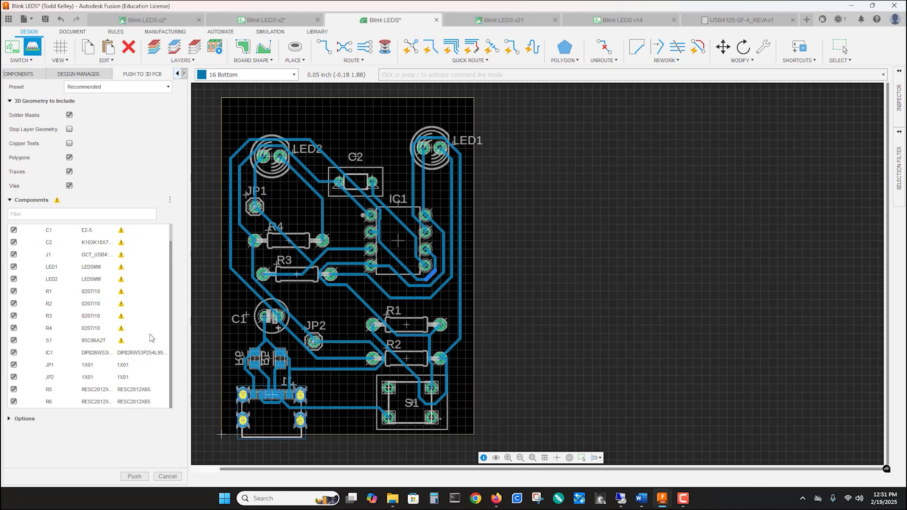
pyautogui.click(126, 478)
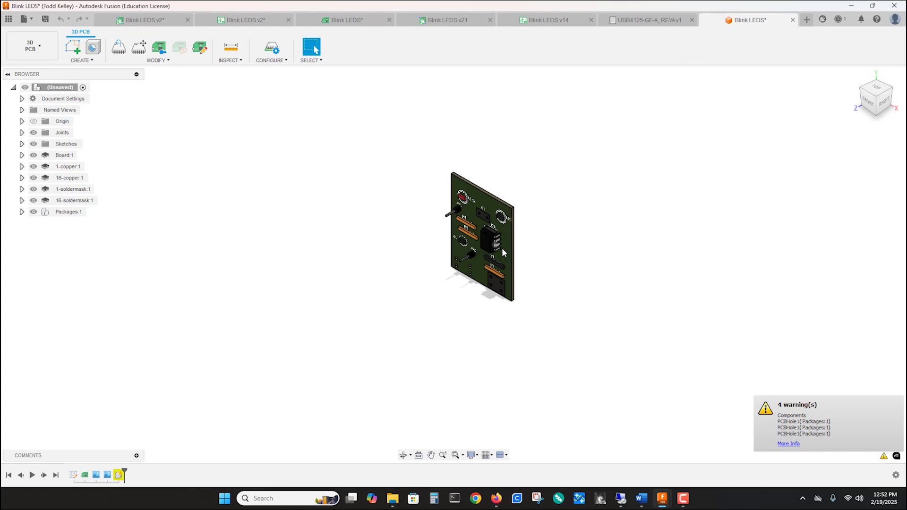
# Inspect the front and back of the 3D board, and close the 3D PCB document without saving it
pyautogui.click(875, 102)
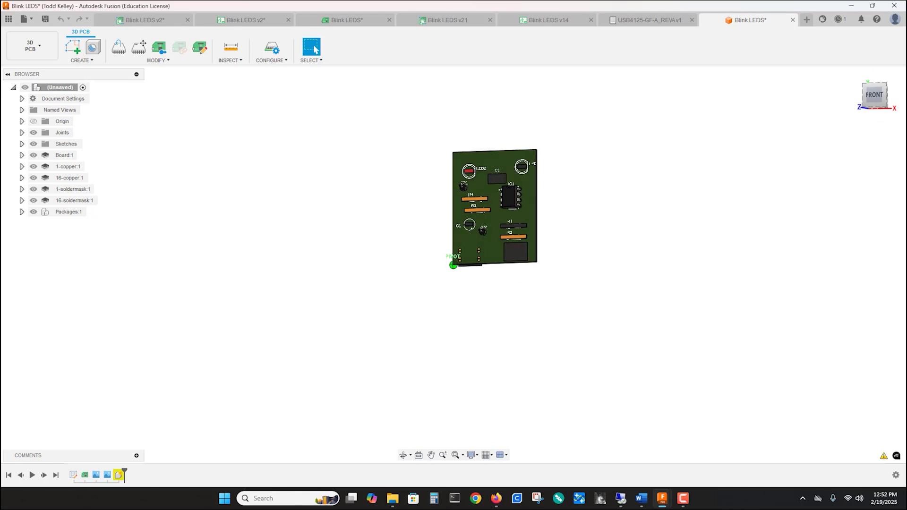
pyautogui.moveTo(534, 204)
pyautogui.keyDown('shift'); pyautogui.mouseDown(button='middle')
pyautogui.moveTo(503, 152)
pyautogui.moveTo(478, 184)
pyautogui.moveTo(458, 236)
pyautogui.moveTo(534, 196)
pyautogui.moveTo(543, 185)
pyautogui.moveTo(504, 210)
pyautogui.moveTo(439, 204)
pyautogui.moveTo(502, 203)
pyautogui.moveTo(492, 202)
pyautogui.mouseUp(button='middle'); pyautogui.keyUp('shift')
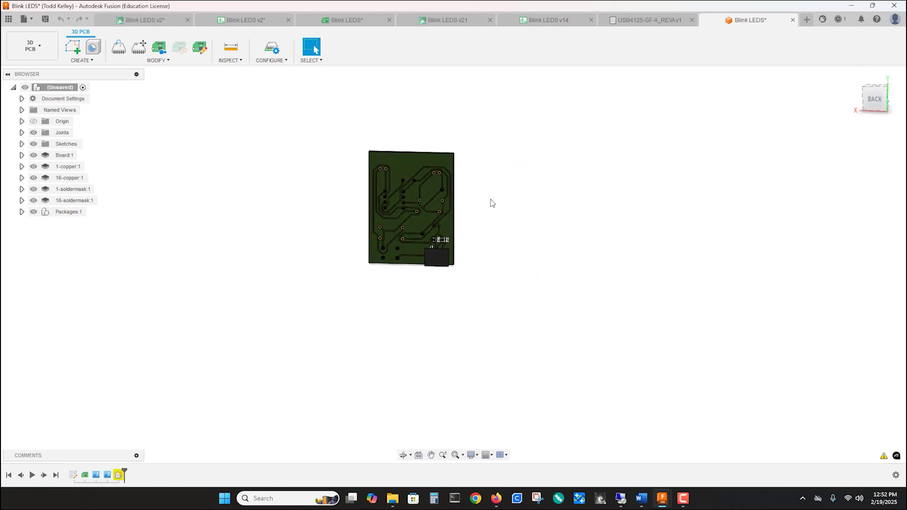
pyautogui.scroll(2, 400, 194)
pyautogui.scroll(4, 425, 191)
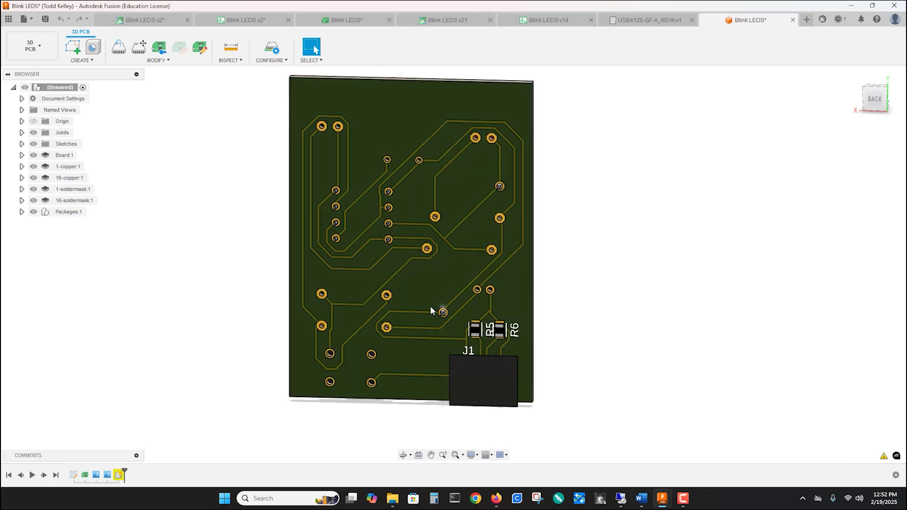
pyautogui.moveTo(876, 103)
pyautogui.mouseDown()
pyautogui.moveTo(782, 100)
pyautogui.moveTo(777, 87)
pyautogui.mouseUp()
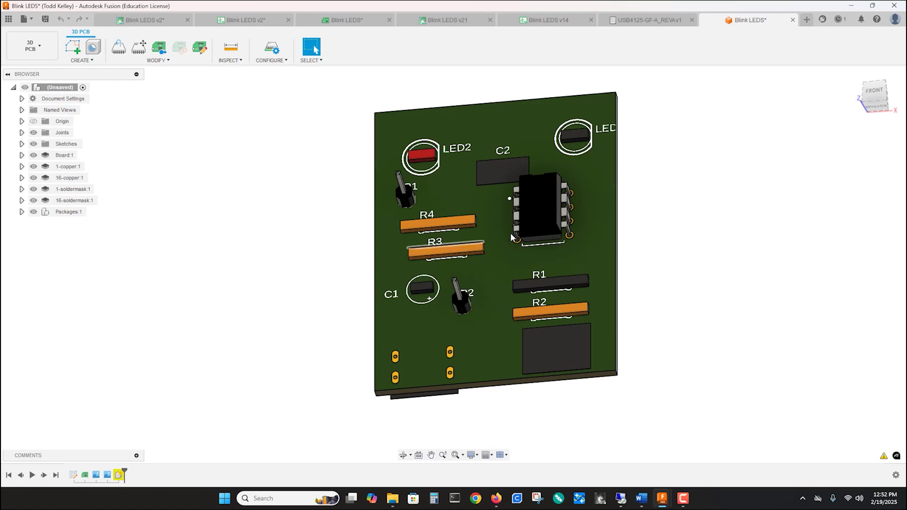
pyautogui.click(794, 20)
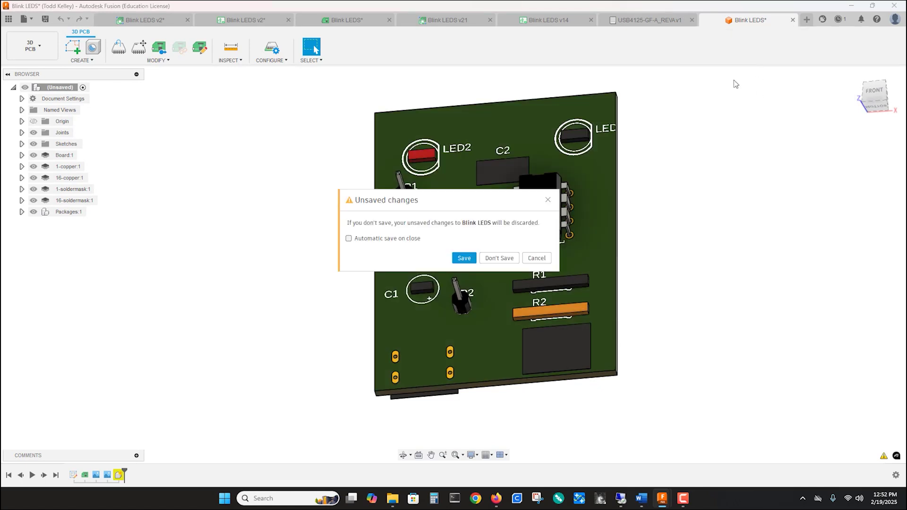
pyautogui.click(499, 258)
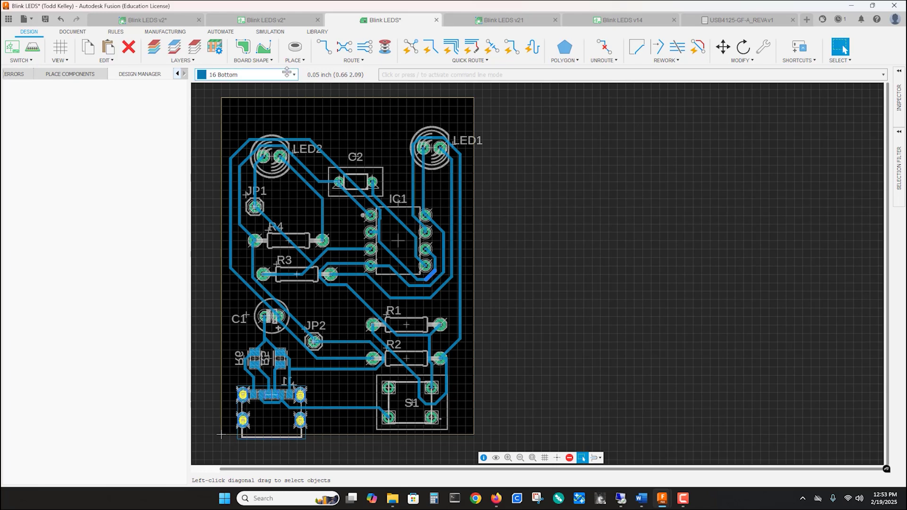
# Change the board's grid units to mm
pyautogui.click(303, 61)
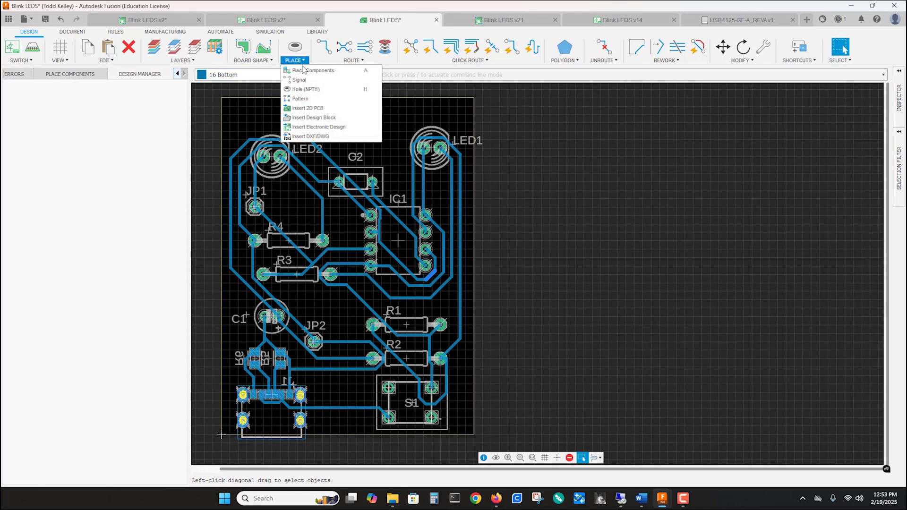
pyautogui.click(305, 90)
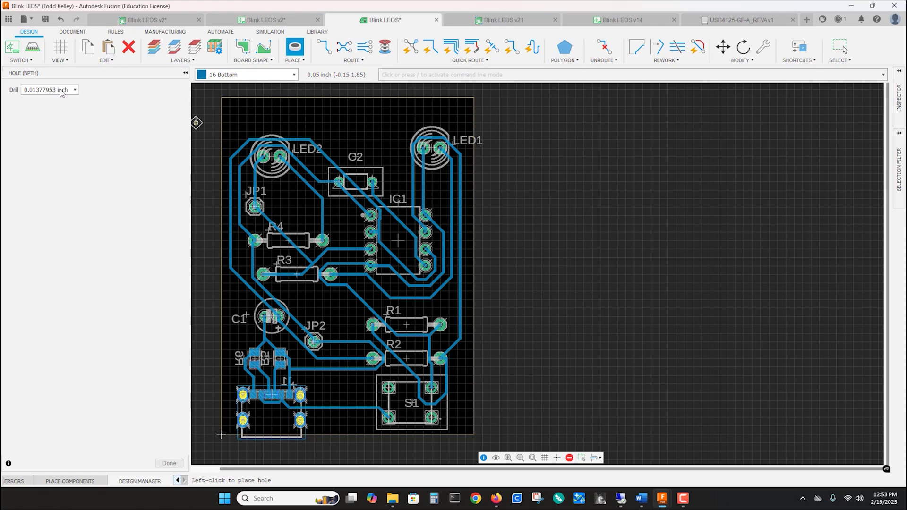
pyautogui.click(60, 46)
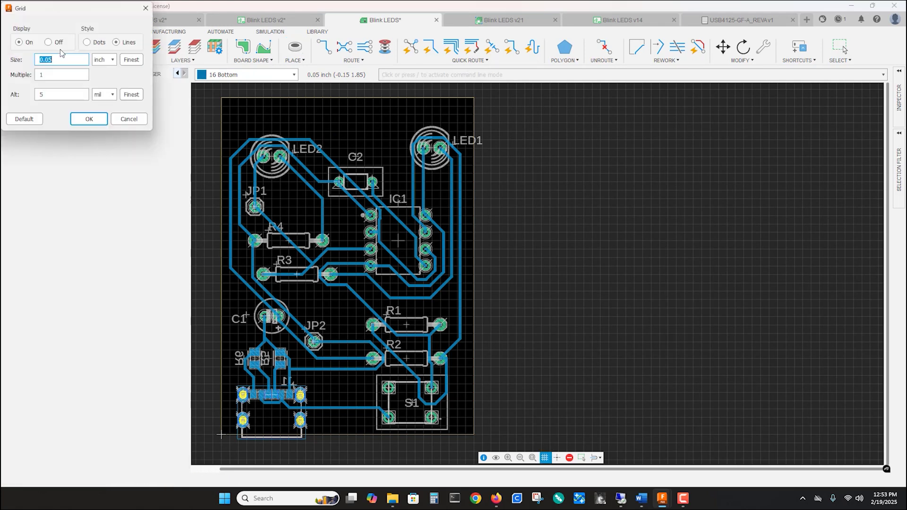
pyautogui.click(114, 60)
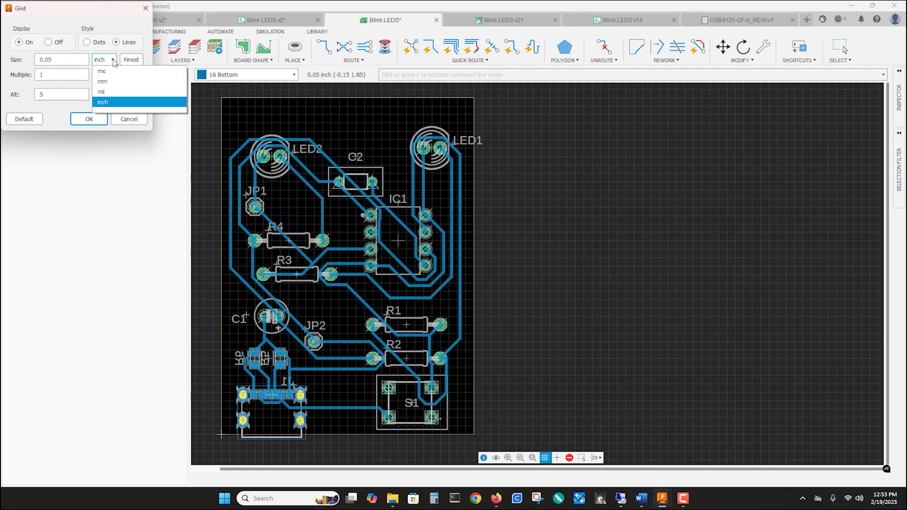
pyautogui.click(114, 83)
pyautogui.click(90, 119)
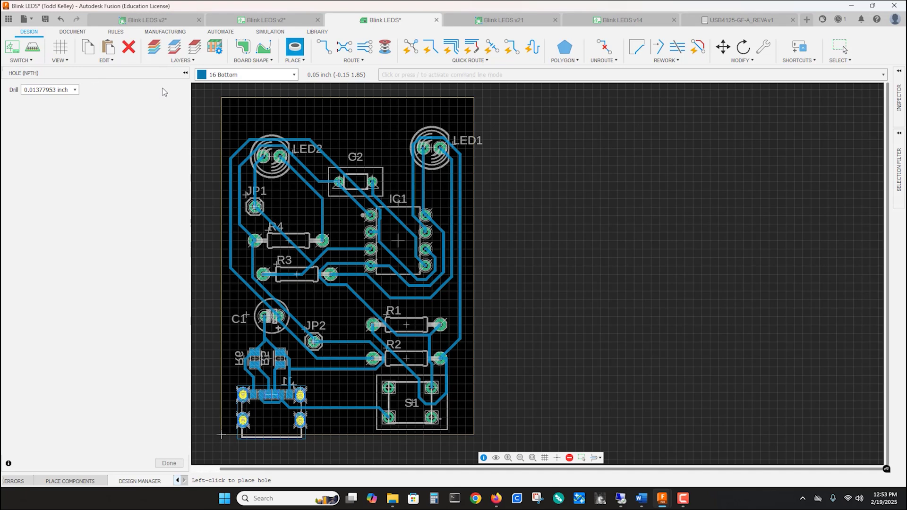
pyautogui.click(75, 90)
pyautogui.click(75, 90)
pyautogui.press('Escape')
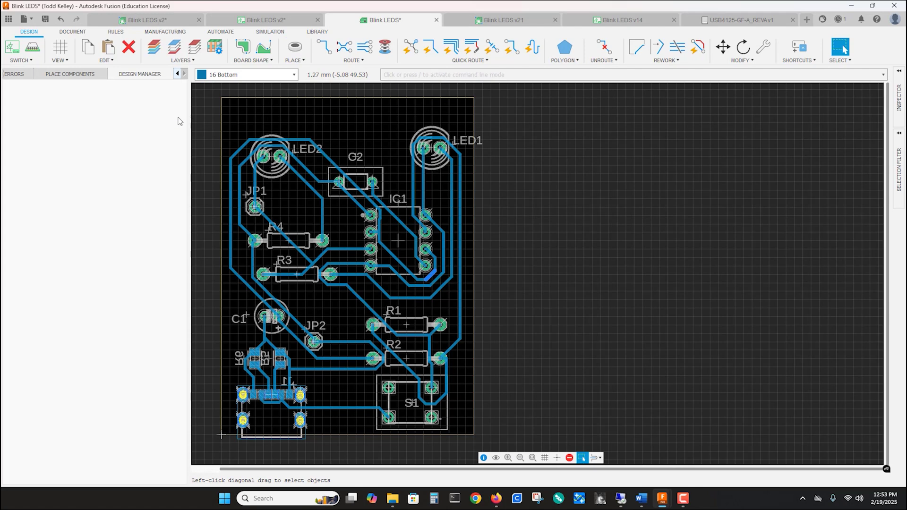
# Place three 3.5 mm non-plated holes on the board: one in each upper corner and one between J1 and S1
pyautogui.click(354, 62)
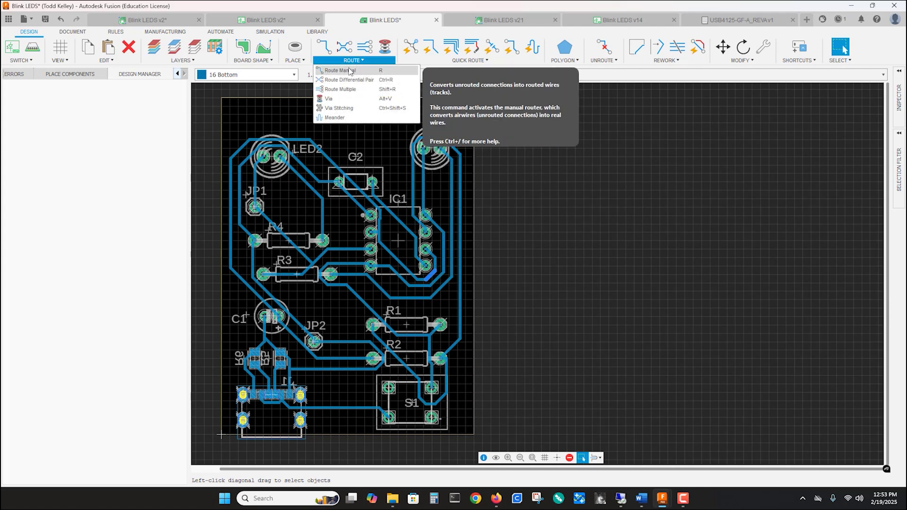
pyautogui.click(298, 61)
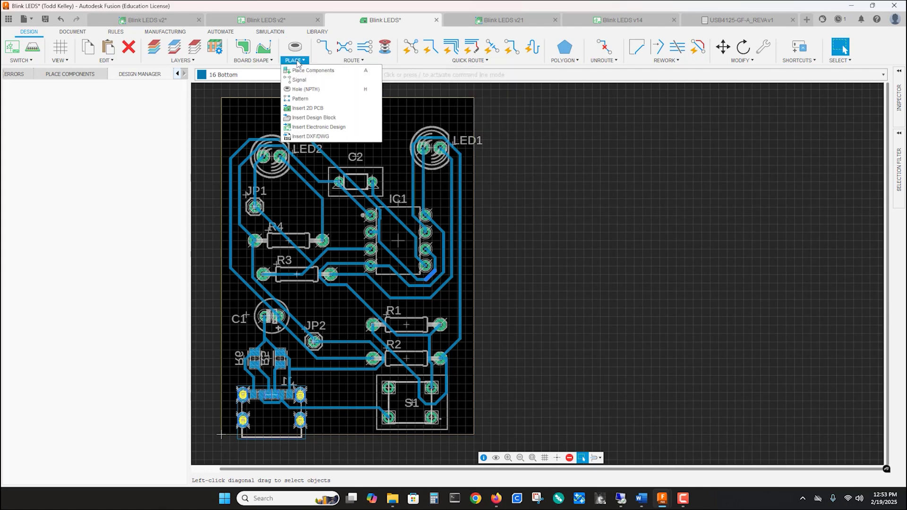
pyautogui.click(298, 88)
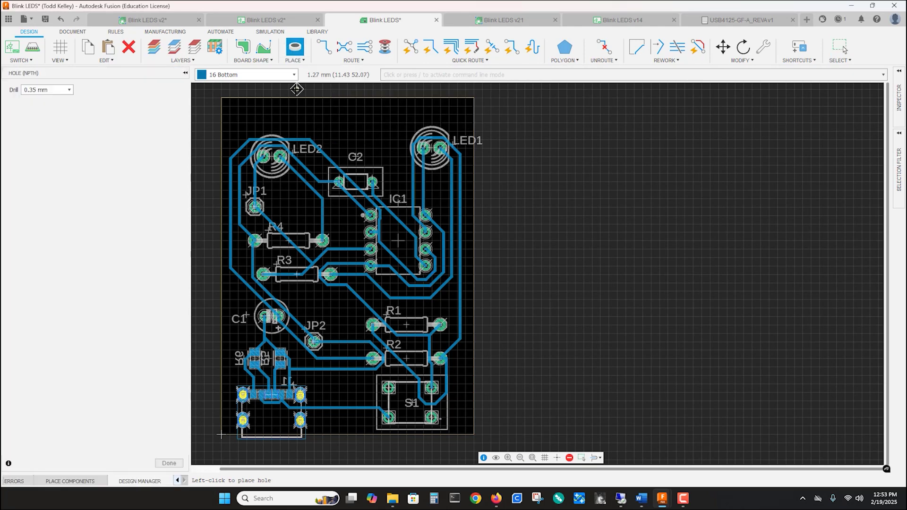
pyautogui.doubleClick(38, 90)
pyautogui.write('3.')
pyautogui.press('Return')
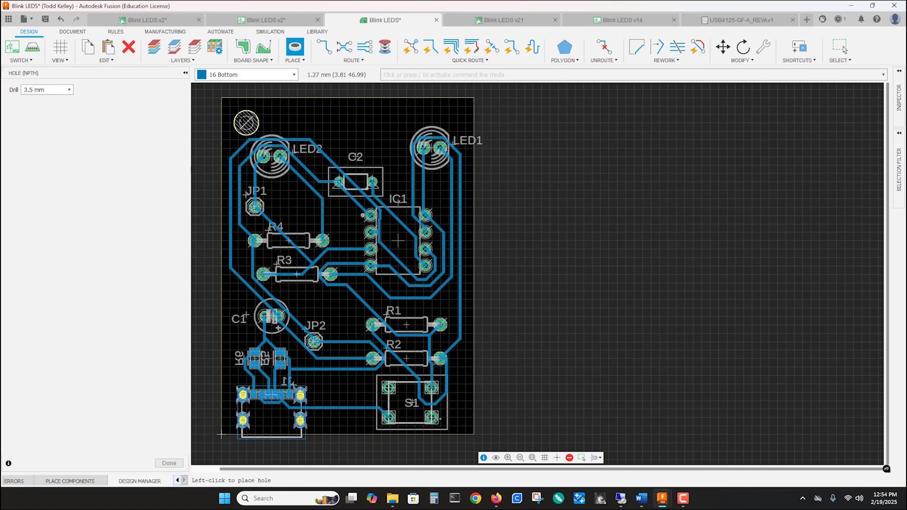
pyautogui.press('alt')
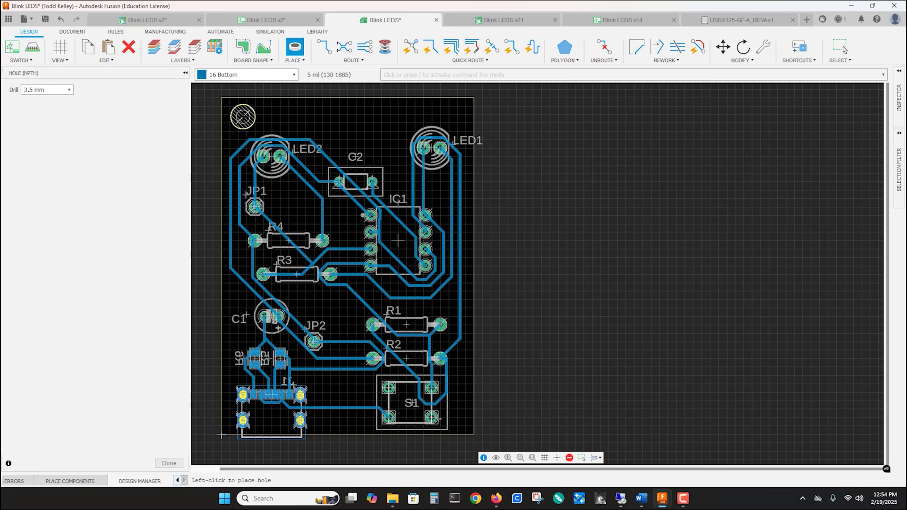
pyautogui.click(243, 116)
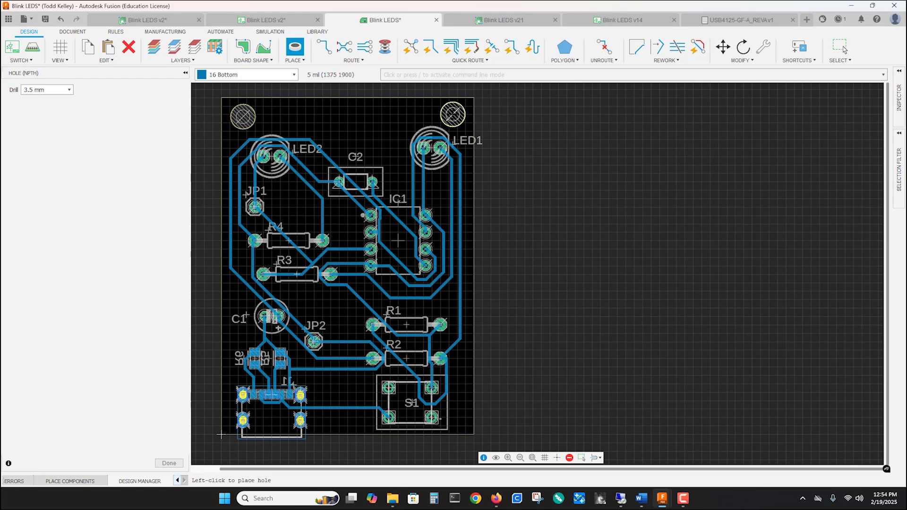
pyautogui.click(452, 116)
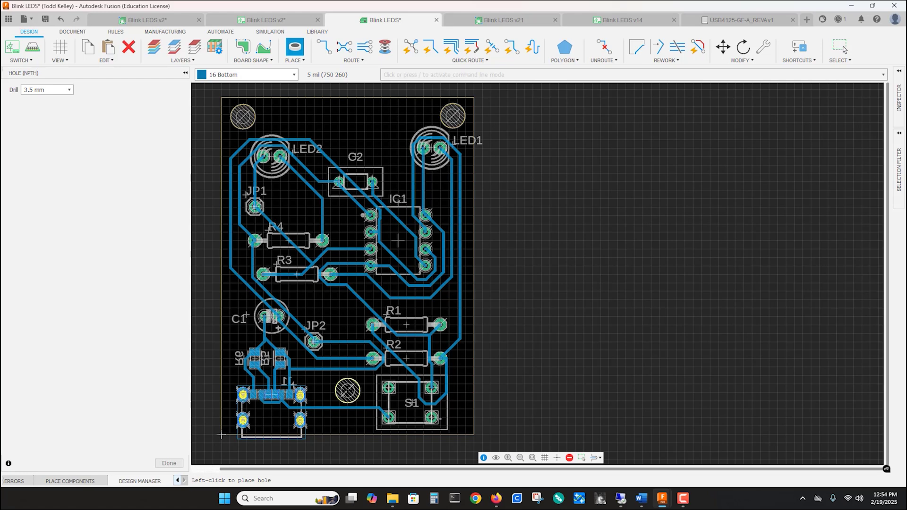
pyautogui.click(348, 391)
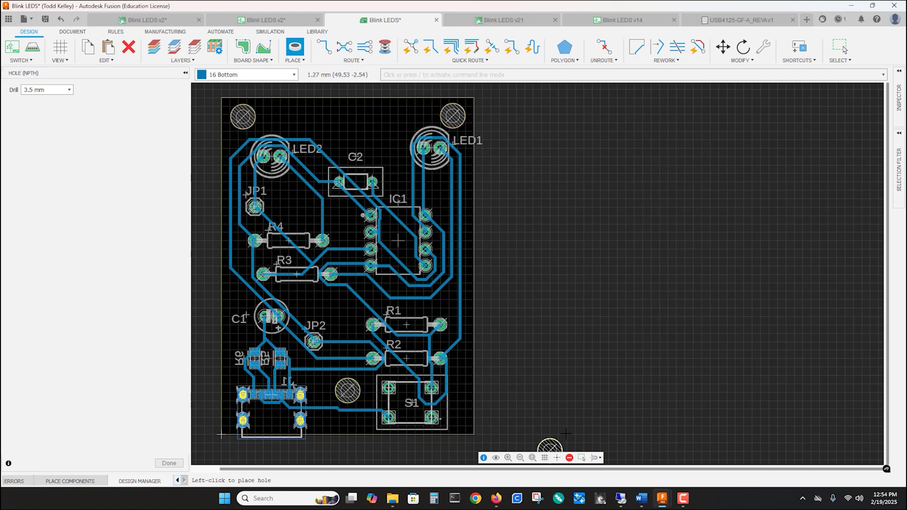
pyautogui.press('Escape')
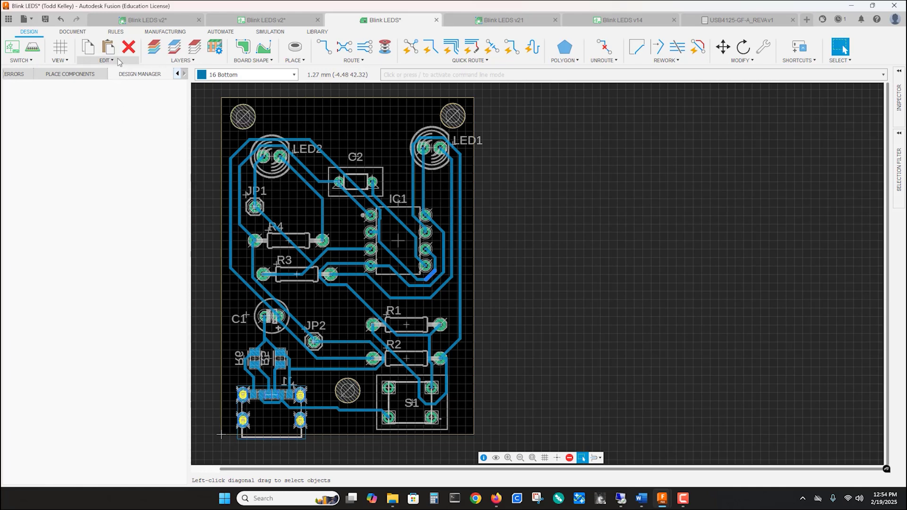
# Run the design rule check and show the first Pad-Hole error under Drill Clearance on the board
pyautogui.click(116, 31)
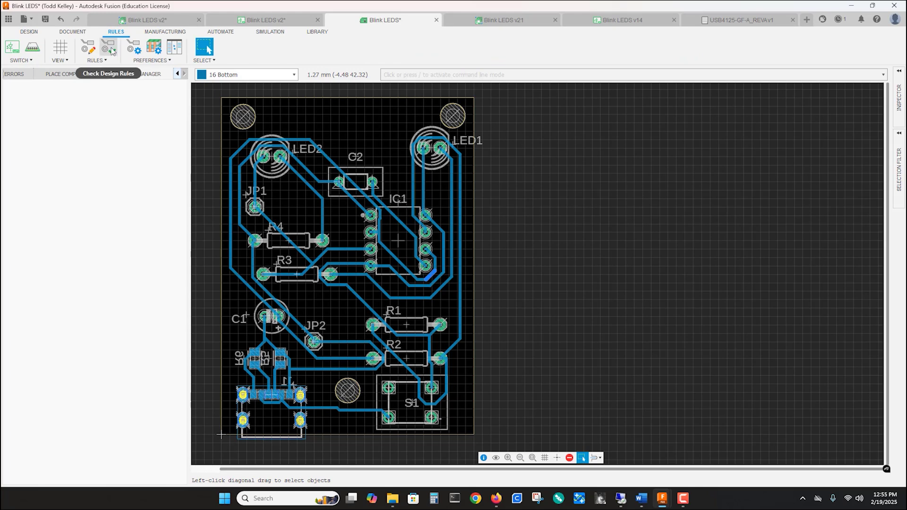
pyautogui.click(109, 47)
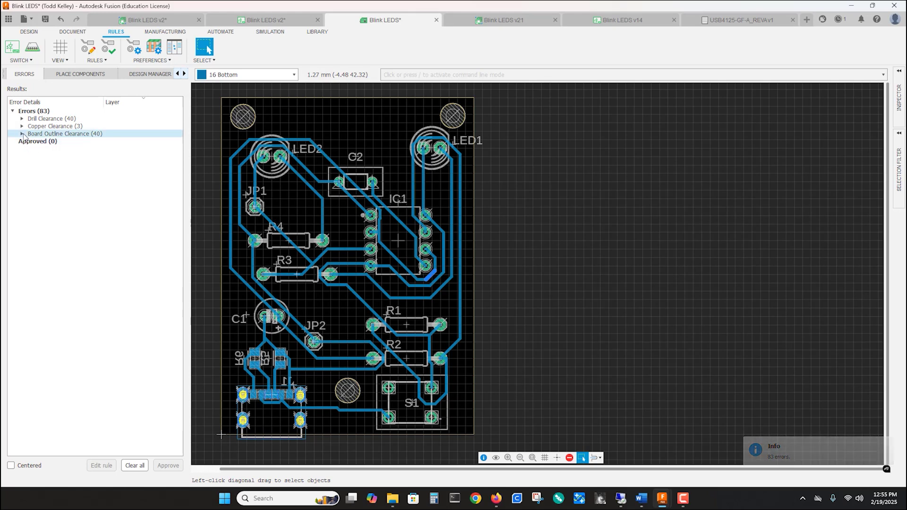
pyautogui.click(22, 118)
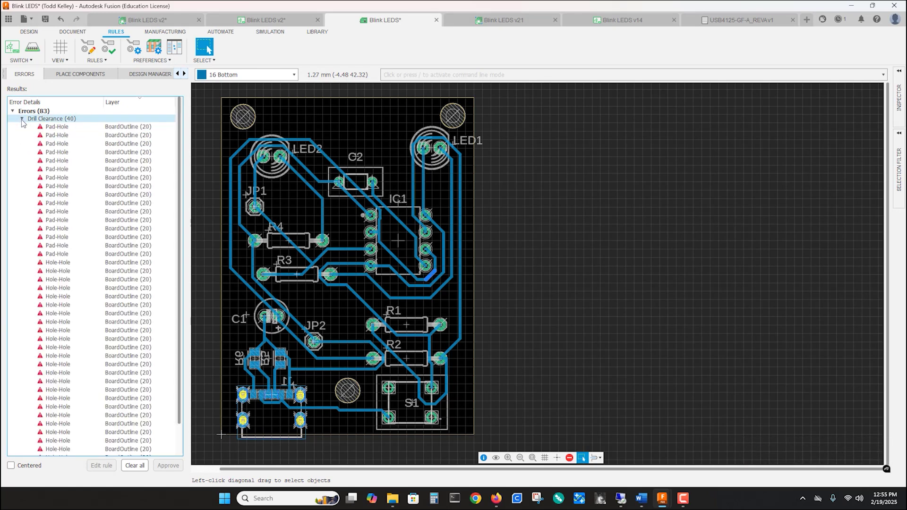
pyautogui.click(47, 127)
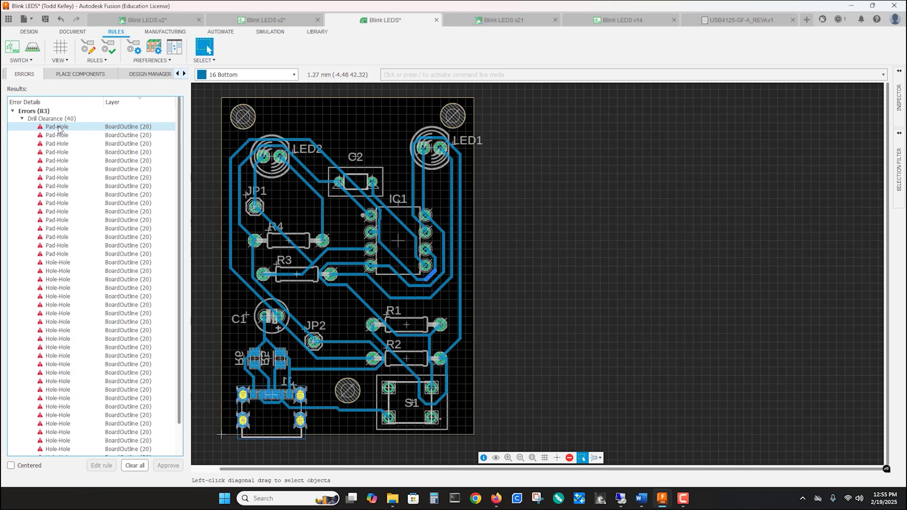
pyautogui.click(59, 128)
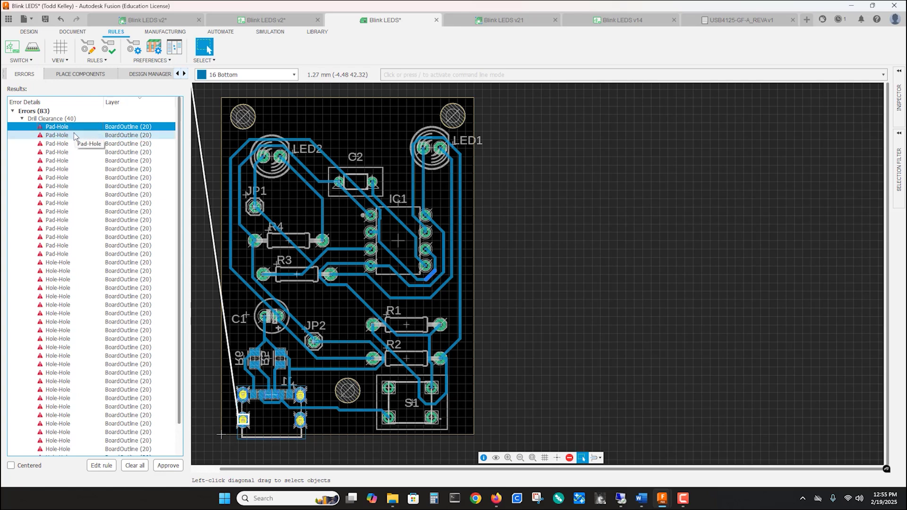
# Go through the Pad-Hole and Hole-Hole drill clearance errors one by one to locate each on the board
pyautogui.press('Down')
pyautogui.press('Down')
pyautogui.press('Down')
pyautogui.press('Down')
pyautogui.press('Down')
pyautogui.press('Down')
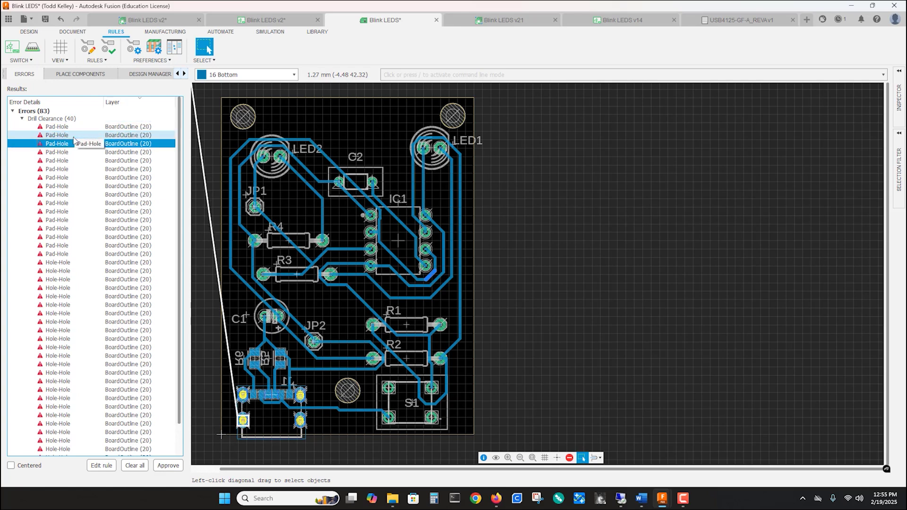
pyautogui.press('Down')
pyautogui.press('Down')
pyautogui.press('Down')
pyautogui.press('Down')
pyautogui.press('Down')
pyautogui.press('Down')
pyautogui.press('Down')
pyautogui.press('Down')
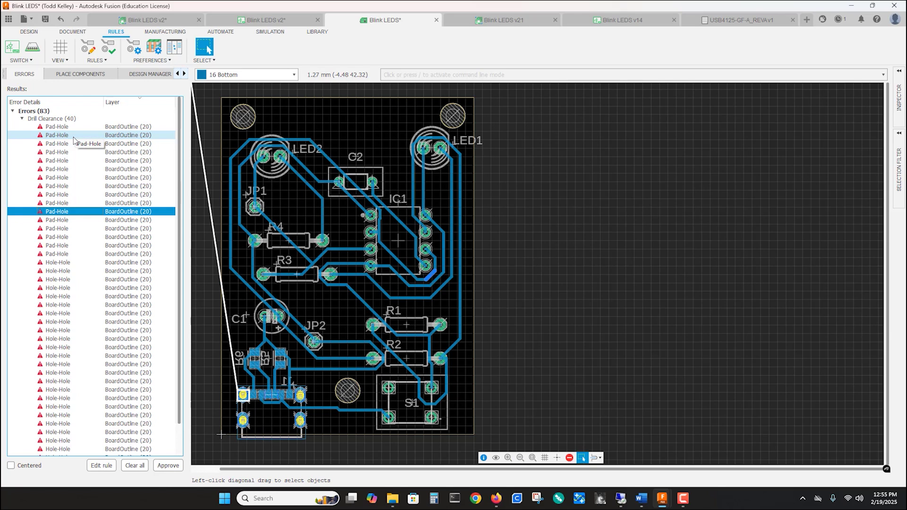
pyautogui.press('Down')
pyautogui.press('Down')
pyautogui.press('Down')
pyautogui.press('Down')
pyautogui.press('Down')
pyautogui.press('Down')
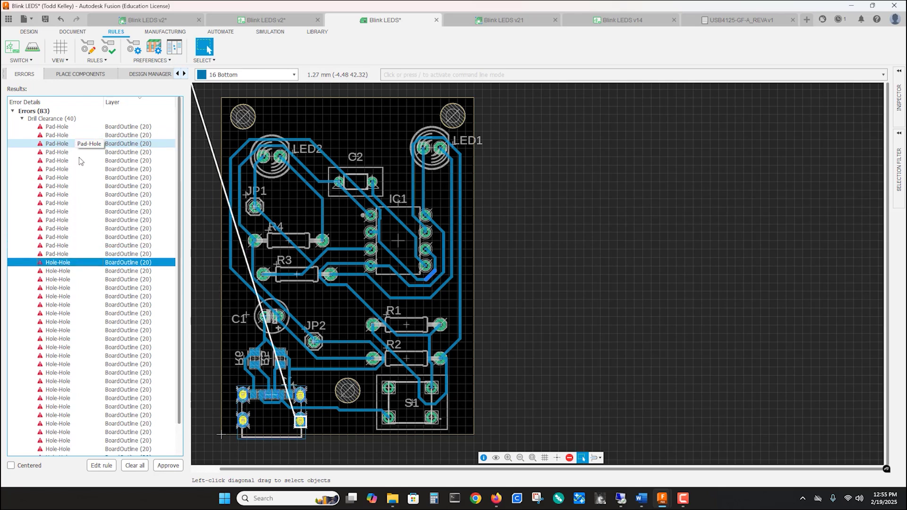
pyautogui.press('Down')
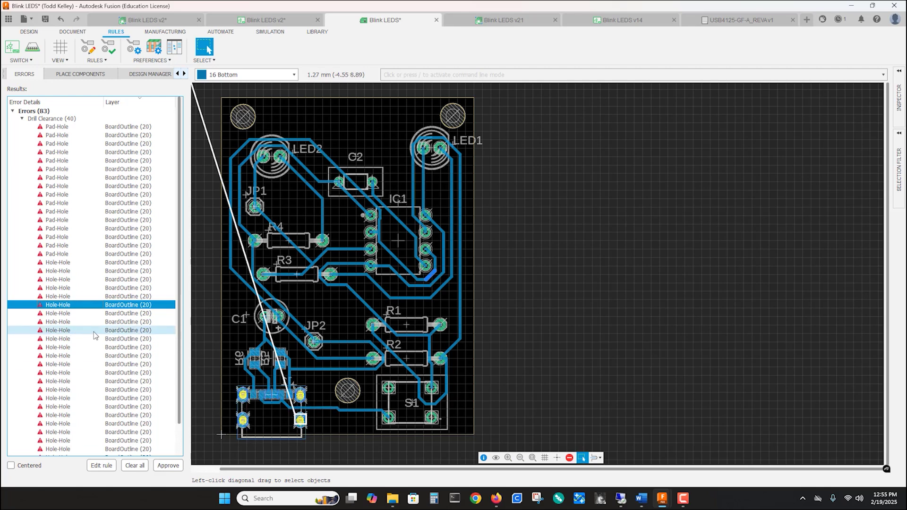
pyautogui.press('Down')
pyautogui.press('Down')
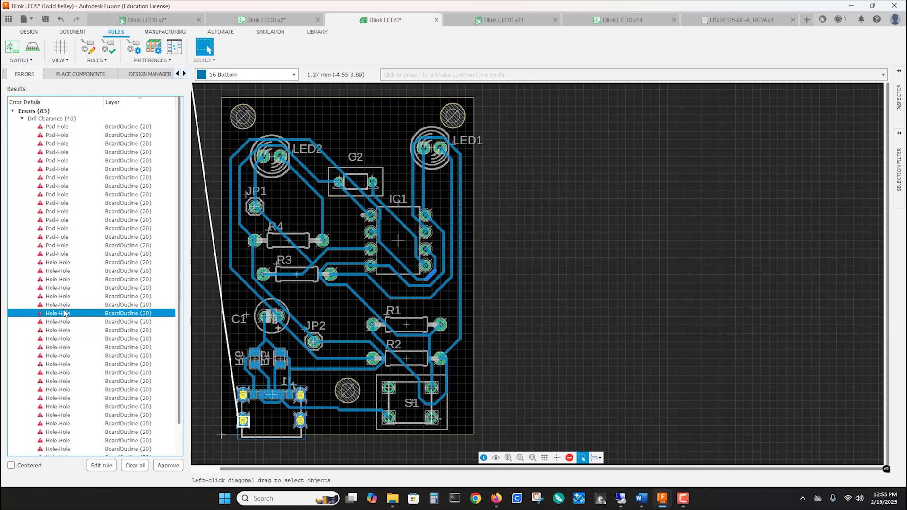
# Examine the remaining Hole-Hole drill clearance errors down to the last one, locating each on the board
pyautogui.press('Down')
pyautogui.press('Down')
pyautogui.press('Down')
pyautogui.press('Down')
pyautogui.press('Down')
pyautogui.press('Down')
pyautogui.press('Down')
pyautogui.press('Down')
pyautogui.press('Down')
pyautogui.press('Down')
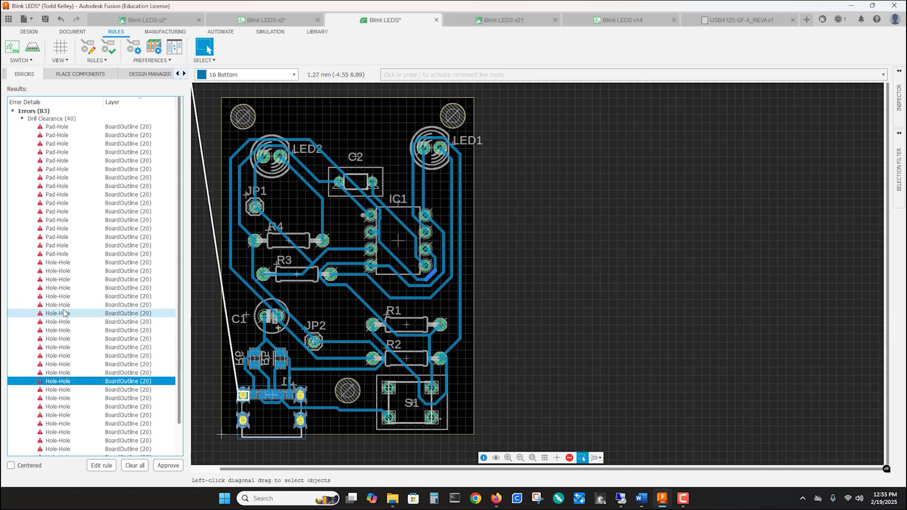
pyautogui.press('Down')
pyautogui.press('Down')
pyautogui.press('Down')
pyautogui.press('Down')
pyautogui.press('Down')
pyautogui.press('Down')
pyautogui.press('Down')
pyautogui.press('Down')
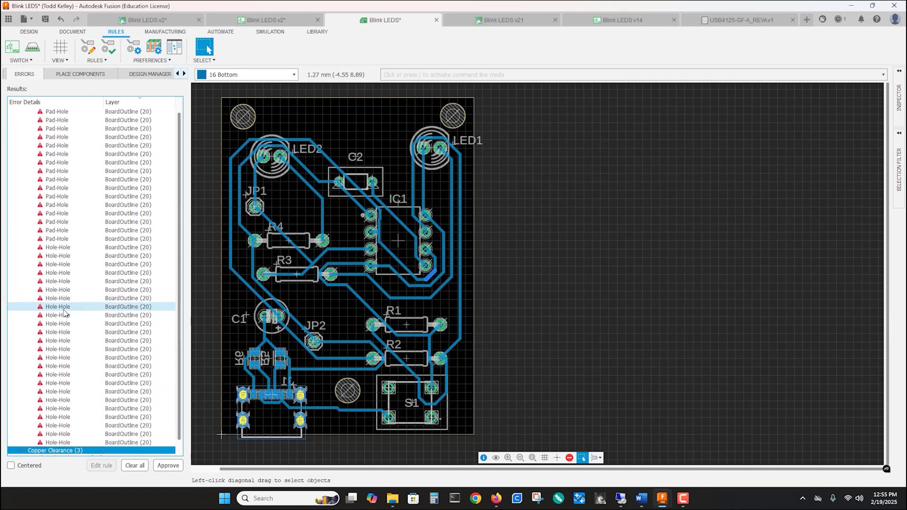
pyautogui.press('Up')
pyautogui.press('Up')
pyautogui.press('Up')
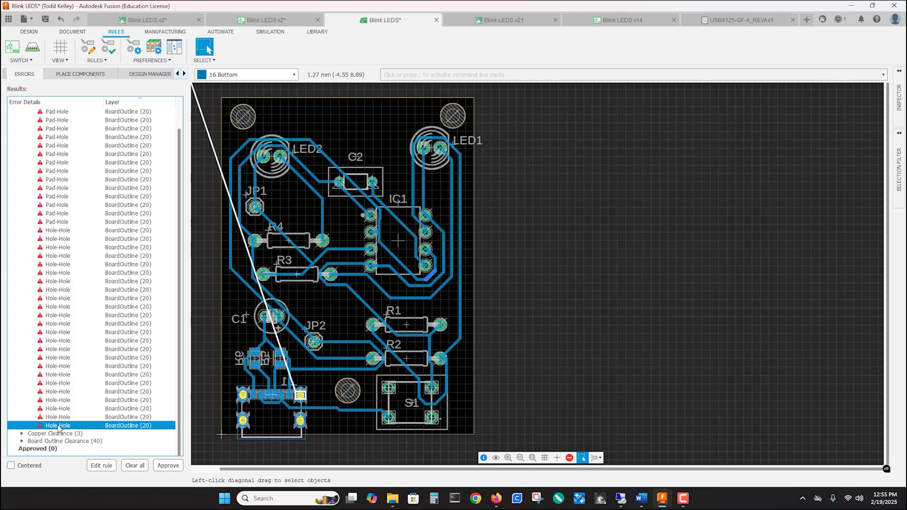
pyautogui.scroll(2, 71, 244)
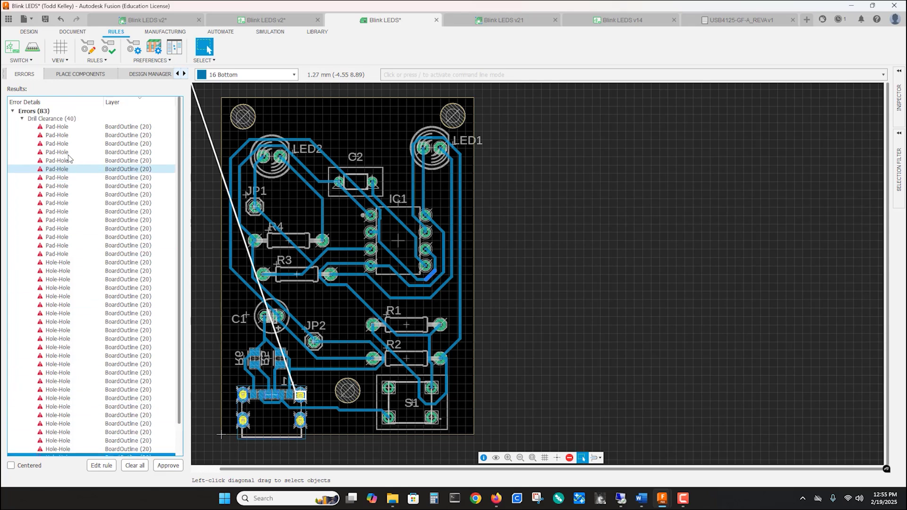
pyautogui.click(57, 127)
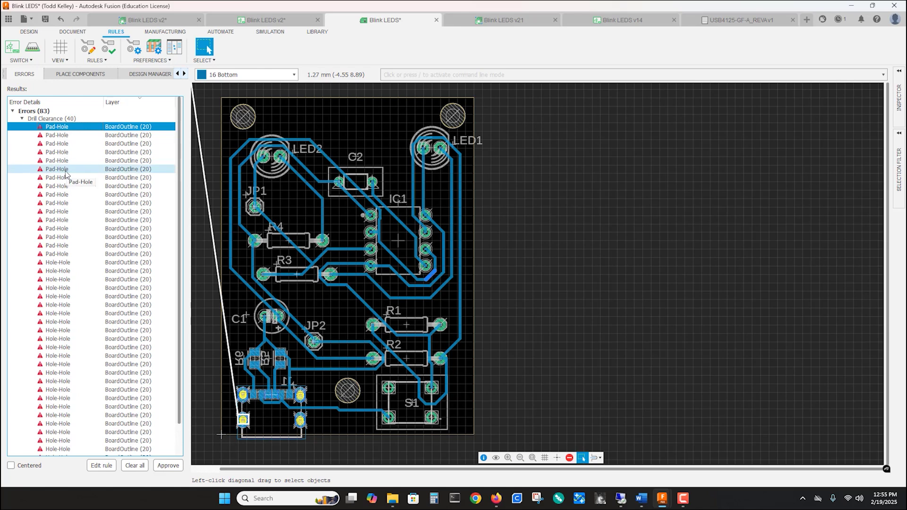
pyautogui.scroll(-2, 68, 189)
pyautogui.click(71, 426)
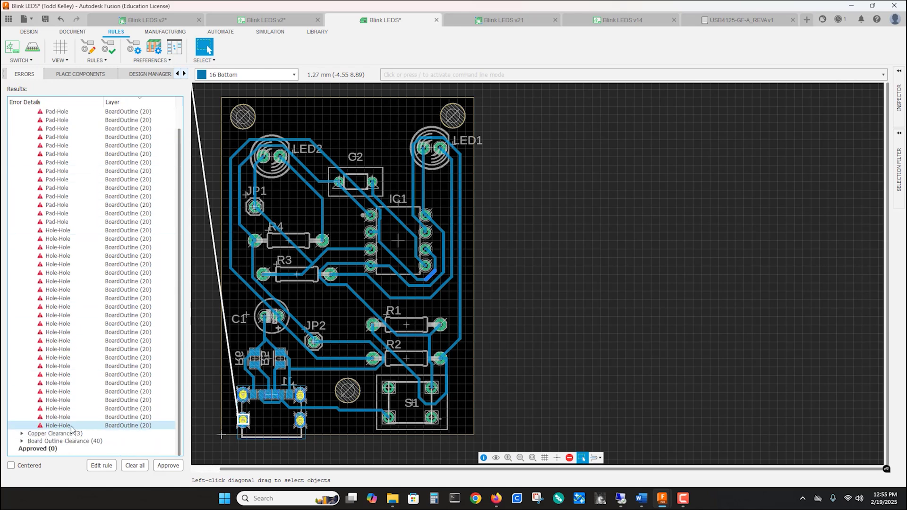
# Approve every Pad-Hole and Hole-Hole error under Drill Clearance, starting from the first in the list
pyautogui.scroll(2, 70, 203)
pyautogui.click(49, 127)
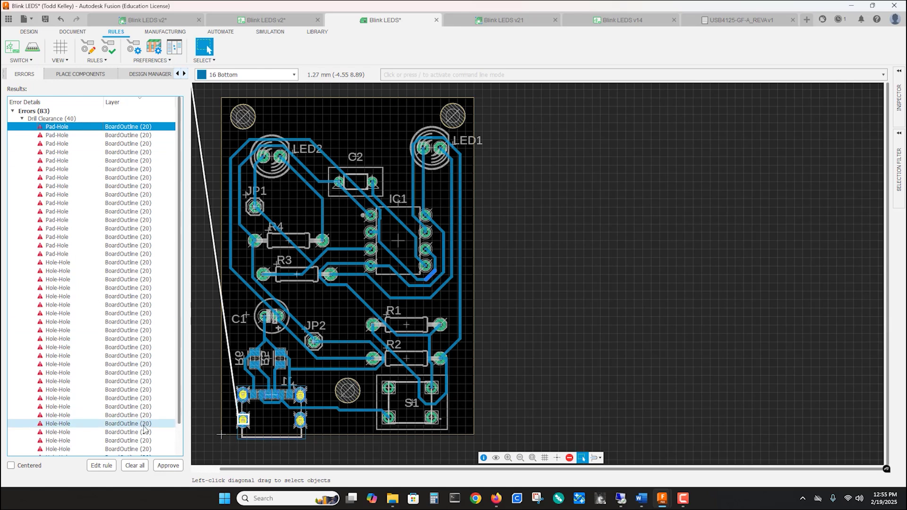
pyautogui.click(169, 466)
pyautogui.click(168, 465)
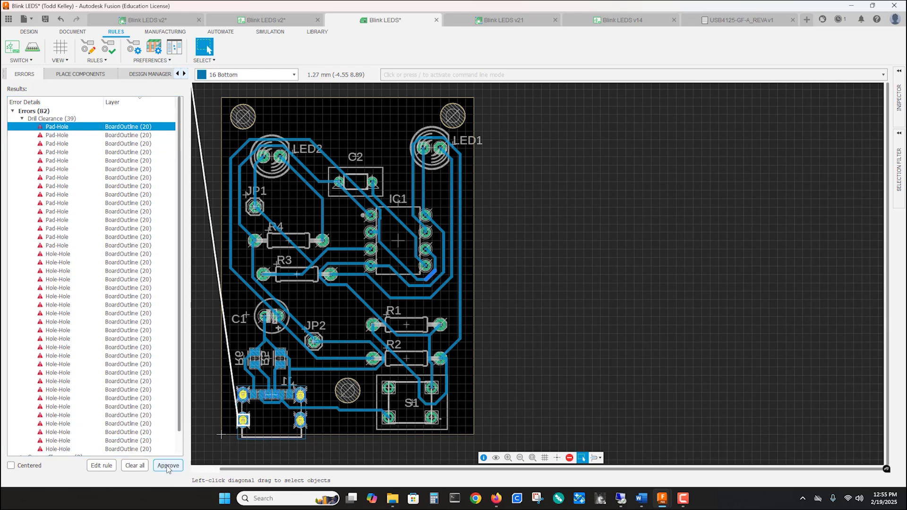
pyautogui.click(168, 466)
pyautogui.click(167, 466)
pyautogui.click(167, 465)
pyautogui.click(168, 466)
pyautogui.click(168, 466)
pyautogui.click(168, 466)
pyautogui.click(168, 466)
pyautogui.click(168, 466)
pyautogui.click(168, 465)
pyautogui.click(167, 466)
pyautogui.click(168, 465)
pyautogui.click(167, 466)
pyautogui.click(167, 466)
pyautogui.click(167, 465)
pyautogui.click(167, 466)
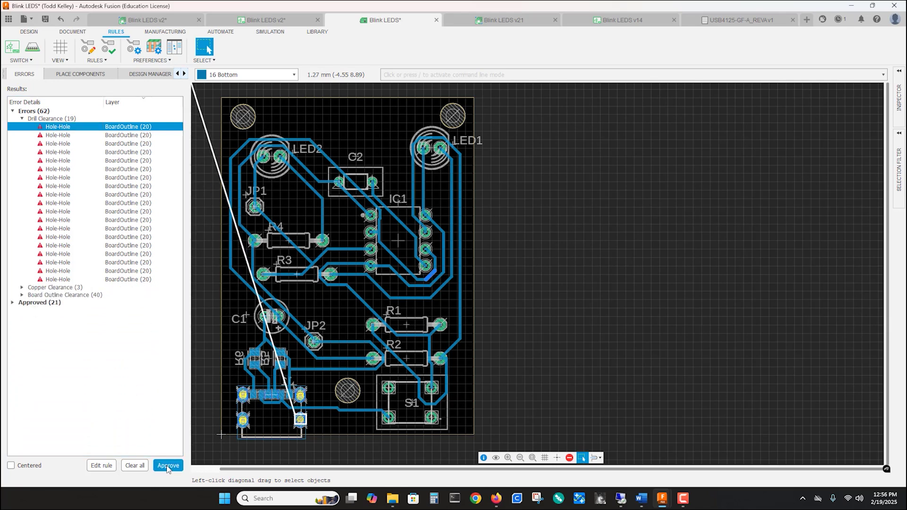
pyautogui.click(168, 466)
pyautogui.click(168, 466)
pyautogui.click(168, 465)
pyautogui.click(168, 466)
pyautogui.click(167, 466)
pyautogui.click(168, 465)
pyautogui.click(168, 466)
pyautogui.click(167, 466)
pyautogui.click(168, 466)
pyautogui.click(168, 465)
pyautogui.click(168, 466)
pyautogui.click(168, 466)
pyautogui.click(168, 466)
pyautogui.click(168, 466)
pyautogui.click(168, 466)
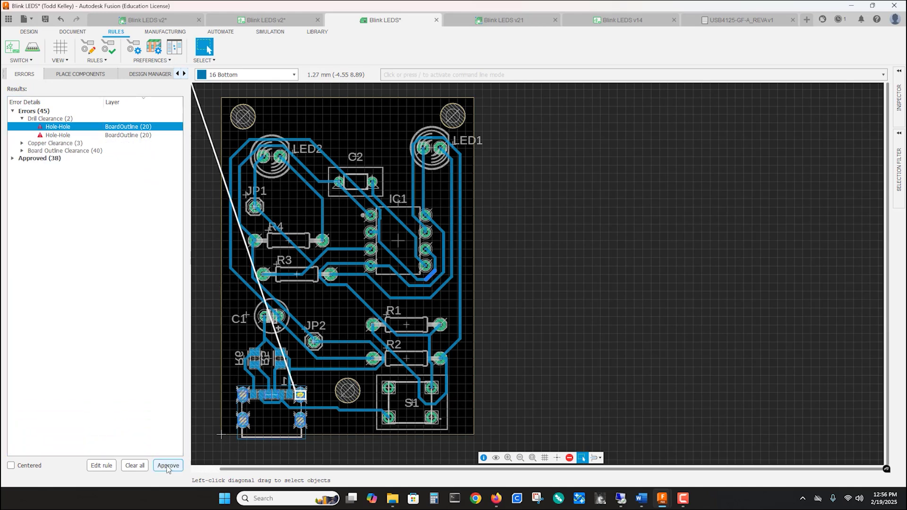
pyautogui.click(168, 466)
pyautogui.click(168, 465)
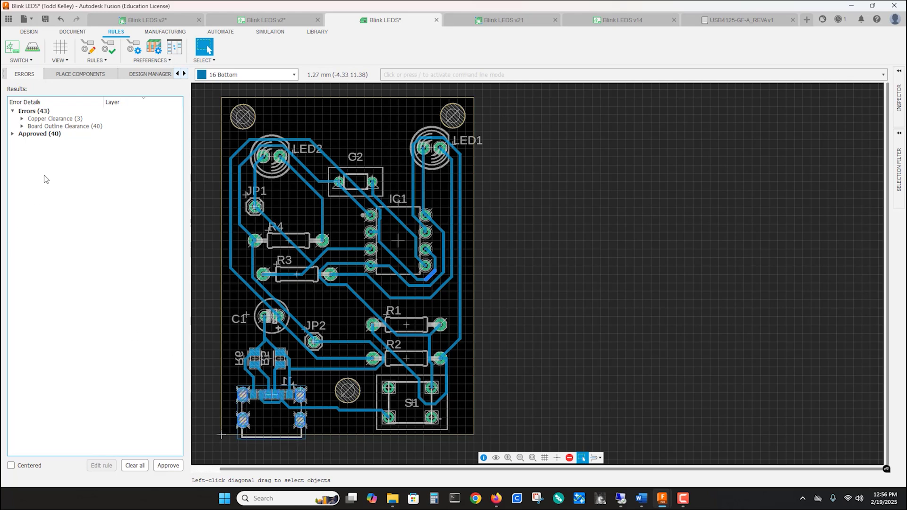
# Review each Smd-Smd error under Copper Clearance at the J1 pads and approve all of them
pyautogui.click(21, 119)
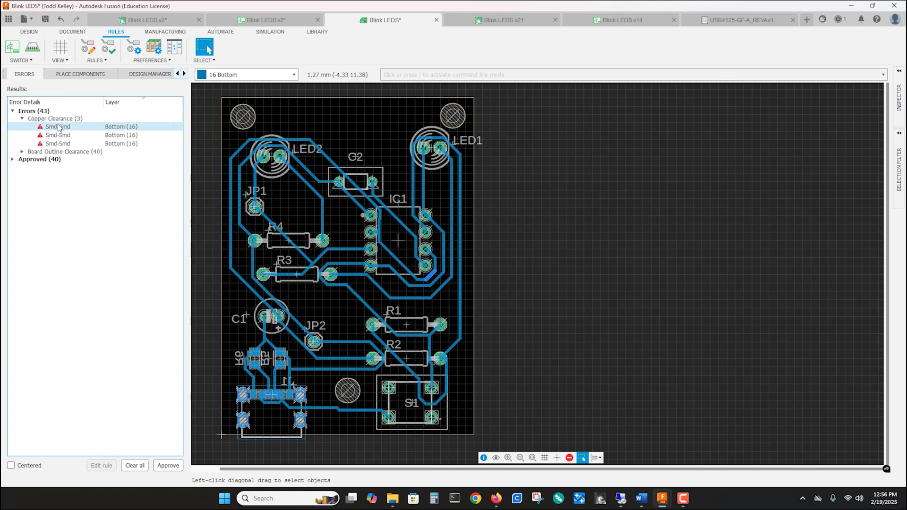
pyautogui.click(59, 127)
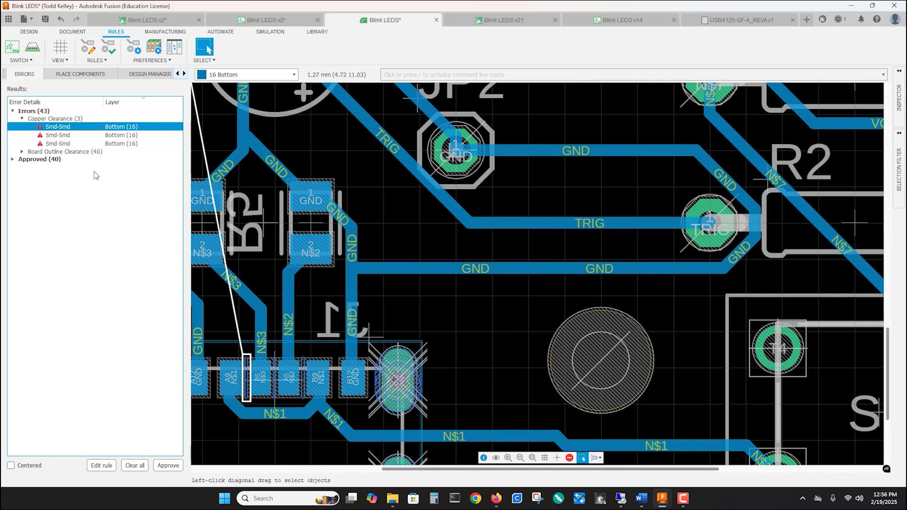
pyautogui.click(58, 136)
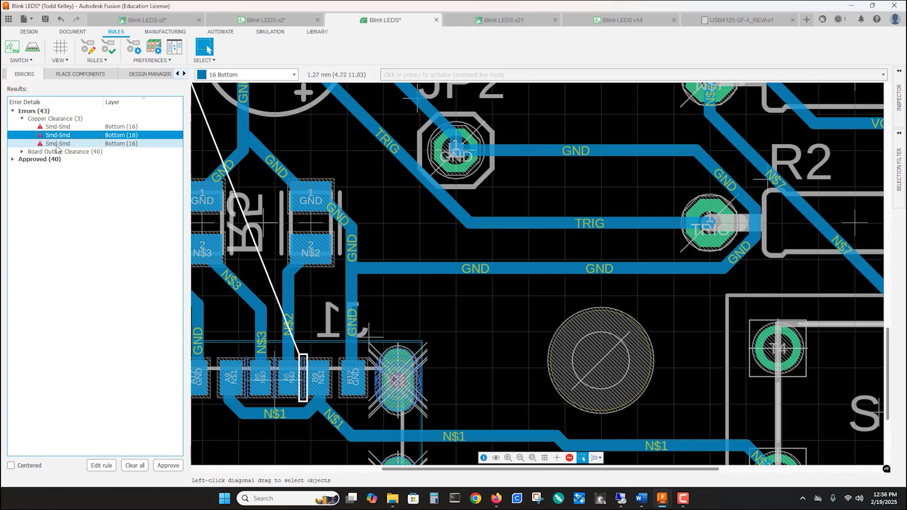
pyautogui.click(58, 144)
pyautogui.click(57, 135)
pyautogui.click(58, 127)
pyautogui.click(165, 467)
pyautogui.click(166, 467)
pyautogui.click(165, 467)
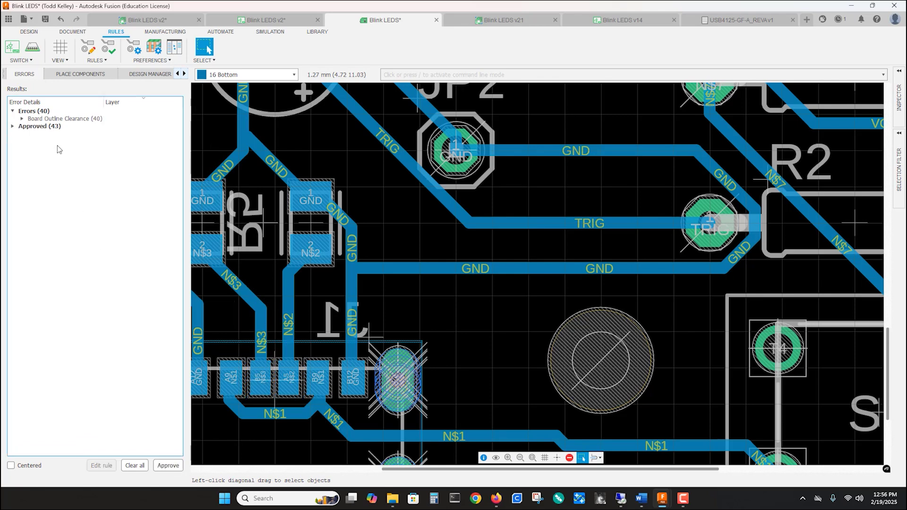
# Examine the Pad-Hole and Smd-Hole errors under Board Outline Clearance, locating each on the board
pyautogui.click(21, 119)
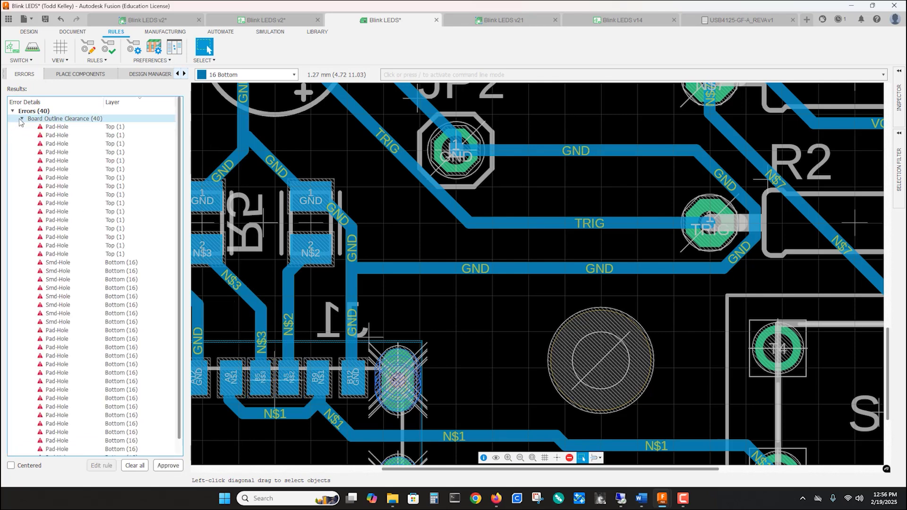
pyautogui.click(49, 128)
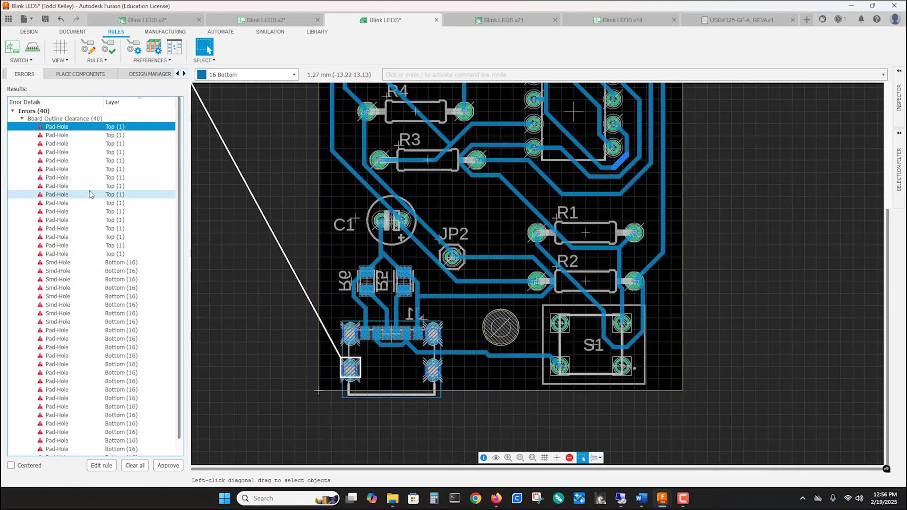
pyautogui.scroll(-1, 91, 194)
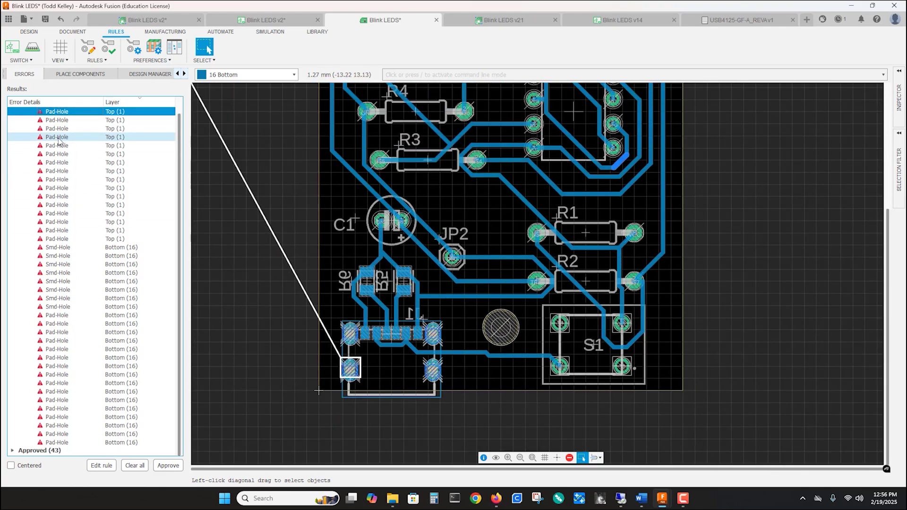
pyautogui.press('Down')
pyautogui.press('Down')
pyautogui.press('Down')
pyautogui.press('Down')
pyautogui.press('Down')
pyautogui.press('Down')
pyautogui.press('Down')
pyautogui.press('Down')
pyautogui.press('Down')
pyautogui.press('Down')
pyautogui.press('Down')
pyautogui.press('Down')
pyautogui.press('Down')
pyautogui.press('Down')
pyautogui.press('Down')
pyautogui.press('Down')
pyautogui.press('Down')
pyautogui.press('Down')
pyautogui.press('Down')
pyautogui.press('Down')
pyautogui.press('Down')
pyautogui.press('Down')
pyautogui.press('Down')
pyautogui.press('Down')
pyautogui.press('Down')
pyautogui.press('Down')
pyautogui.press('Down')
pyautogui.press('Down')
pyautogui.press('Down')
pyautogui.press('Down')
pyautogui.press('Down')
pyautogui.press('Down')
pyautogui.press('Up')
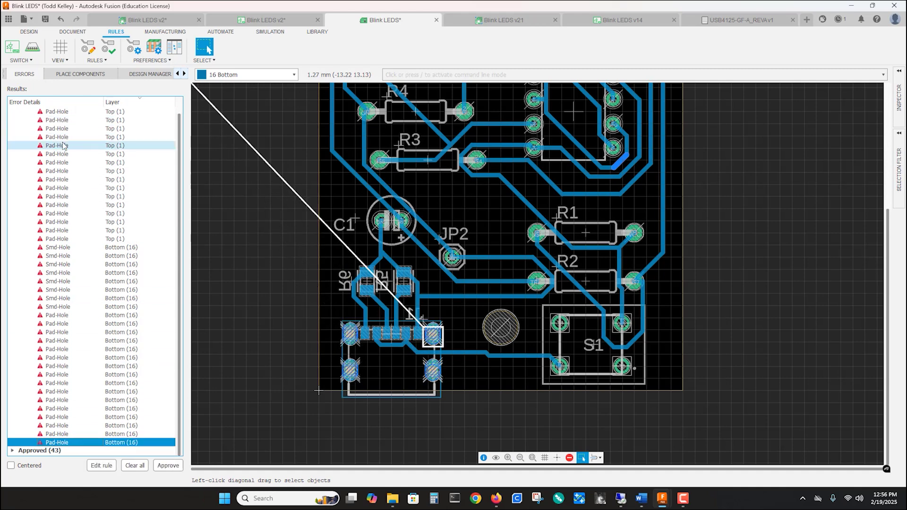
pyautogui.press('Up')
pyautogui.press('Up')
pyautogui.press('Up')
pyautogui.press('Up')
pyautogui.press('Up')
pyautogui.press('Up')
pyautogui.press('Up')
pyautogui.press('Up')
pyautogui.press('Up')
pyautogui.press('Up')
pyautogui.press('Up')
pyautogui.press('Up')
pyautogui.press('Up')
pyautogui.press('Up')
pyautogui.press('Up')
pyautogui.press('Up')
pyautogui.press('Up')
pyautogui.press('Up')
pyautogui.press('Up')
pyautogui.press('Up')
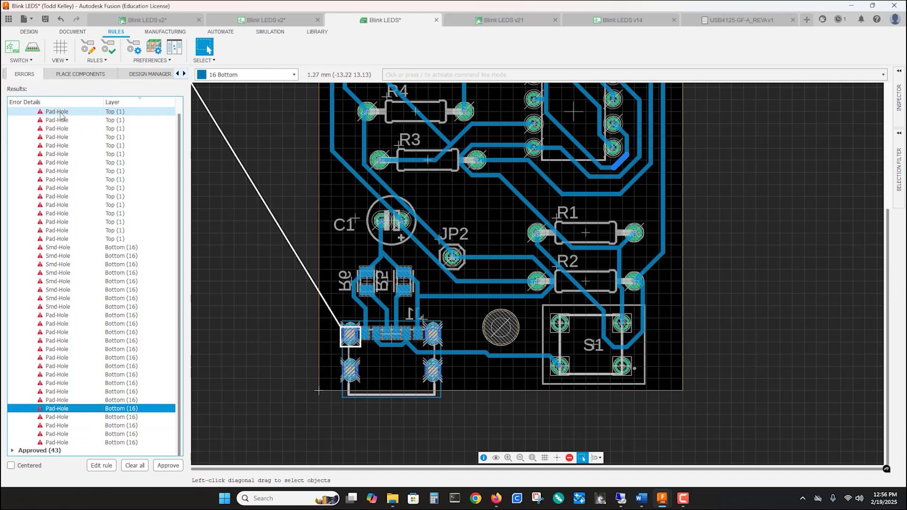
# Approve all Pad-Hole and Smd-Hole errors under Board Outline Clearance until none is left open
pyautogui.scroll(2, 69, 146)
pyautogui.click(168, 466)
pyautogui.click(168, 465)
pyautogui.click(168, 466)
pyautogui.click(169, 466)
pyautogui.click(168, 466)
pyautogui.click(168, 465)
pyautogui.click(168, 466)
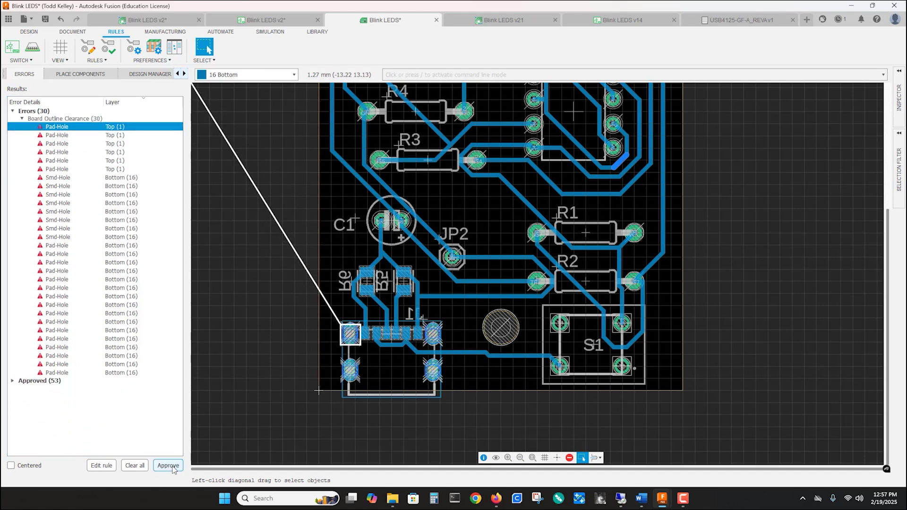
pyautogui.click(168, 465)
pyautogui.click(168, 466)
pyautogui.click(168, 466)
pyautogui.click(169, 466)
pyautogui.click(168, 466)
pyautogui.click(168, 466)
pyautogui.click(168, 466)
pyautogui.click(168, 466)
pyautogui.click(168, 466)
pyautogui.click(168, 466)
pyautogui.click(168, 466)
pyautogui.click(168, 465)
pyautogui.click(168, 466)
pyautogui.click(168, 466)
pyautogui.click(168, 465)
pyautogui.click(169, 466)
pyautogui.click(168, 466)
pyautogui.click(168, 466)
pyautogui.click(168, 466)
pyautogui.click(168, 466)
pyautogui.click(168, 466)
pyautogui.click(168, 466)
pyautogui.click(169, 466)
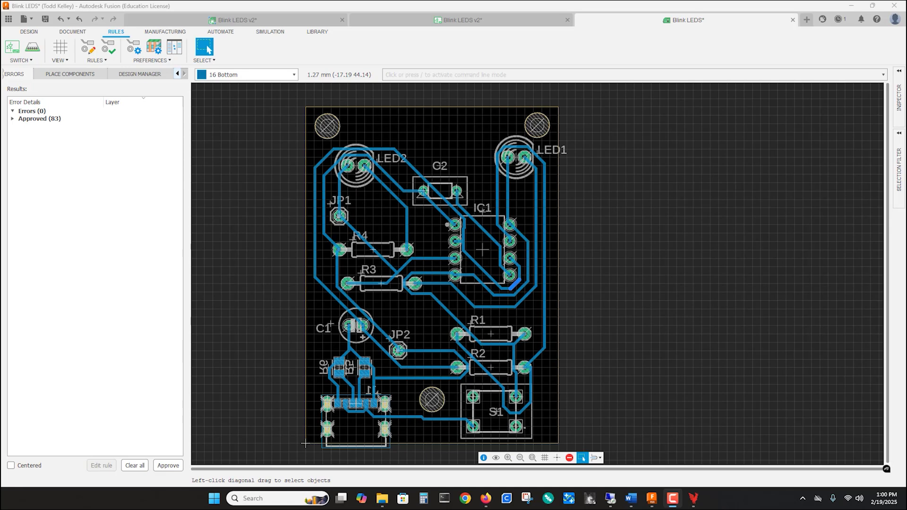
# Save the board as Blink LEDS in the Blink LEDS Through hole folder
pyautogui.click(31, 19)
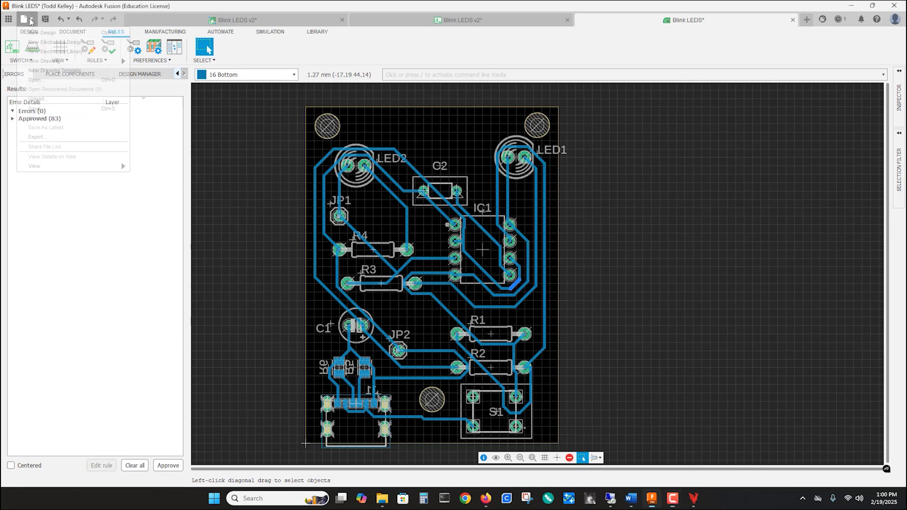
pyautogui.click(43, 108)
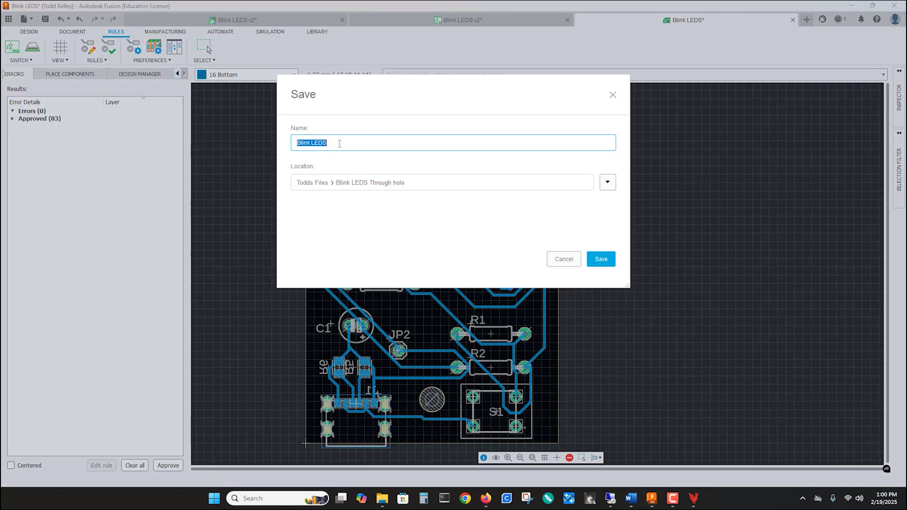
pyautogui.click(601, 260)
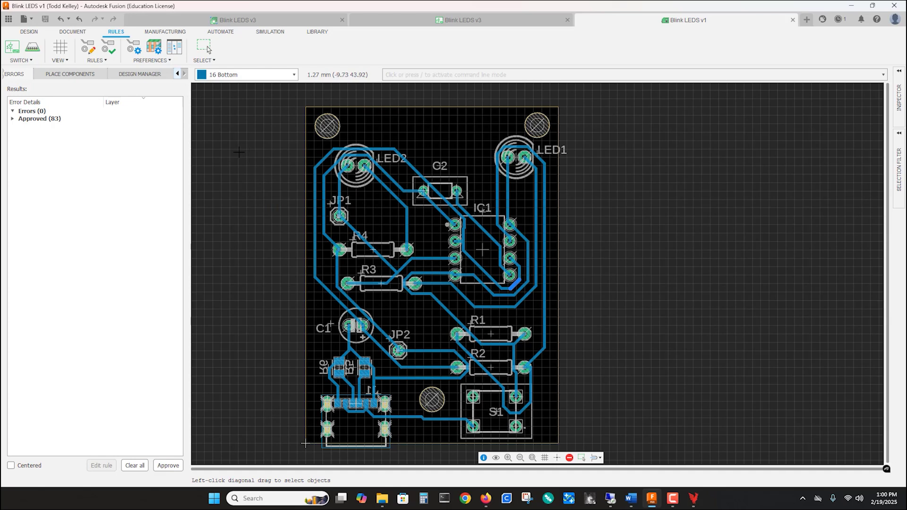
# Export the board to the Downloads folder as Blink LEDS v1 in EAGLE 9.X Compatible Board Files (*.brd) format
pyautogui.click(33, 21)
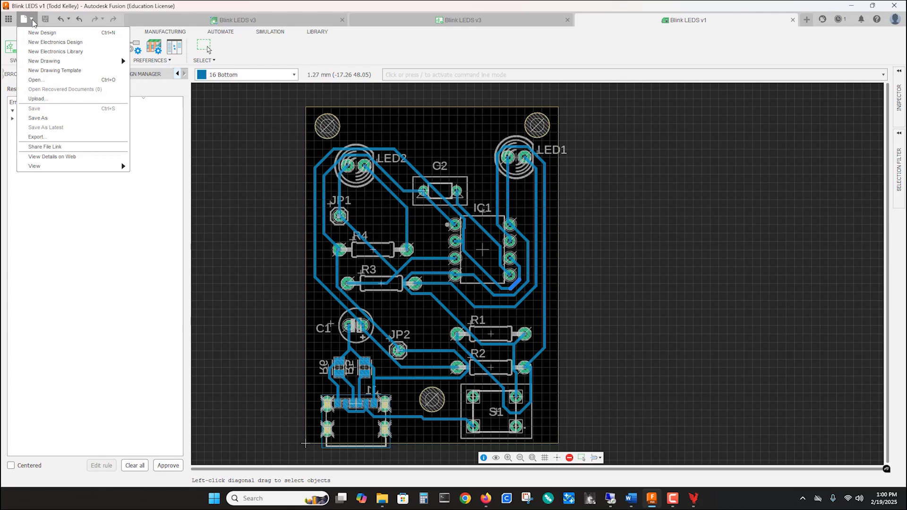
pyautogui.click(42, 137)
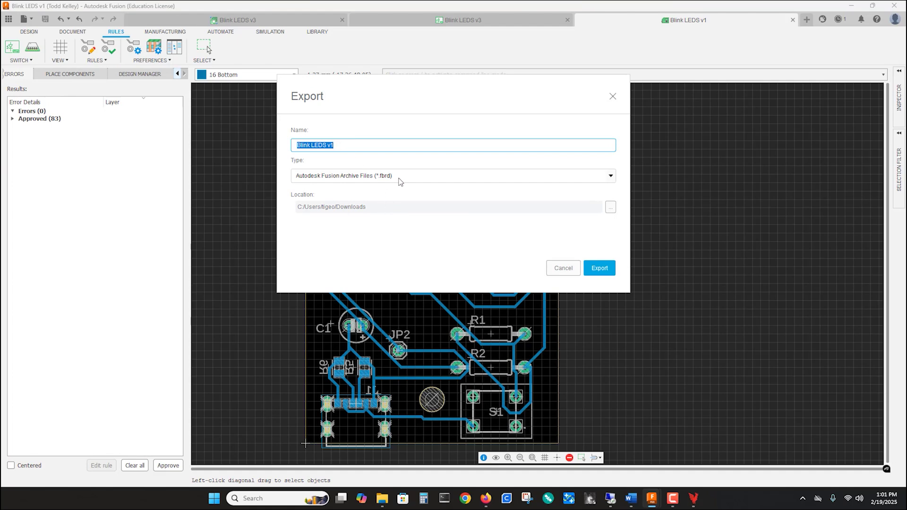
pyautogui.click(400, 182)
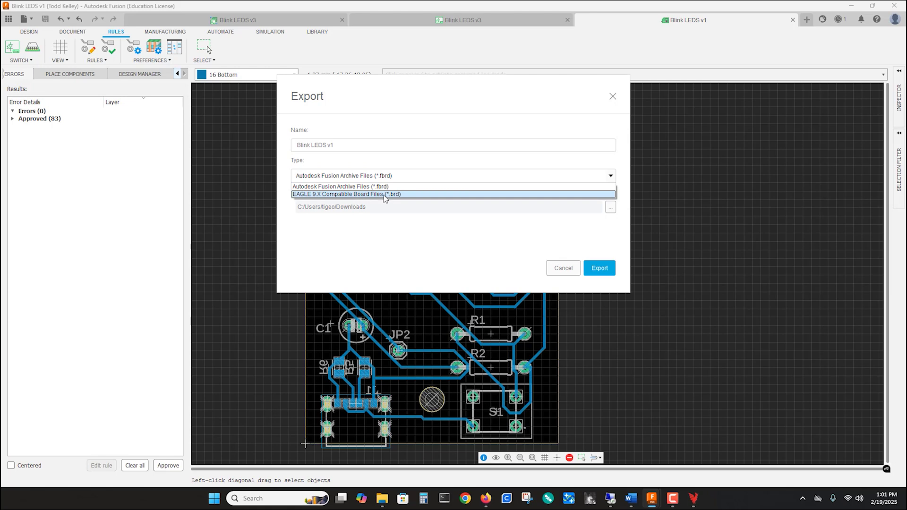
pyautogui.click(385, 194)
pyautogui.click(603, 269)
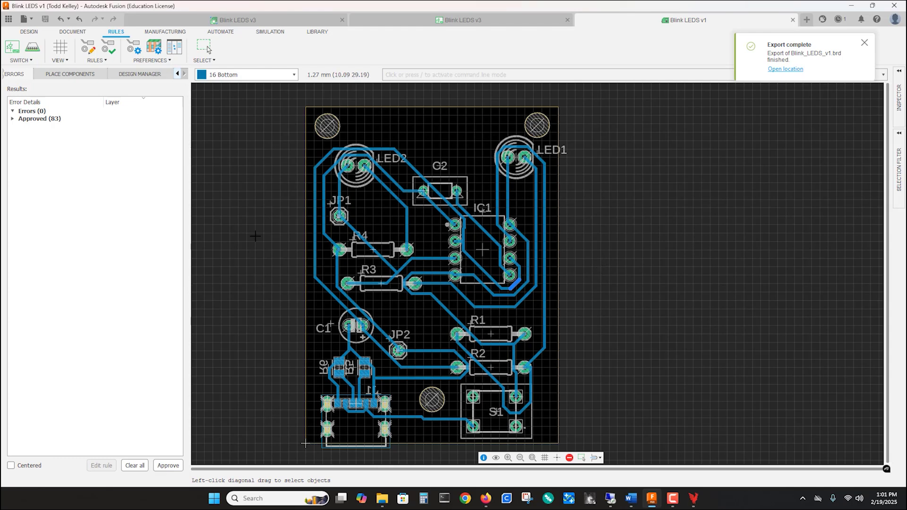
# Switch to Bantam Tools and open Blink_LEDS_v1.brd from the Downloads folder as a milling plan
pyautogui.click(693, 498)
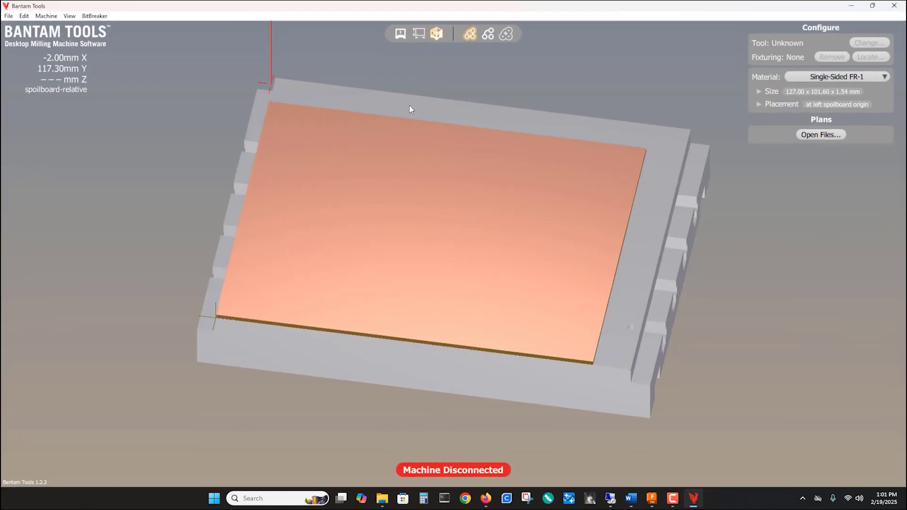
pyautogui.click(820, 135)
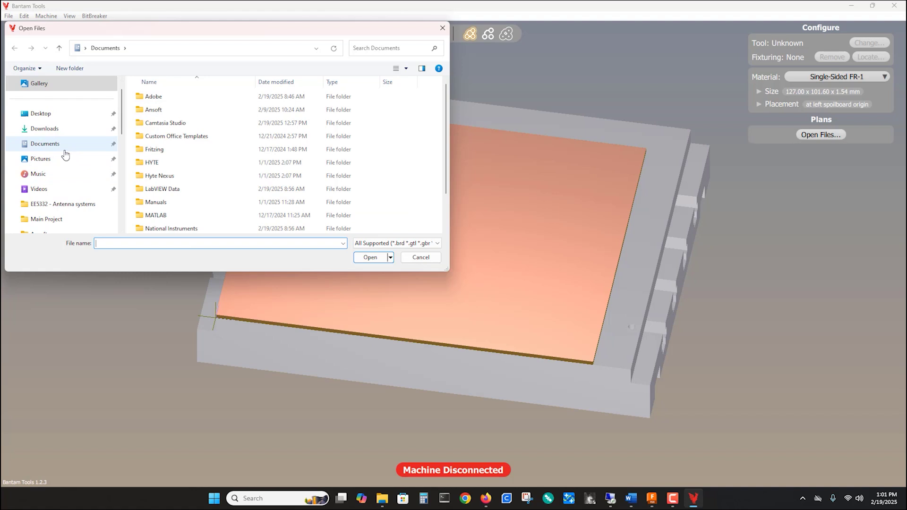
pyautogui.click(46, 129)
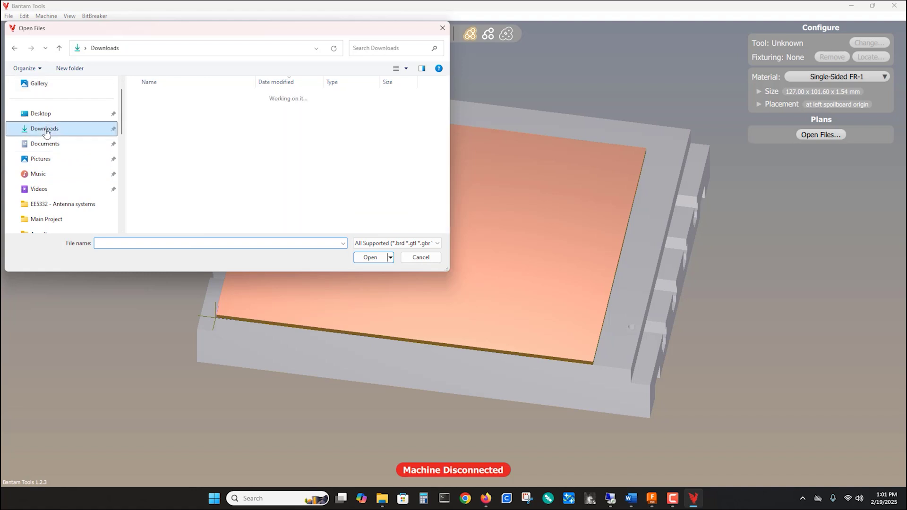
pyautogui.click(161, 112)
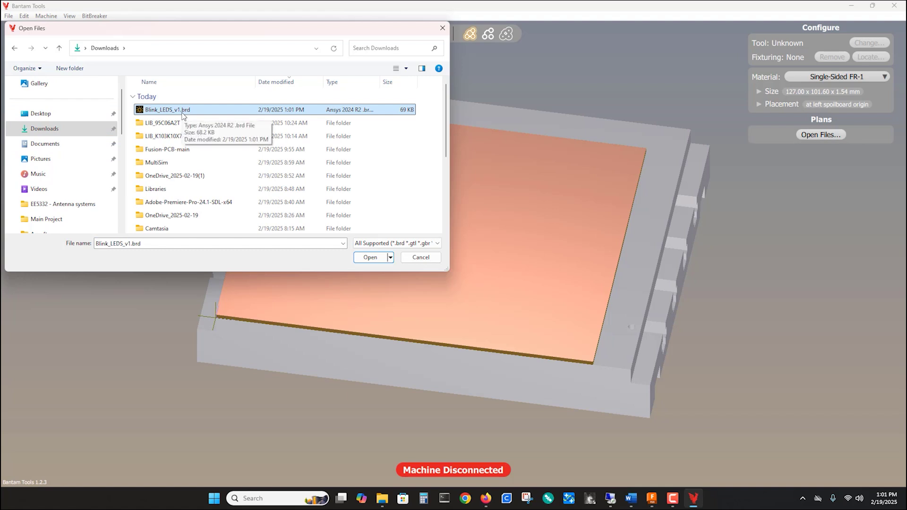
pyautogui.click(371, 258)
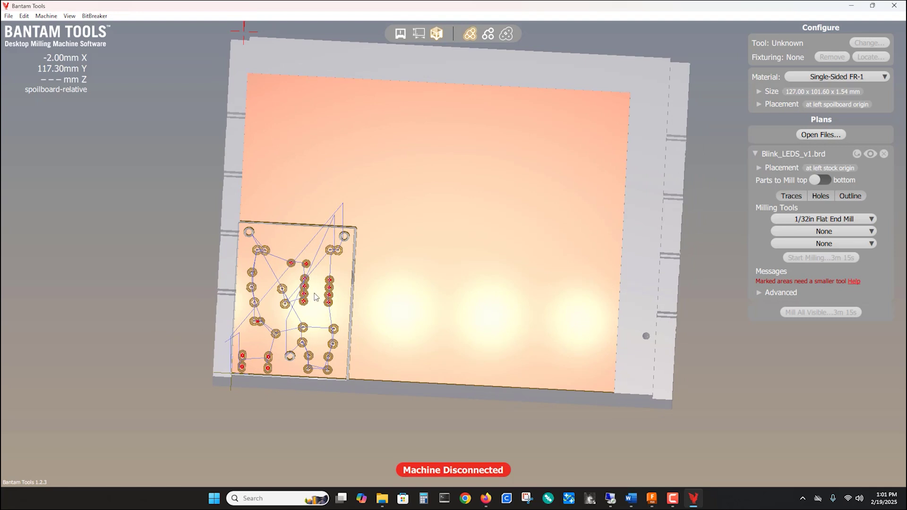
# Add a 1/64in Flat End Mill as the second milling tool for the Blink_LEDS_v1.brd plan
pyautogui.scroll(3, 326, 298)
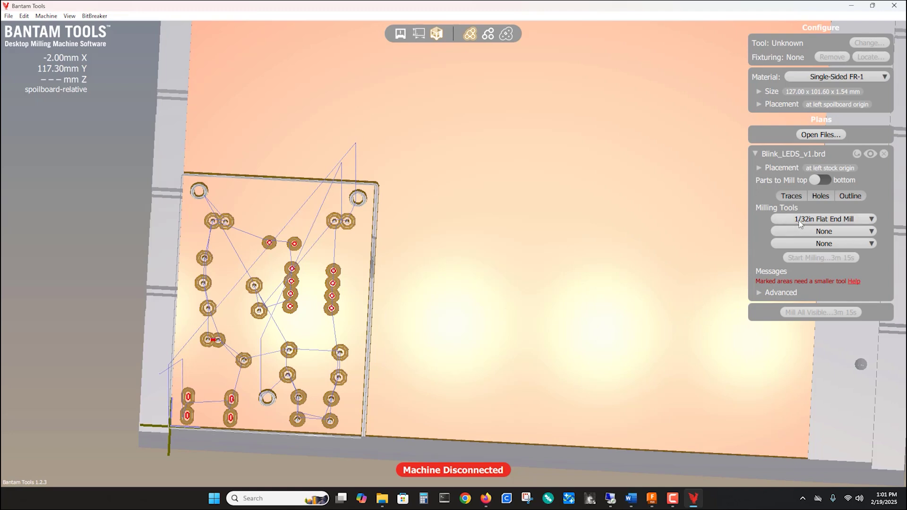
pyautogui.click(820, 233)
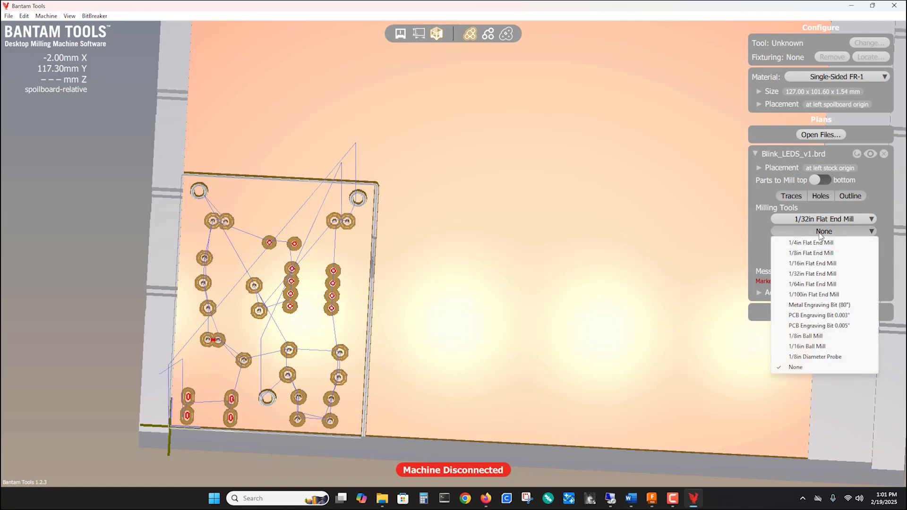
pyautogui.click(808, 285)
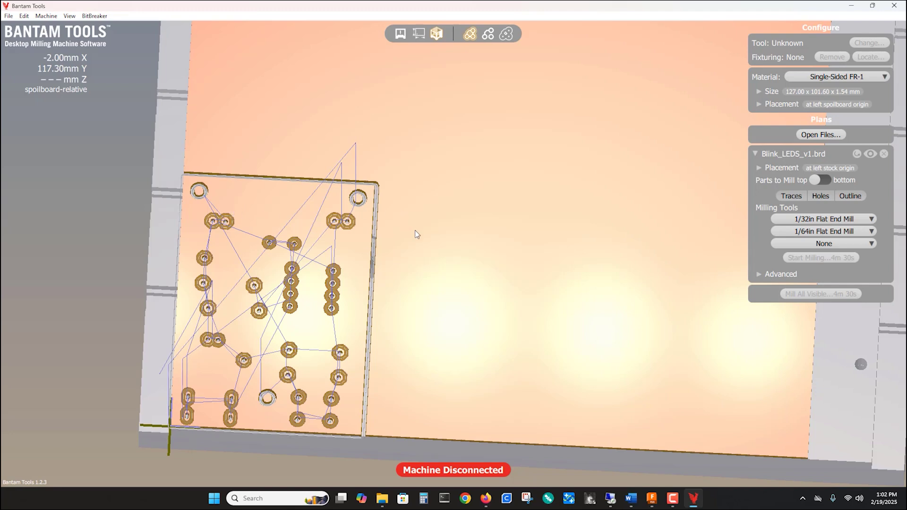
# Set the parts to mill of the Blink_LEDS_v1.brd plan to the bottom side of the board
pyautogui.scroll(-3, 429, 211)
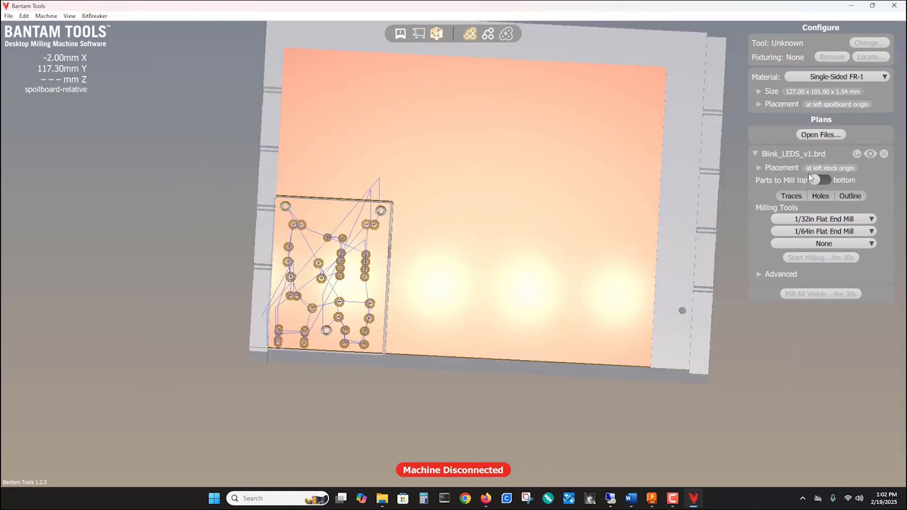
pyautogui.click(826, 182)
pyautogui.moveTo(445, 183); pyautogui.dragTo(264, 196, button='middle')
pyautogui.scroll(2, 391, 383)
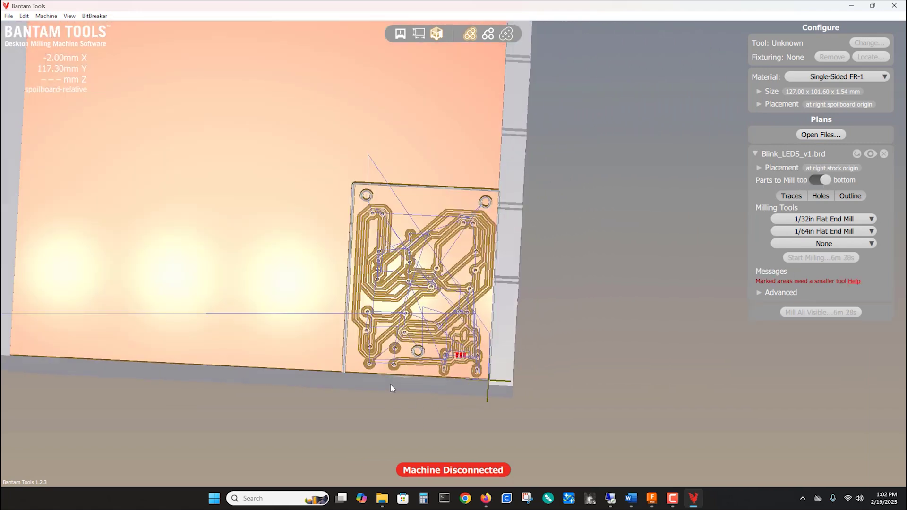
# Add the PCB Engraving Bit 0.003" as the third milling tool and check the milling preview around the connector's fine pads
pyautogui.scroll(3, 392, 384)
pyautogui.scroll(2, 399, 368)
pyautogui.moveTo(386, 324); pyautogui.dragTo(387, 350, button='middle')
pyautogui.moveTo(385, 345); pyautogui.dragTo(433, 358)
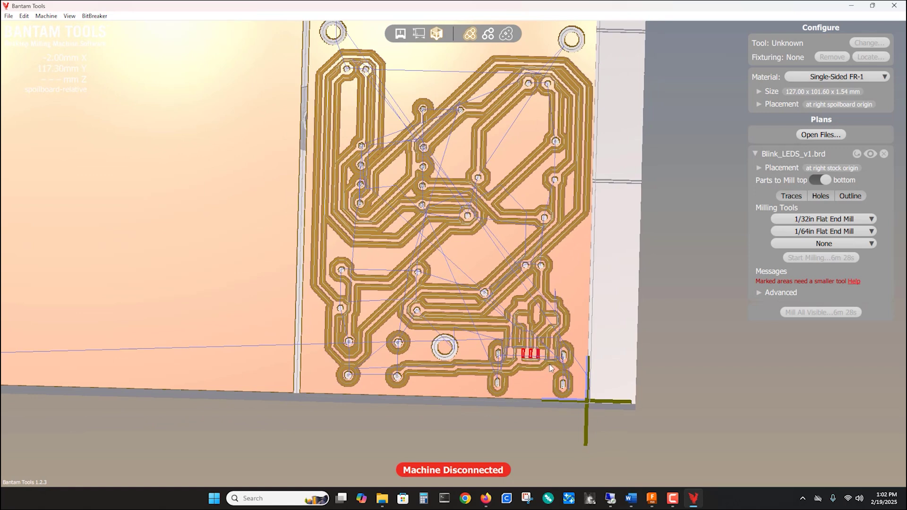
pyautogui.scroll(3, 535, 370)
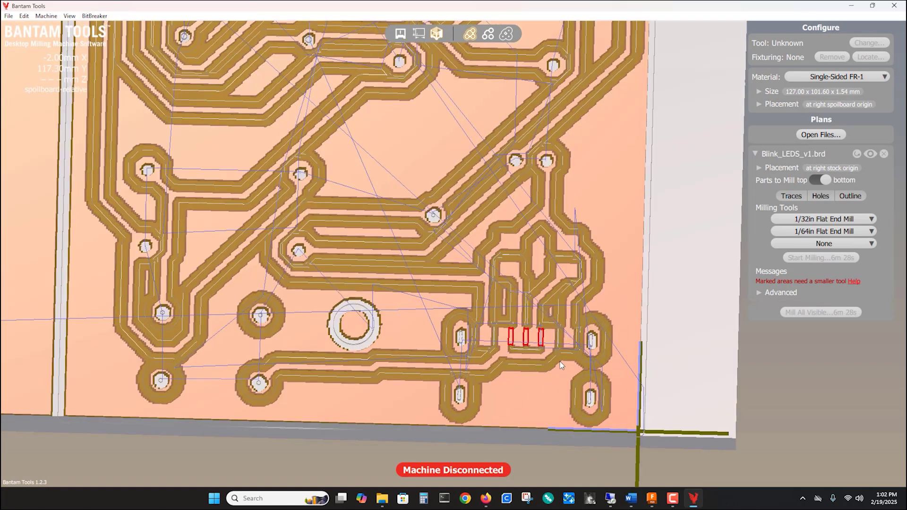
pyautogui.click(794, 245)
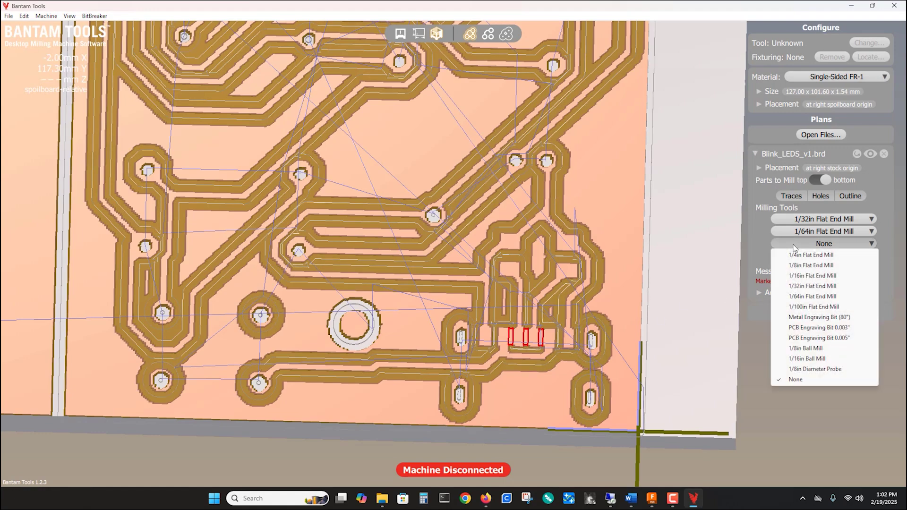
pyautogui.click(794, 327)
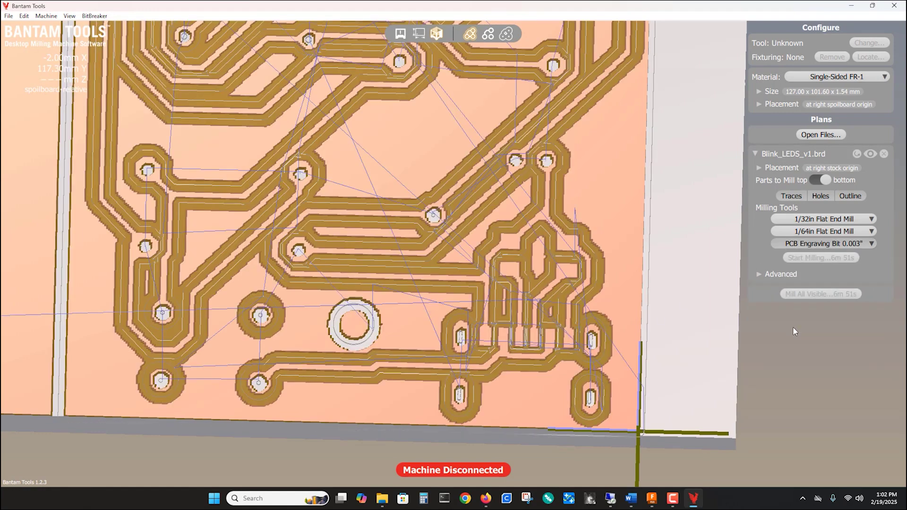
pyautogui.scroll(5, 527, 348)
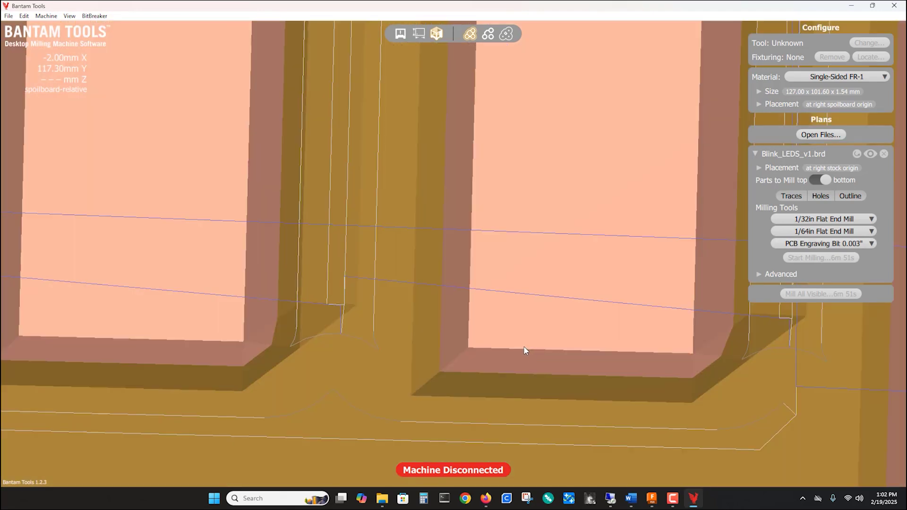
pyautogui.scroll(-4, 524, 350)
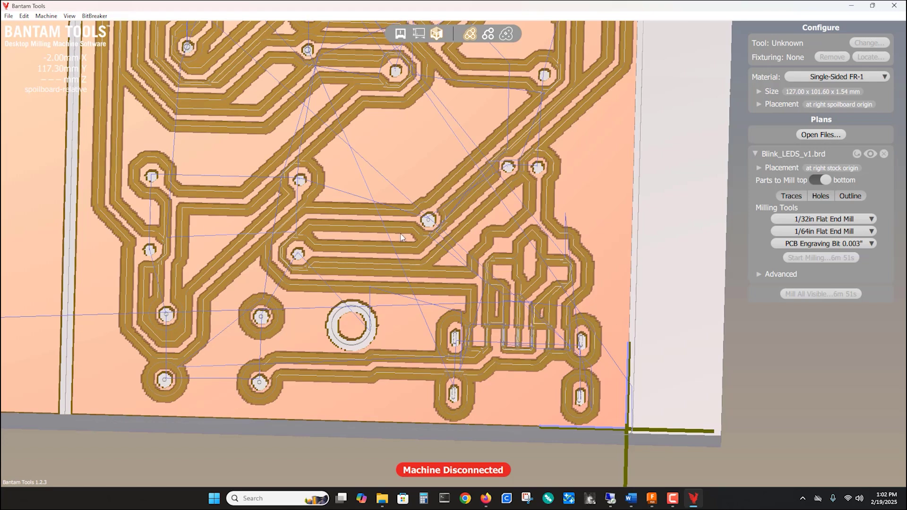
pyautogui.scroll(-5, 407, 234)
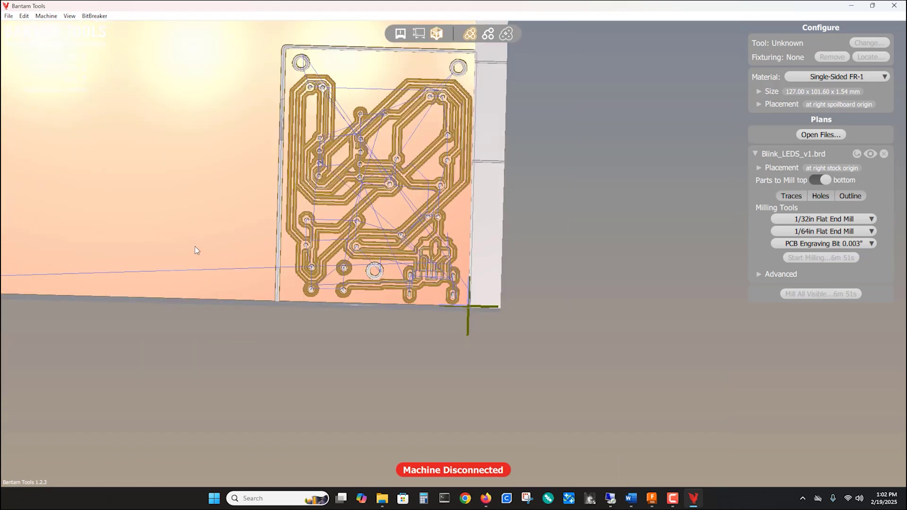
pyautogui.moveTo(200, 234); pyautogui.dragTo(197, 217)
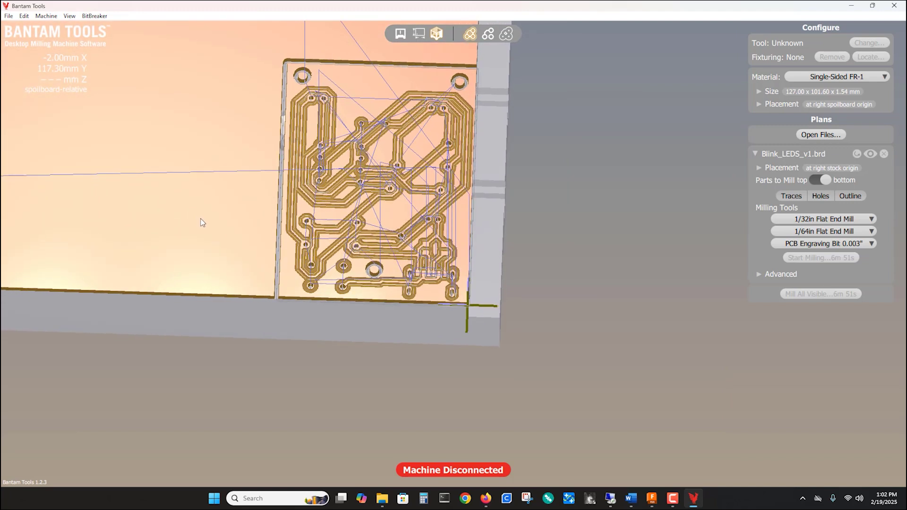